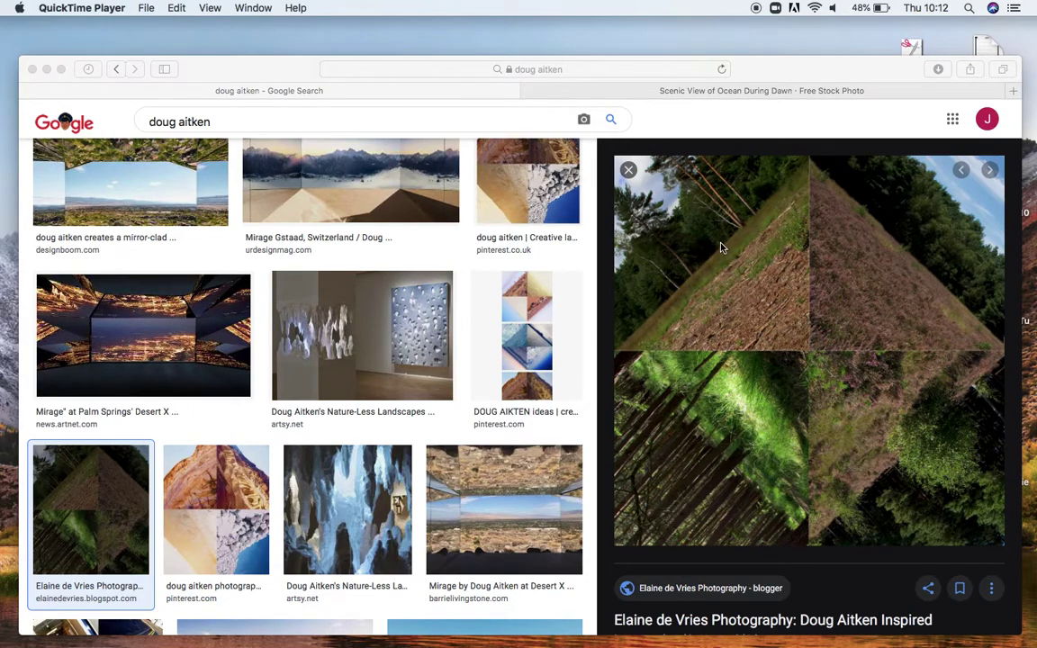
Step: Switch to the Pexels page in Safari and close the ocean photo to see the horizon image results
{"action": "mouse_move", "coordinate": [565, 640]}
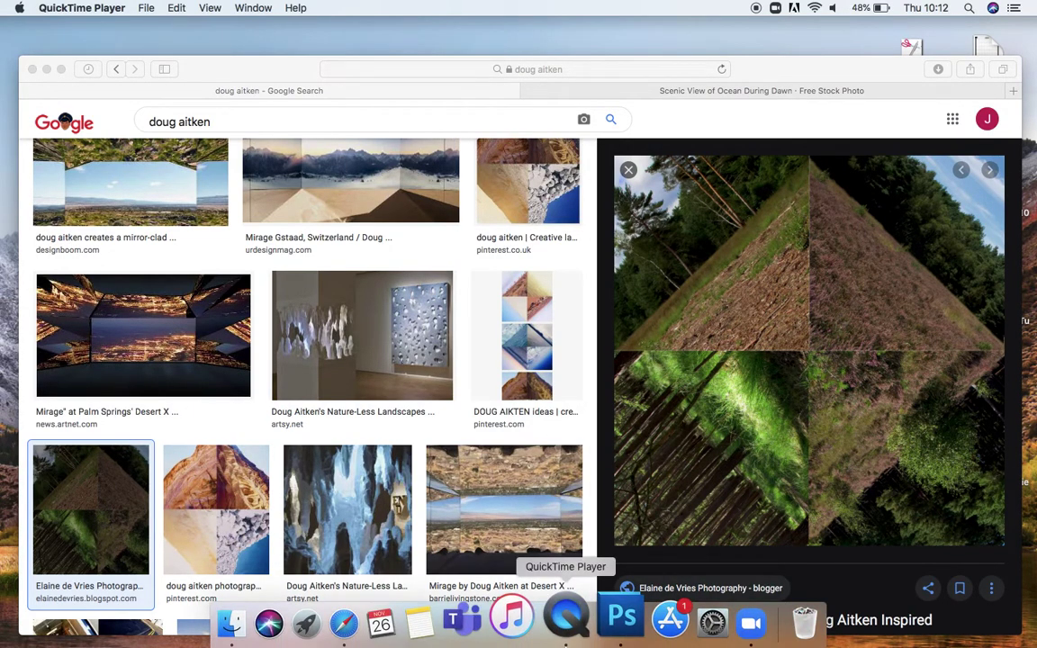
{"action": "left_click", "coordinate": [664, 96]}
{"action": "left_click", "coordinate": [663, 95]}
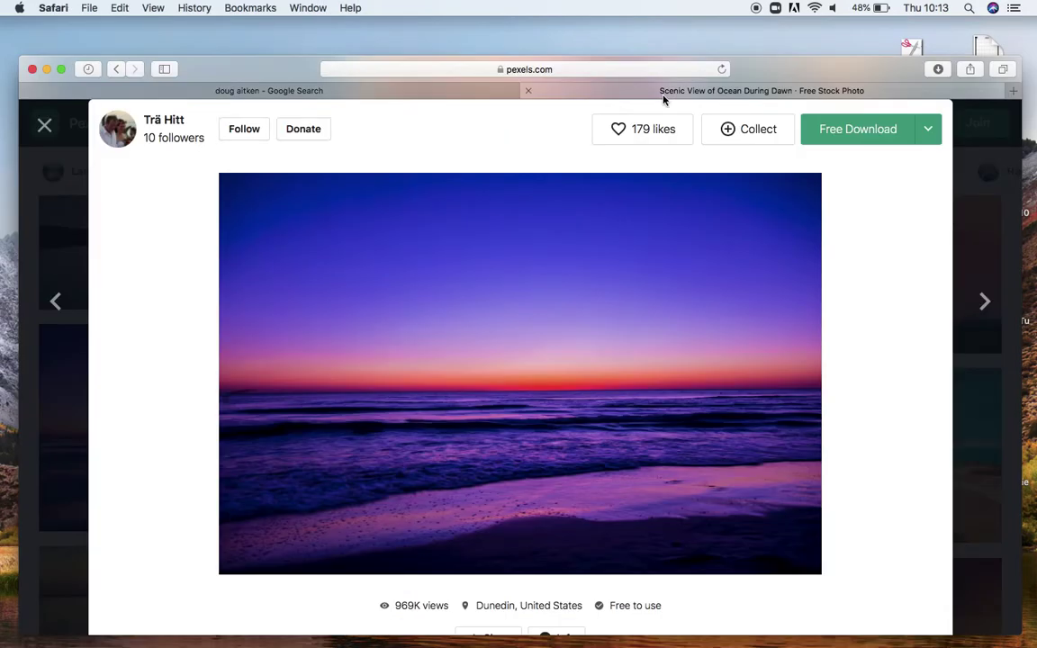
{"action": "left_click", "coordinate": [41, 125]}
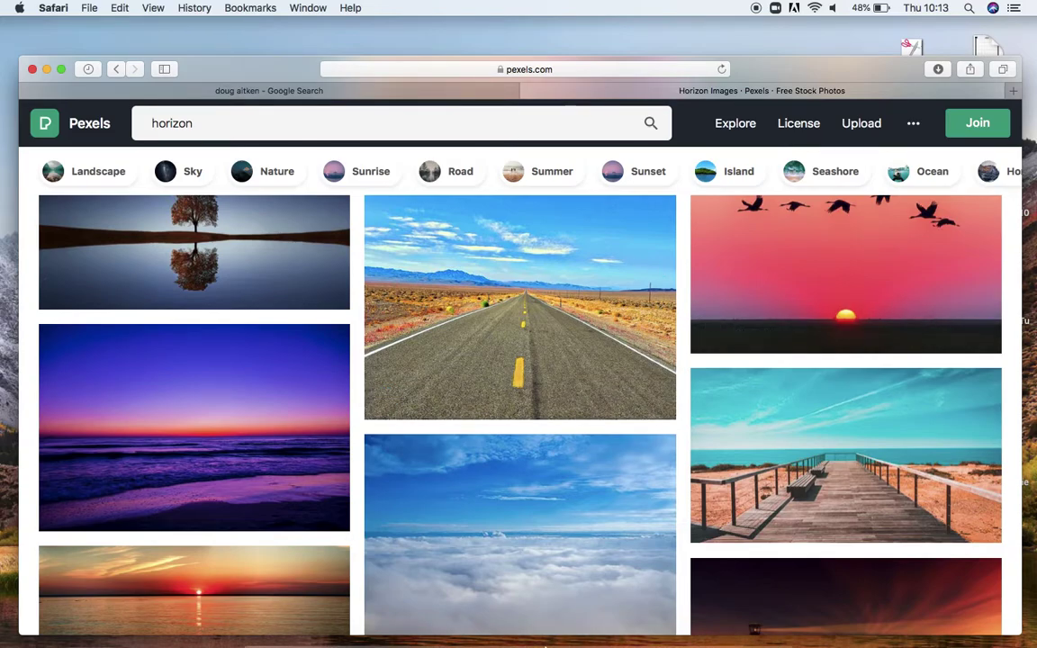
Step: Switch to Photoshop and look through the four opened horizon photos
{"action": "left_click", "coordinate": [613, 636]}
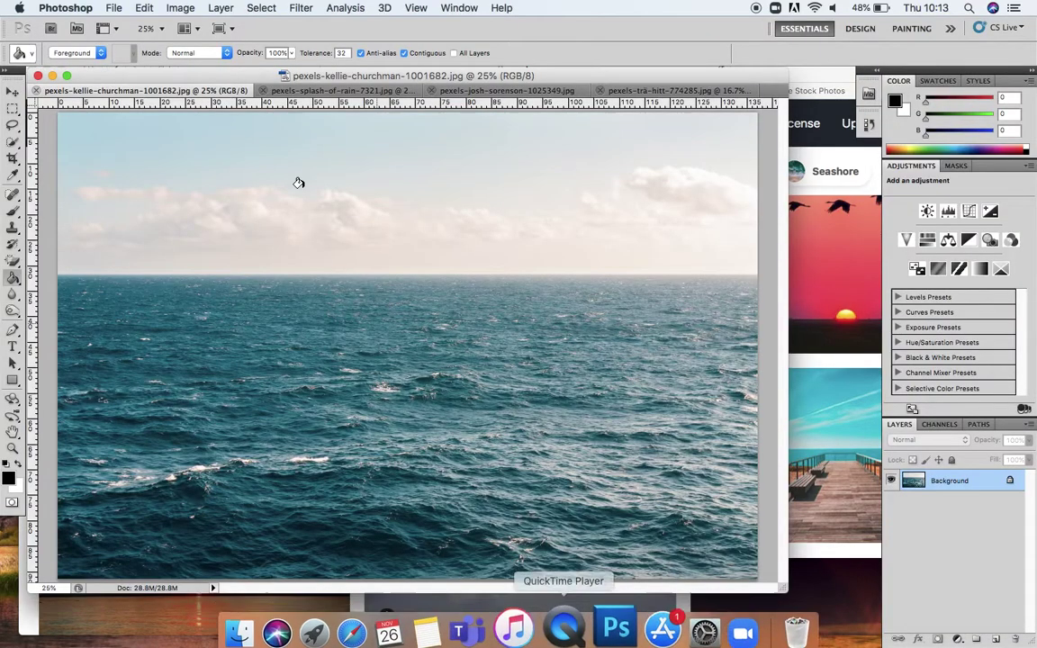
{"action": "left_click", "coordinate": [338, 92]}
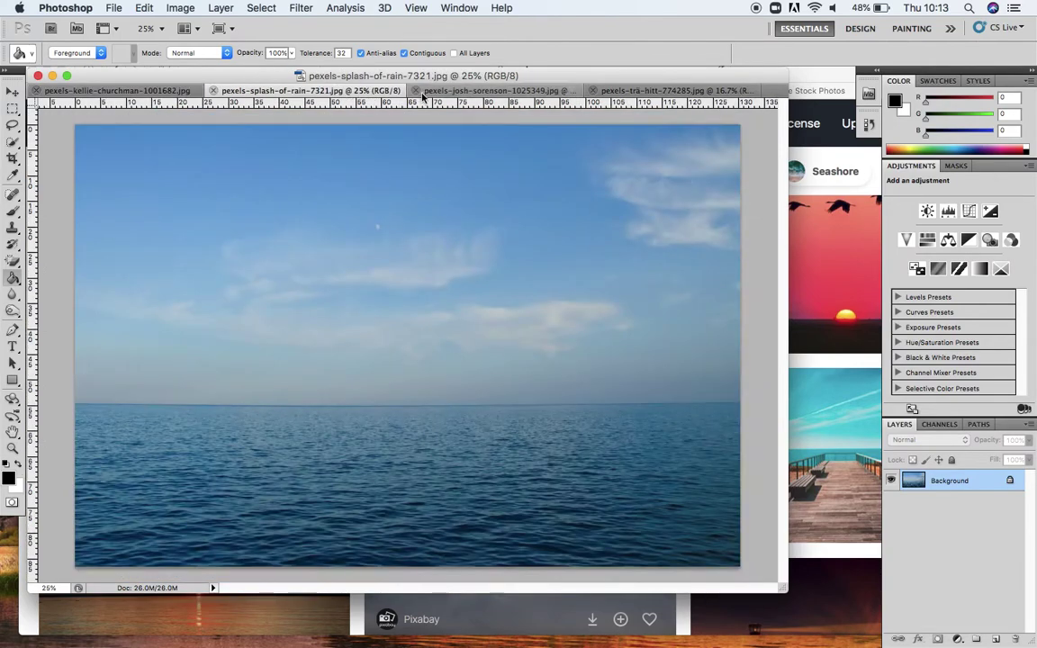
{"action": "left_click", "coordinate": [469, 91]}
{"action": "left_click", "coordinate": [657, 91]}
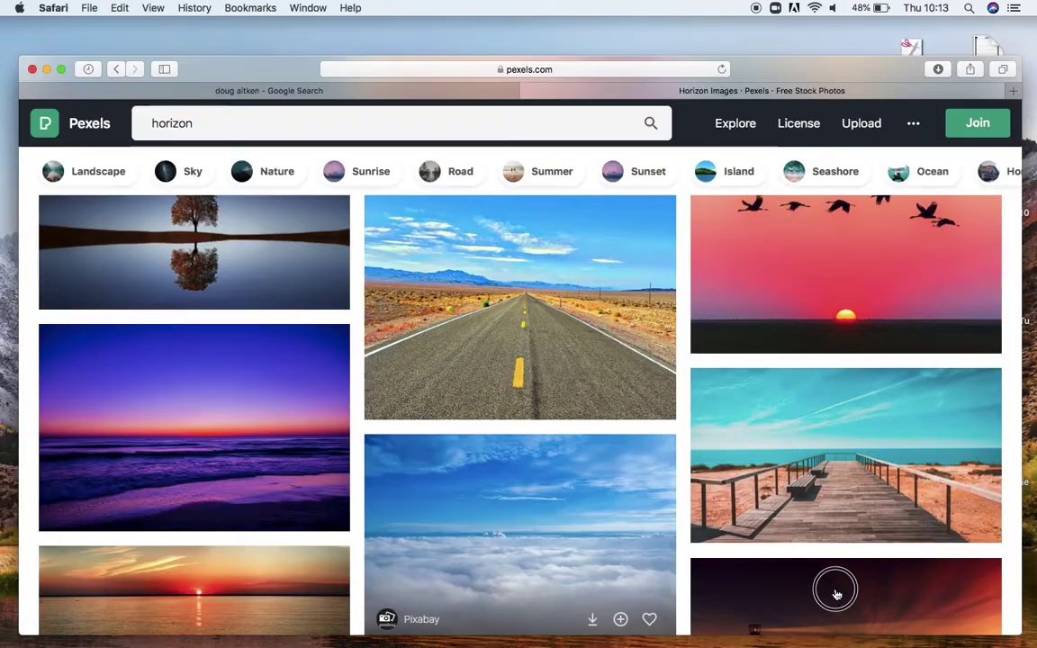
Step: Switch back to Safari and compare the Doug Aitken inspired diamond collage with the Pexels horizon photos
{"action": "left_click", "coordinate": [821, 551]}
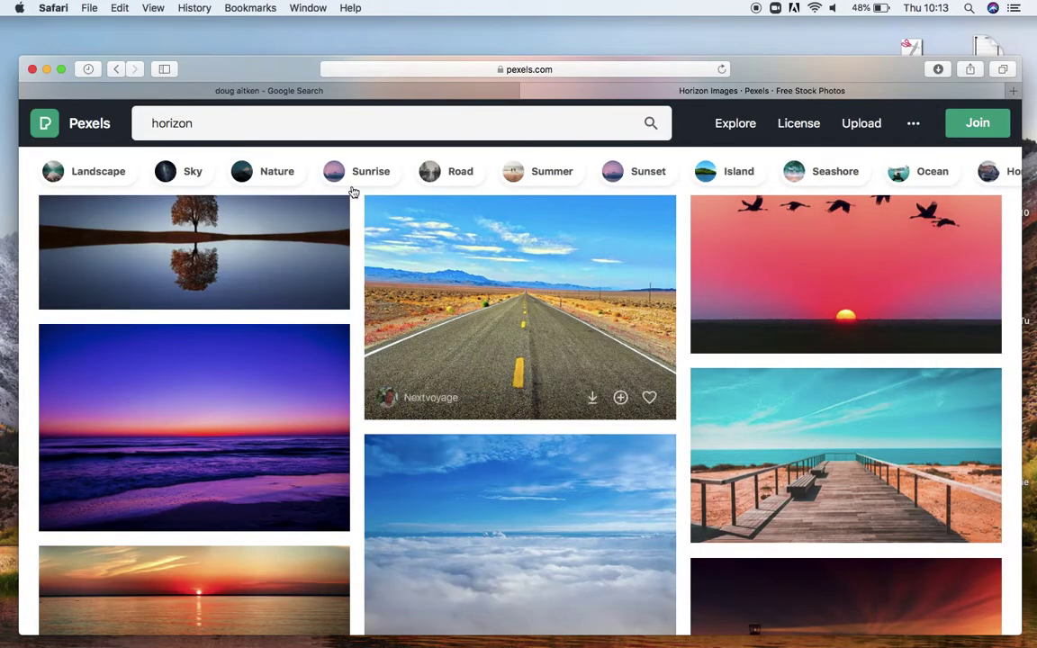
{"action": "left_click", "coordinate": [257, 90]}
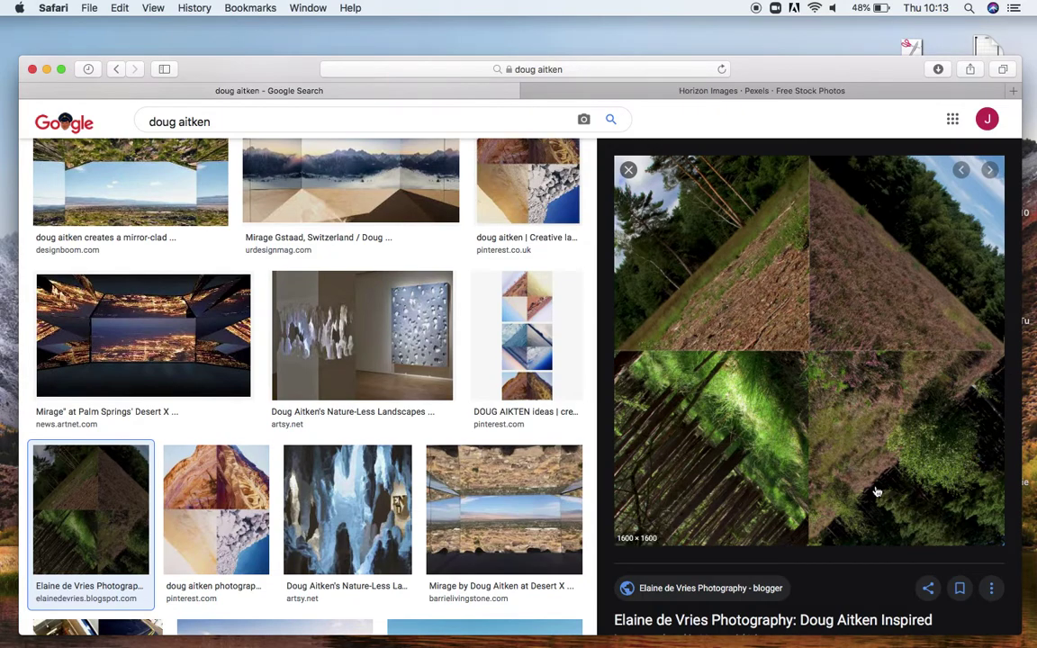
{"action": "left_click", "coordinate": [626, 90]}
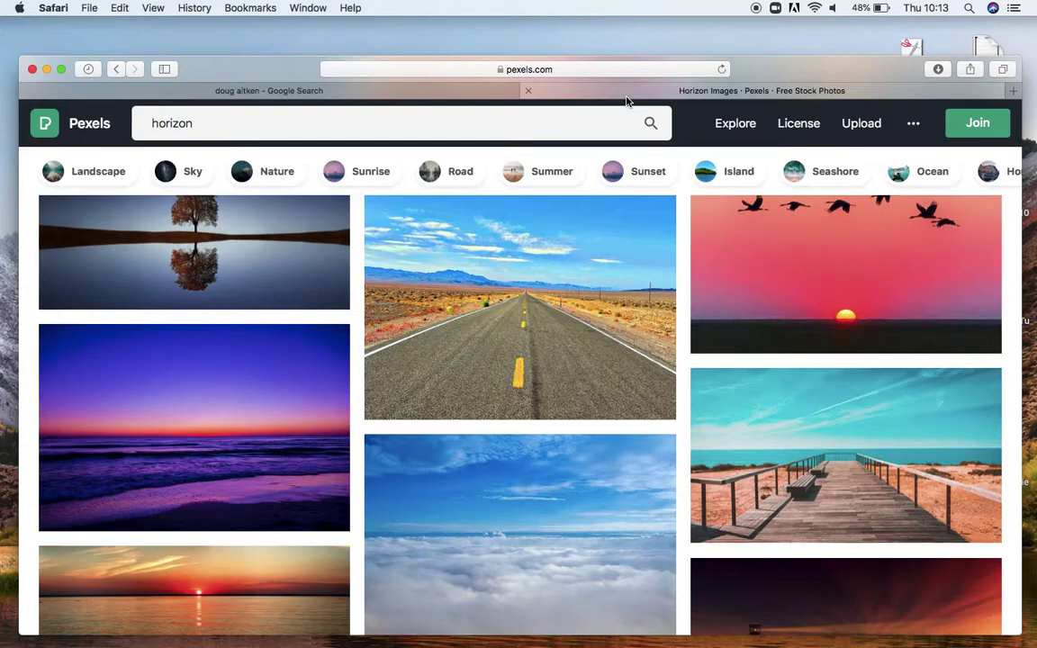
Step: Switch to Photoshop and create a white RGB document named Doug1, 299.97 by 299.97 mm at 300 pixels/inch
{"action": "mouse_move", "coordinate": [522, 630]}
{"action": "left_click", "coordinate": [605, 620]}
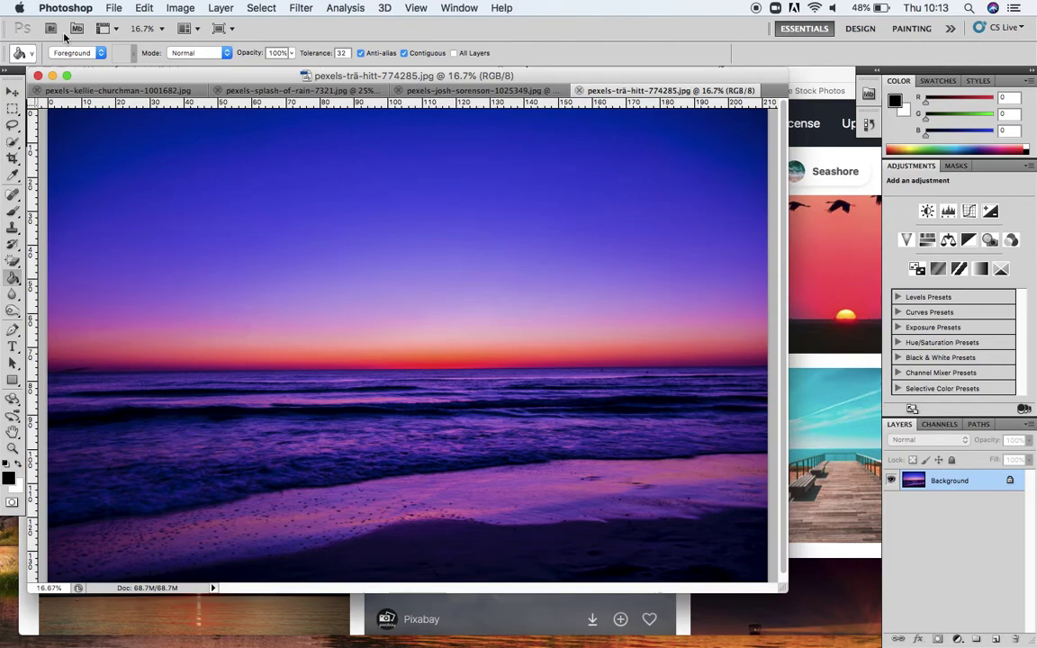
{"action": "left_click", "coordinate": [113, 7]}
{"action": "left_click", "coordinate": [117, 27]}
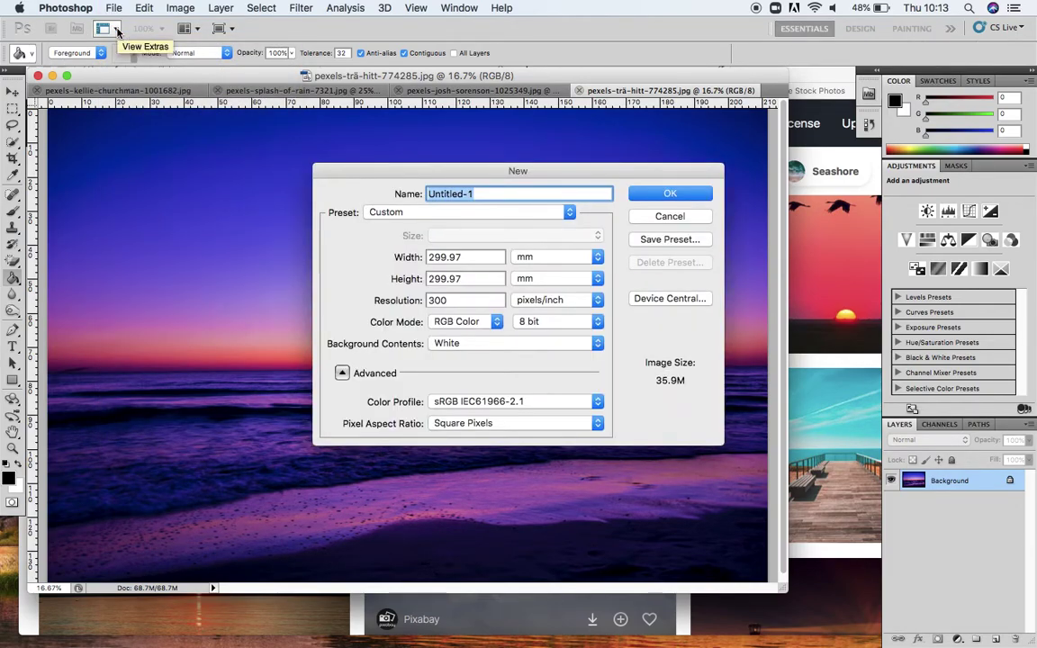
{"action": "type", "text": "Doug1"}
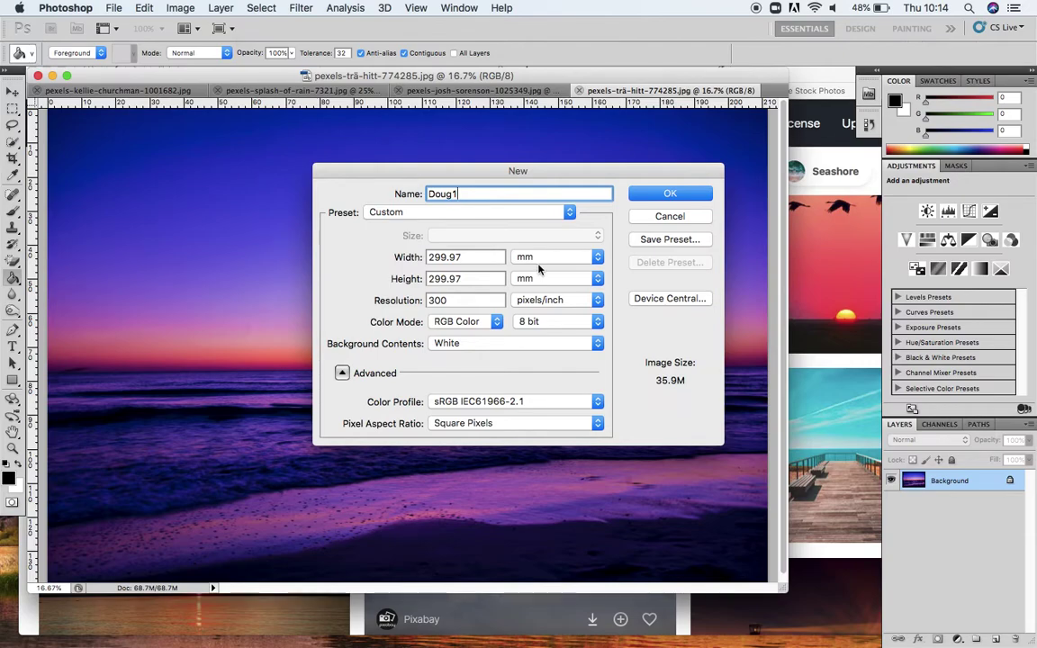
{"action": "left_click", "coordinate": [652, 197]}
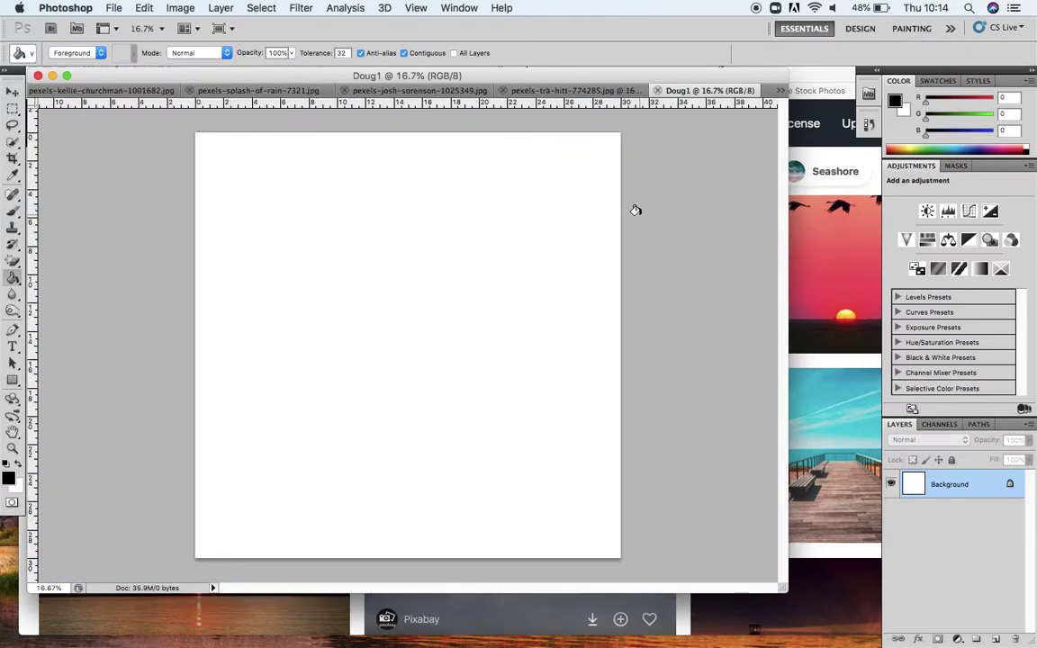
Step: Examine the four-part layout of the Doug Aitken inspired collage in Safari and return to the blank Photoshop document
{"action": "key", "text": "super+Tab"}
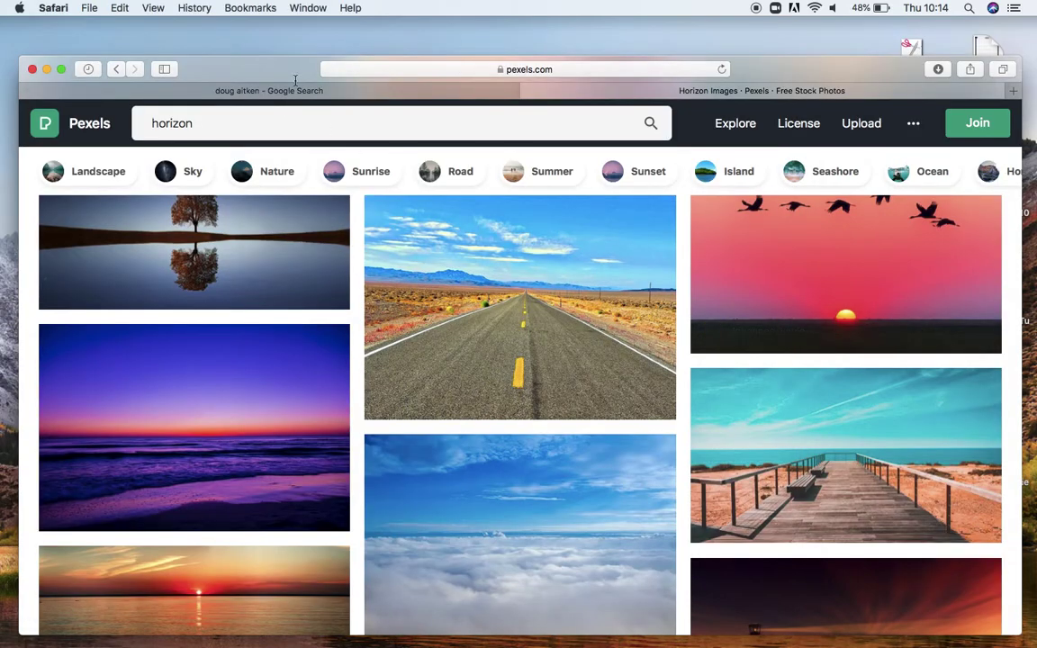
{"action": "left_click", "coordinate": [296, 90]}
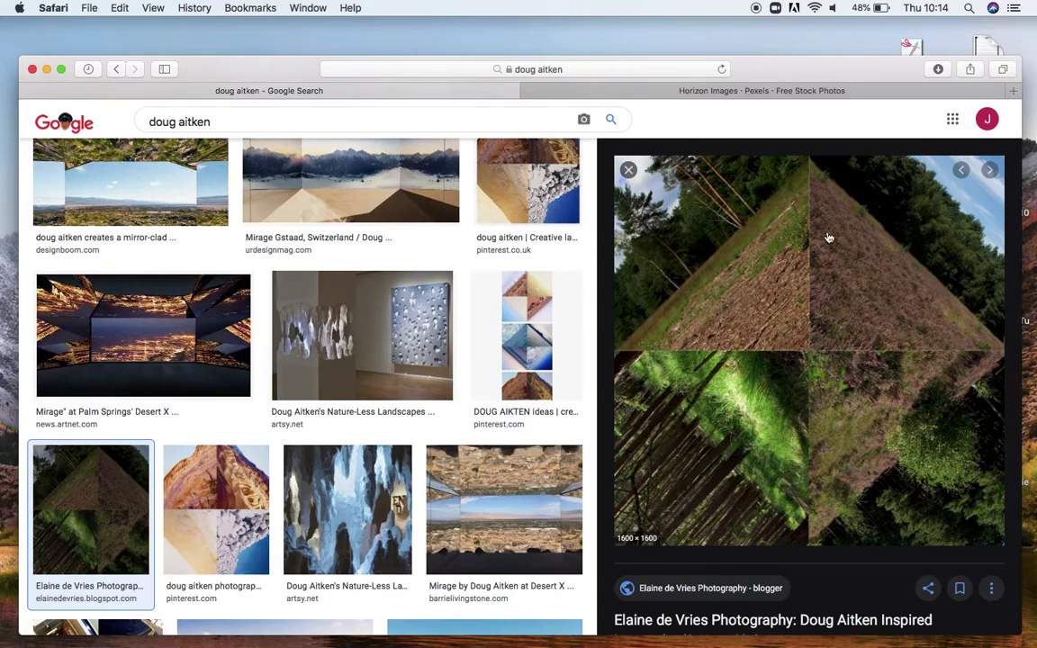
{"action": "mouse_move", "coordinate": [554, 631]}
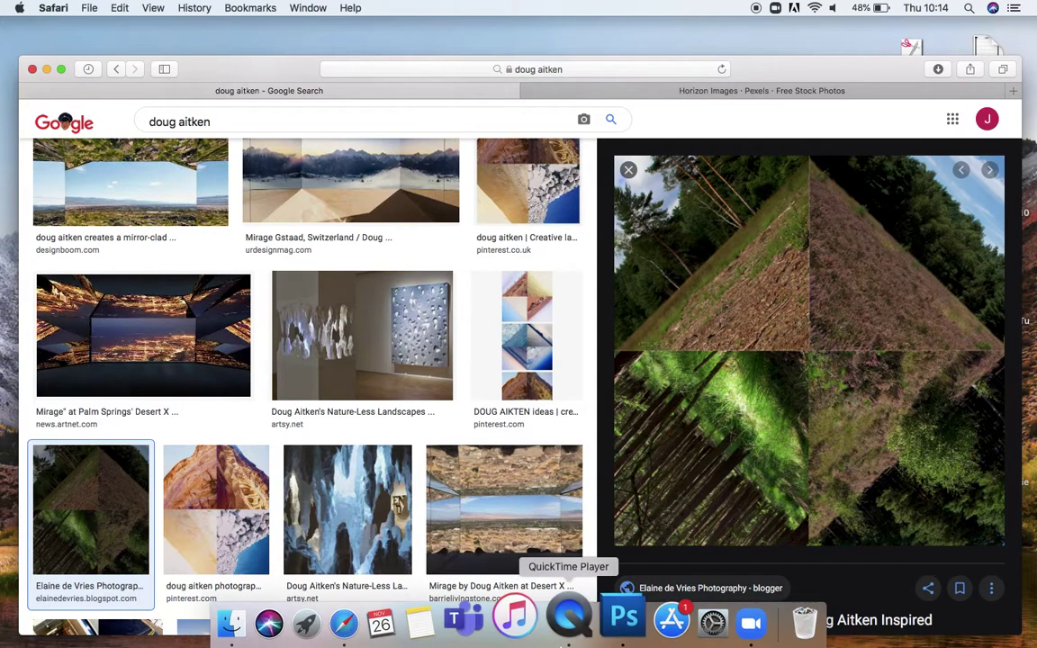
{"action": "left_click", "coordinate": [605, 624]}
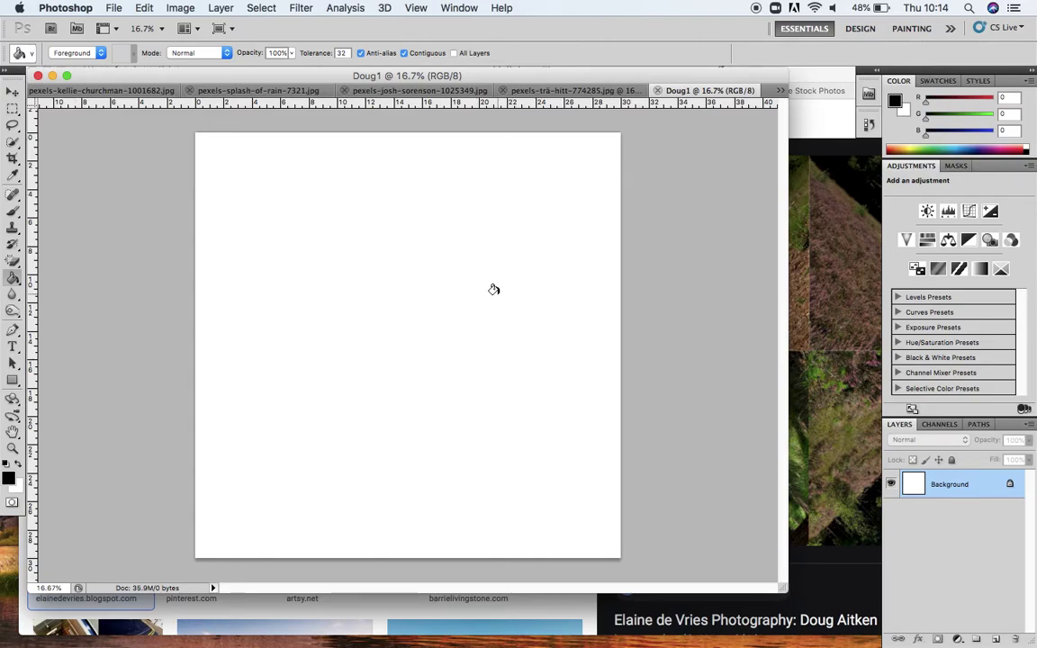
Step: Place a horizontal and a vertical guide through the centre of the Doug1 canvas, each at about 15 cm
{"action": "left_click", "coordinate": [14, 93]}
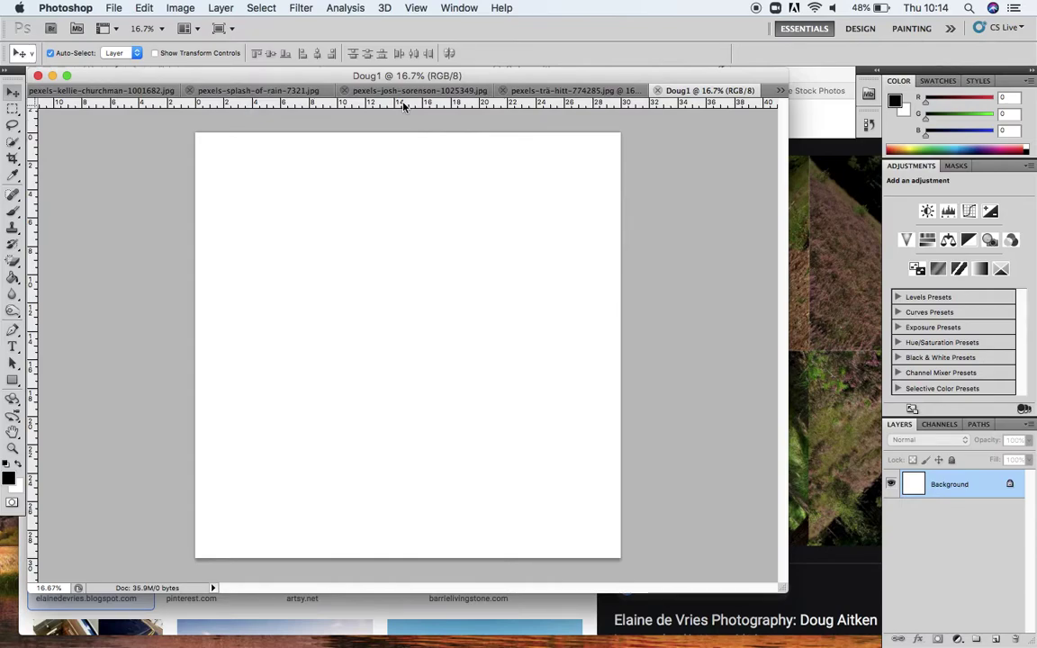
{"action": "left_click_drag", "start_coordinate": [403, 105], "coordinate": [386, 348]}
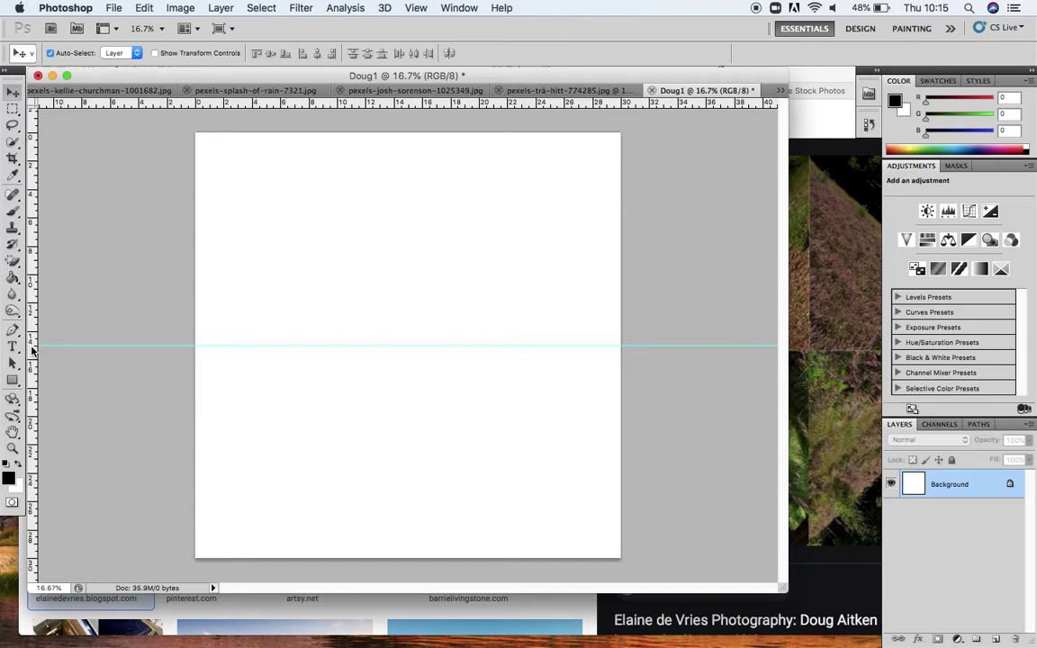
{"action": "left_click_drag", "start_coordinate": [32, 351], "coordinate": [412, 352]}
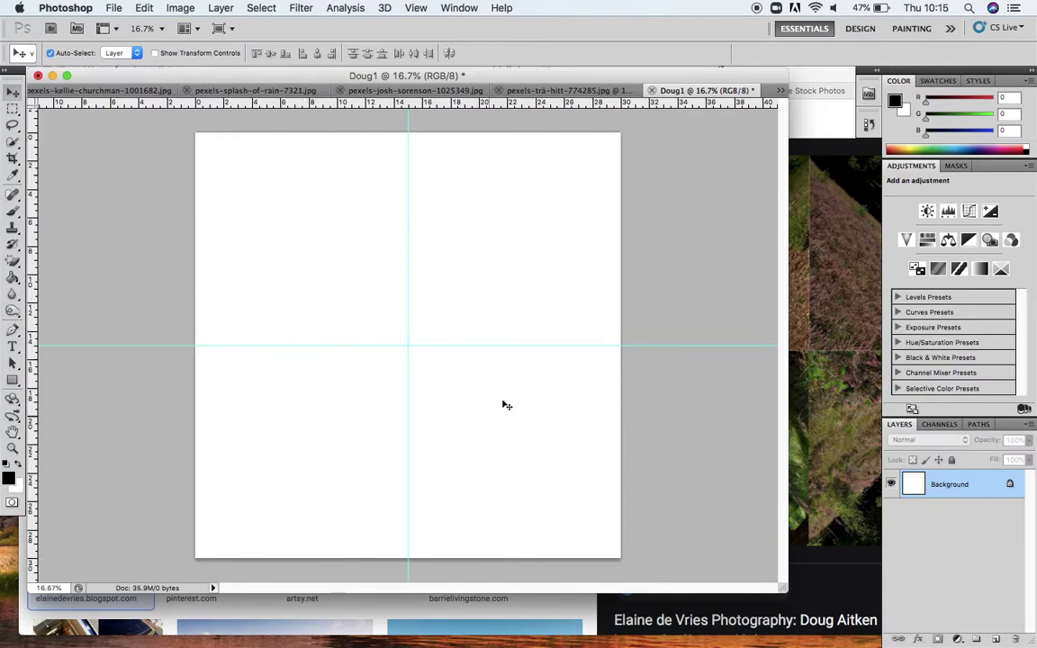
Step: Copy the purple sunset seascape photo into the Doug1 document as a new layer covering the canvas
{"action": "left_click", "coordinate": [567, 93]}
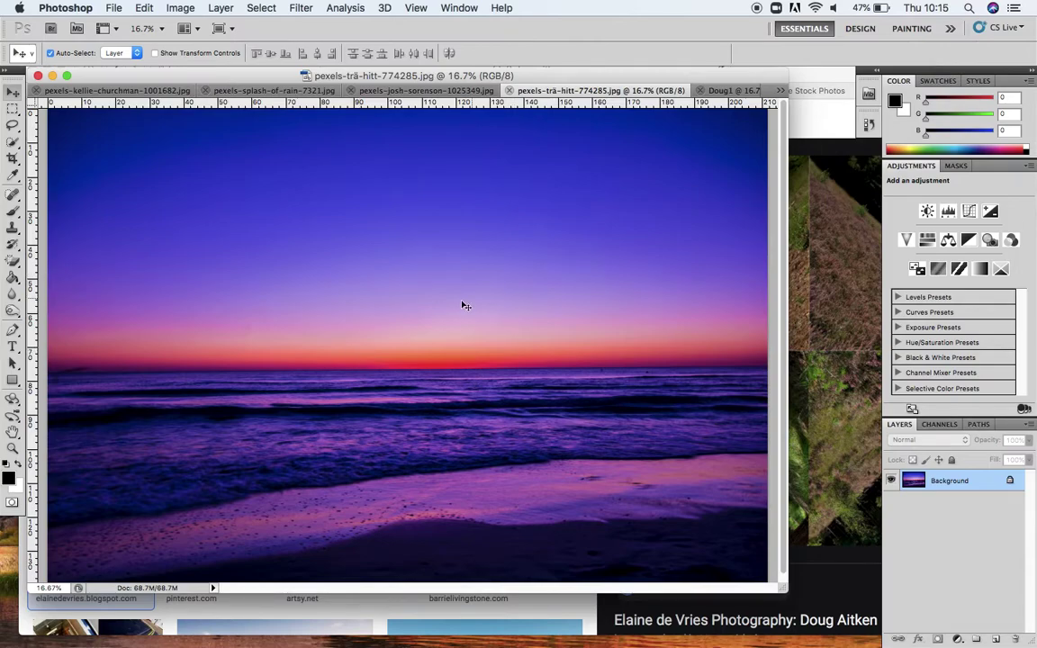
{"action": "key", "text": "b"}
{"action": "left_click", "coordinate": [714, 90]}
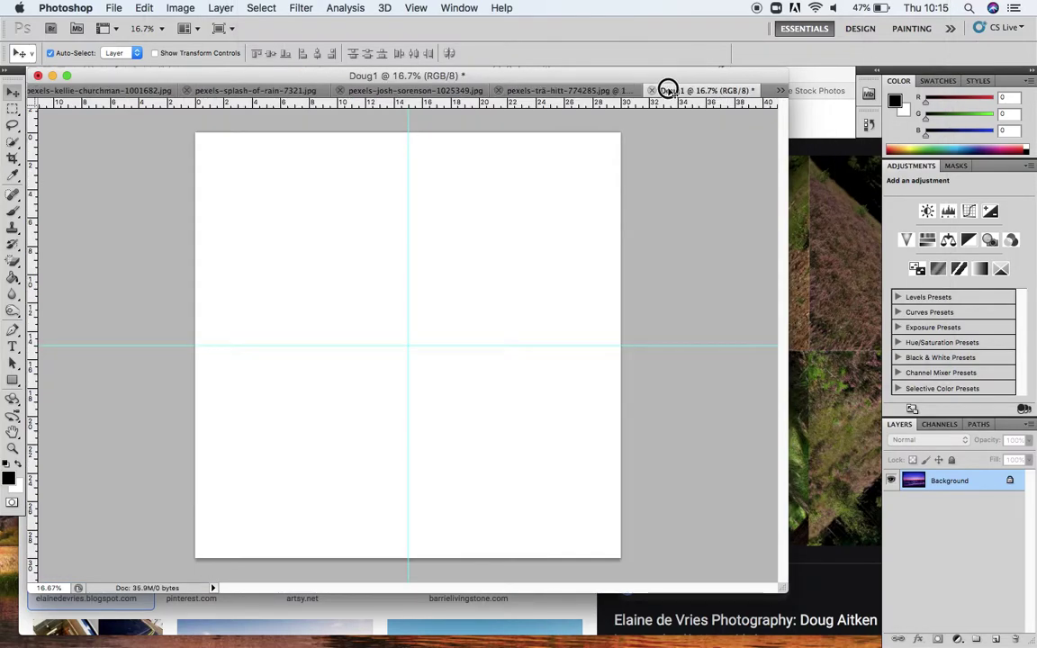
{"action": "mouse_move", "coordinate": [411, 316]}
{"action": "left_mouse_down"}
{"action": "mouse_move", "coordinate": [418, 303]}
{"action": "mouse_move", "coordinate": [431, 312]}
{"action": "left_mouse_up"}
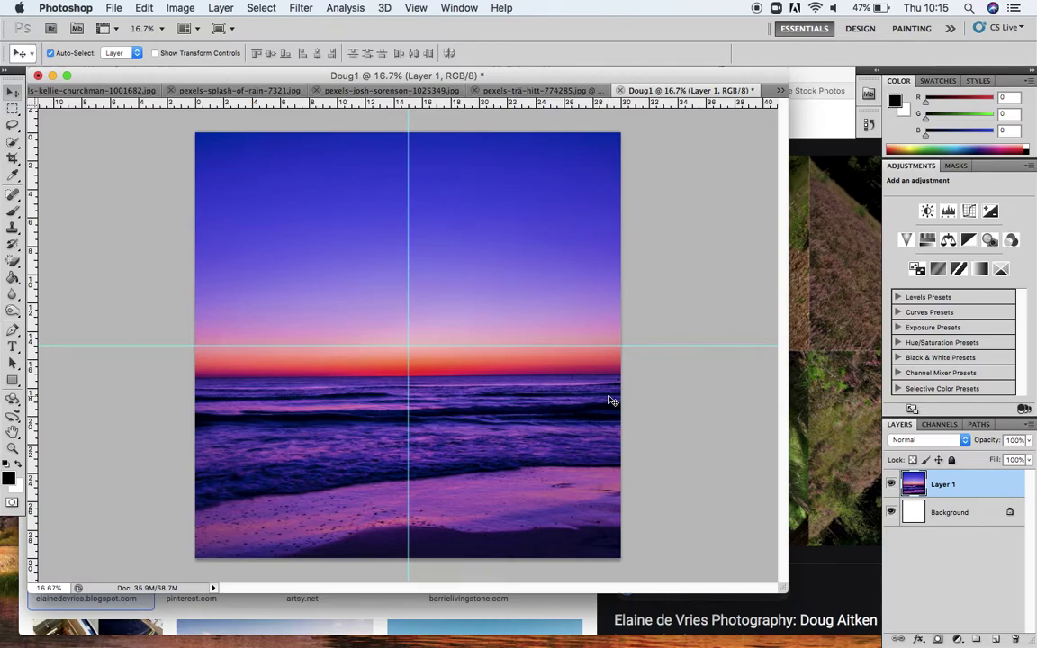
Step: Scale the sunset layer proportionally to about 94% with Free Transform
{"action": "key", "text": "super+t"}
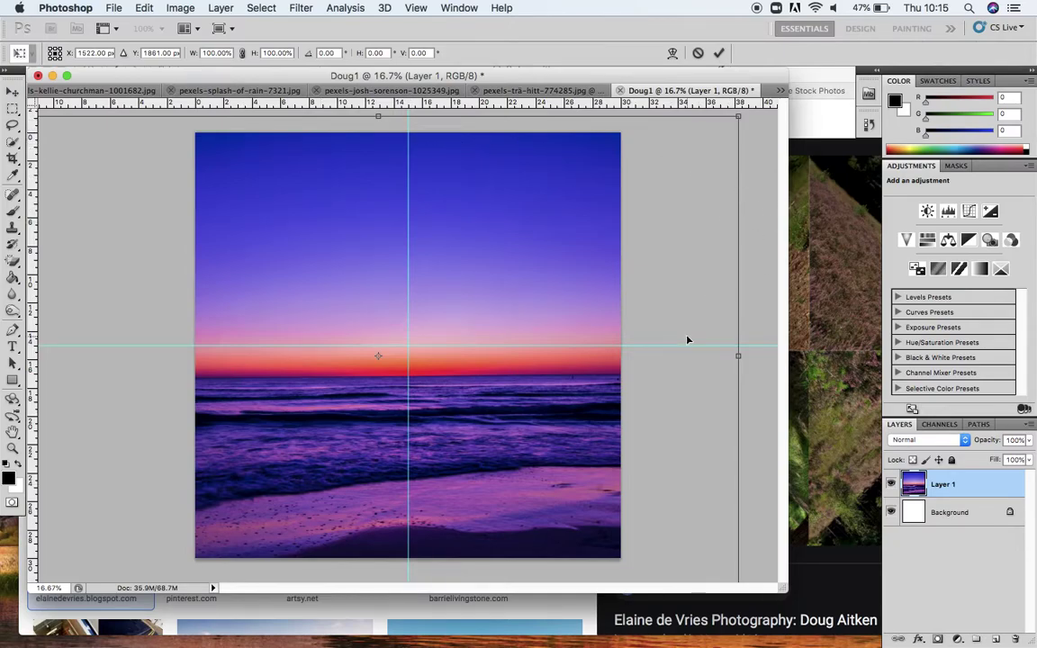
{"action": "key", "text": "super+minus"}
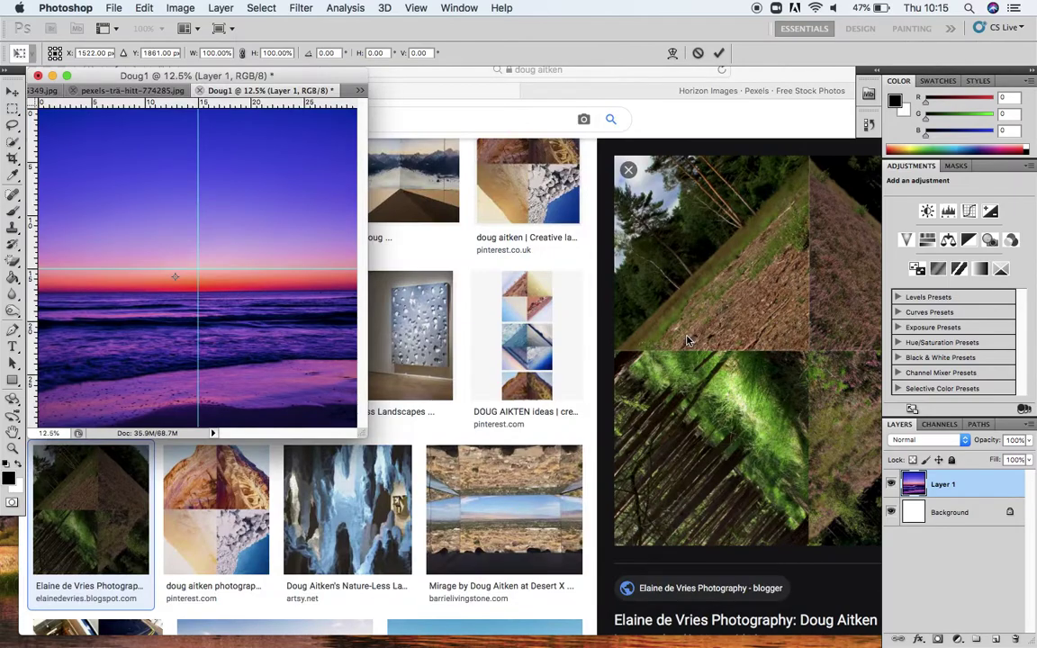
{"action": "left_click_drag", "start_coordinate": [366, 433], "coordinate": [700, 616]}
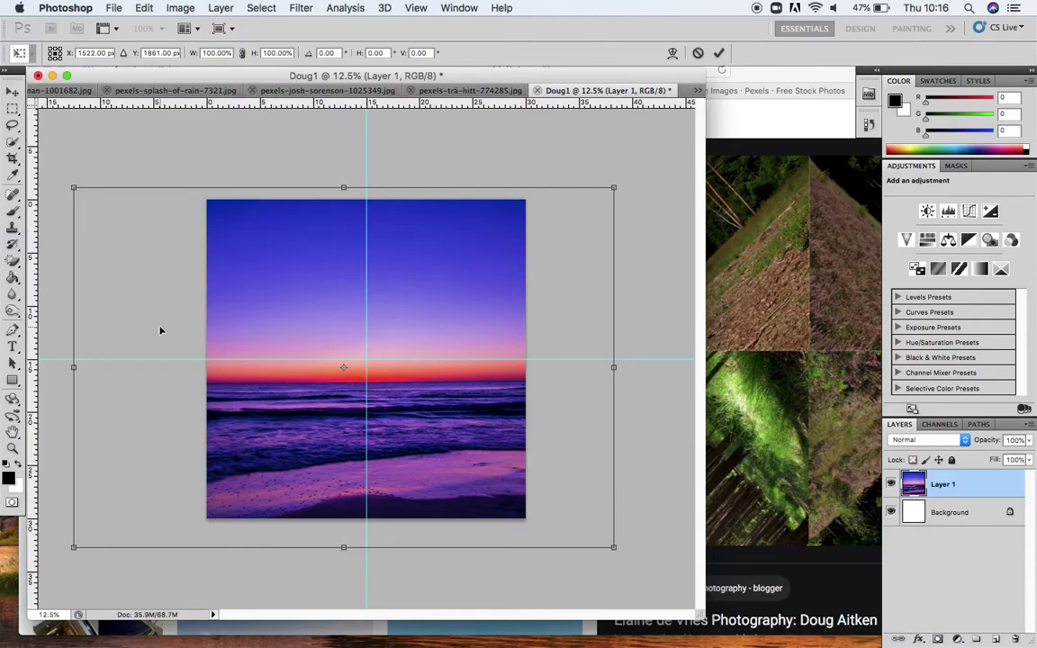
{"action": "key", "text": "Return"}
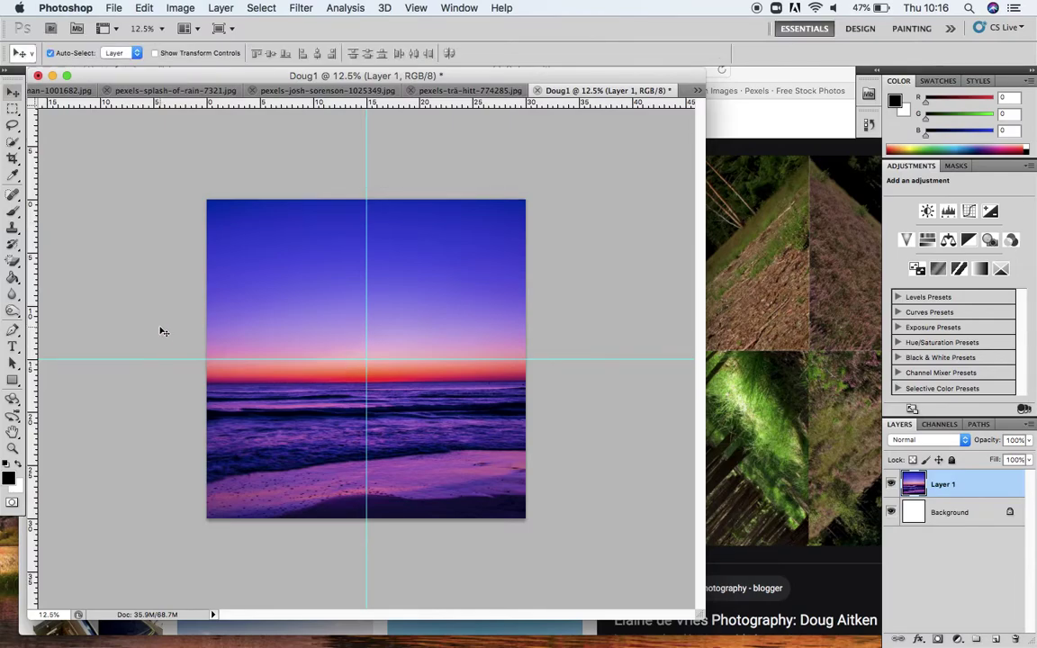
{"action": "left_click", "coordinate": [146, 8]}
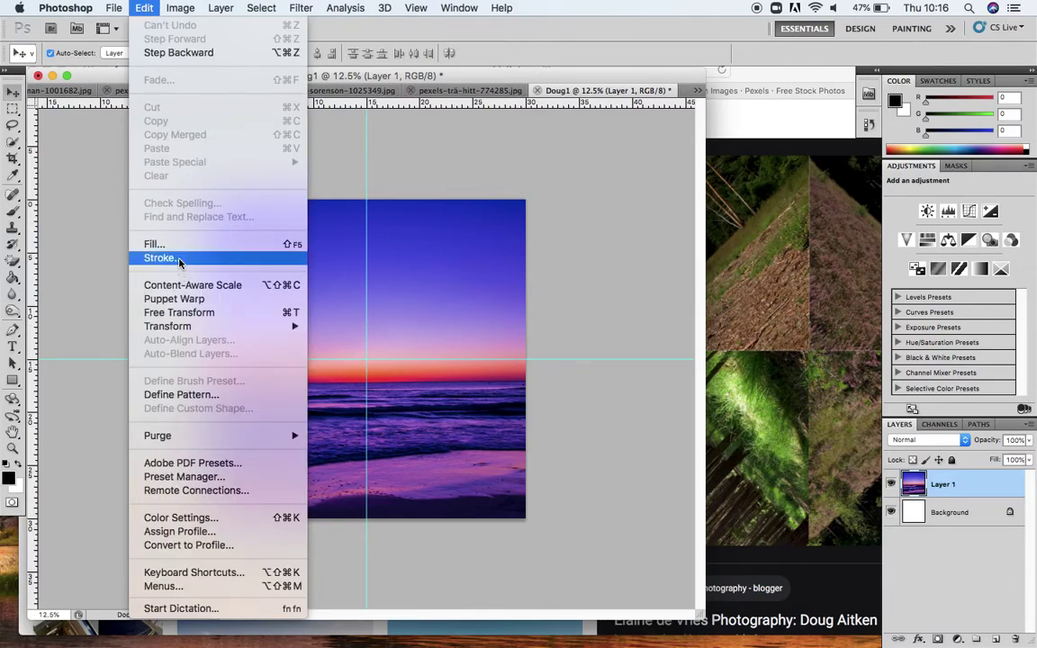
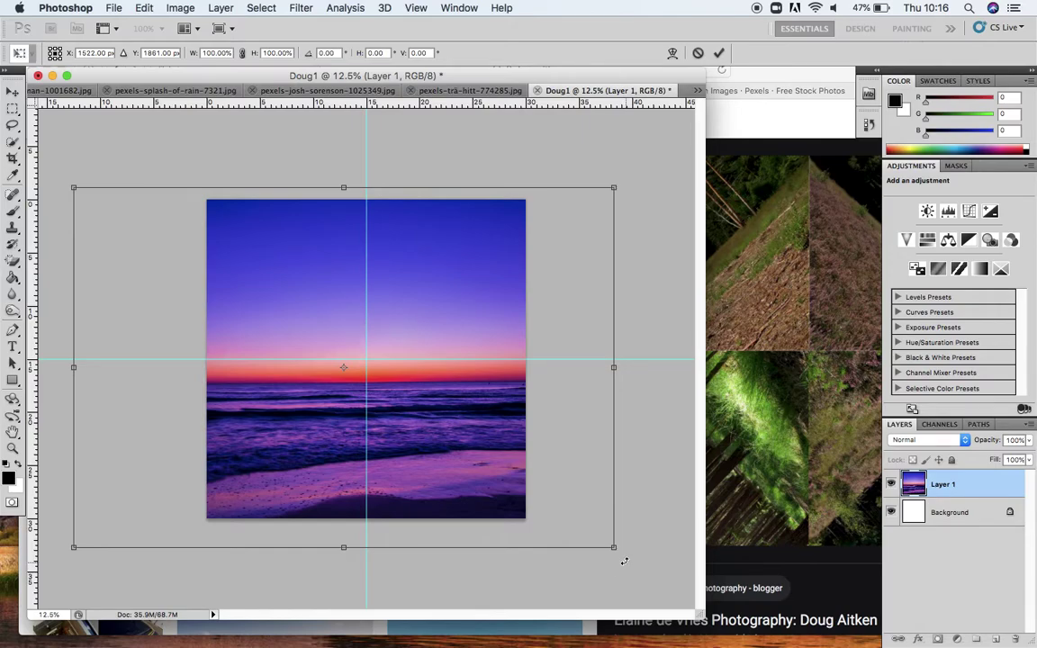
{"action": "left_click_drag", "start_coordinate": [624, 561], "coordinate": [541, 586]}
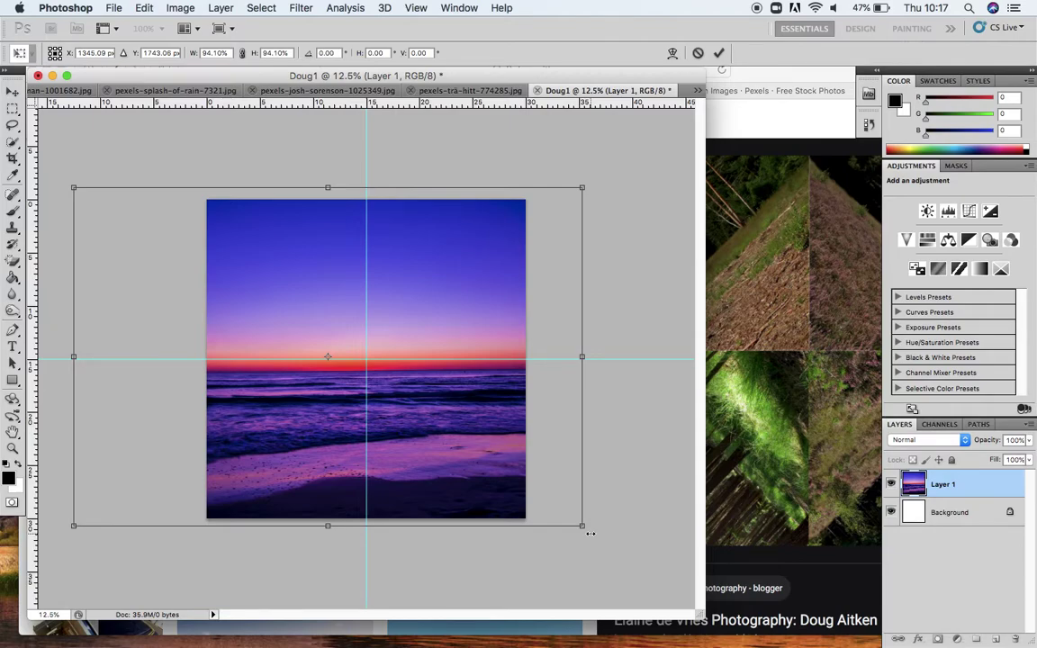
Step: Rotate the sunset layer to about -44.6° and move it so the horizon runs diagonally across the canvas's upper-left quadrant, applying the transform
{"action": "left_click_drag", "start_coordinate": [593, 530], "coordinate": [595, 301]}
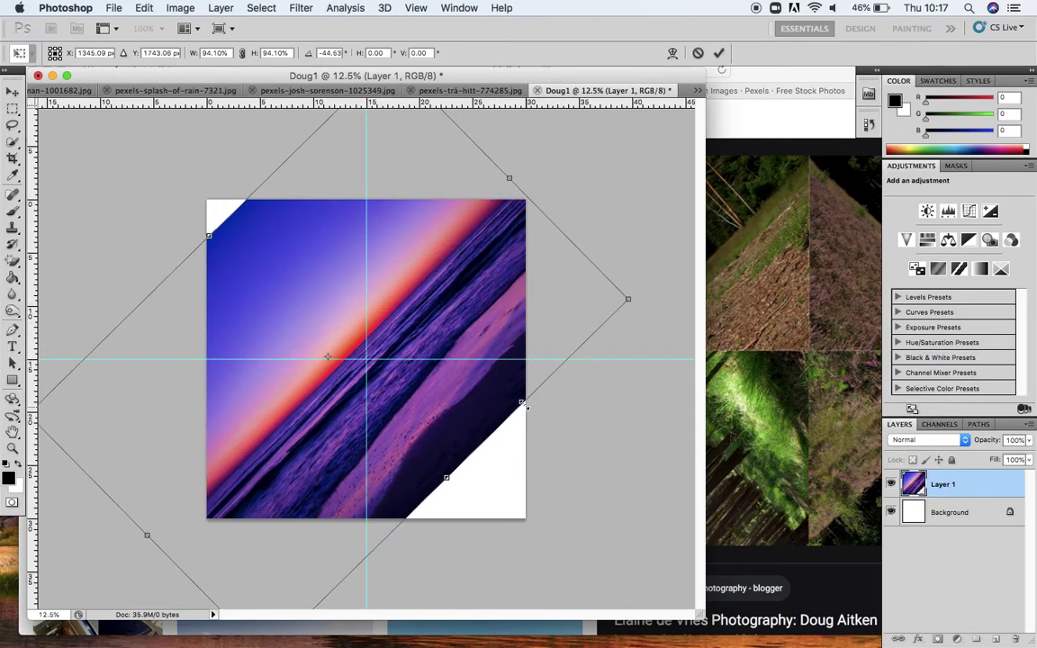
{"action": "left_click_drag", "start_coordinate": [469, 410], "coordinate": [414, 336]}
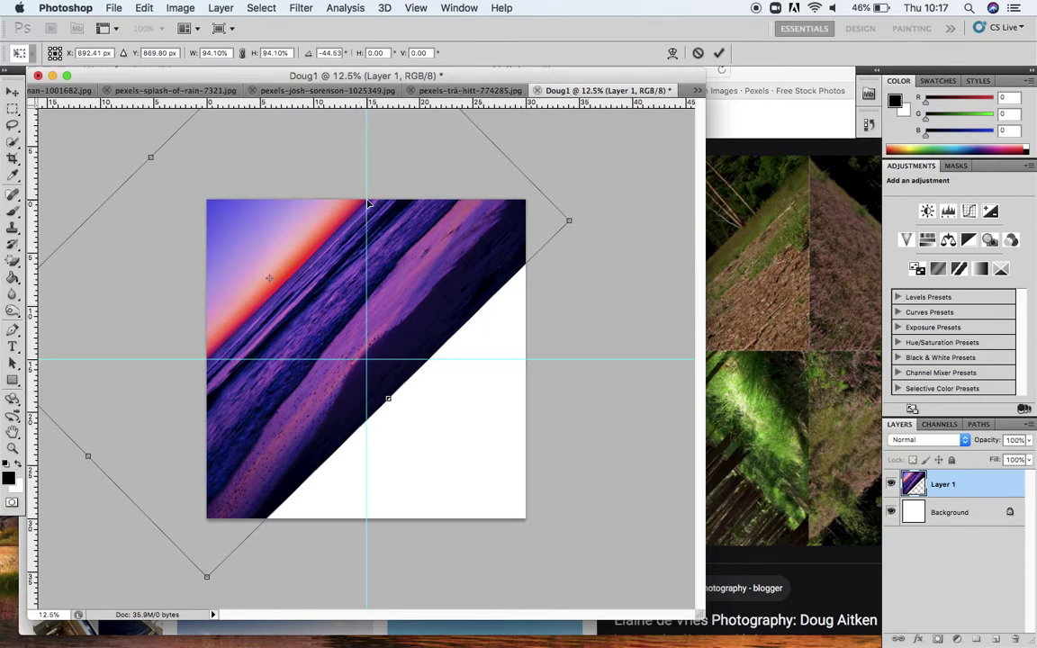
{"action": "left_click_drag", "start_coordinate": [285, 315], "coordinate": [311, 289]}
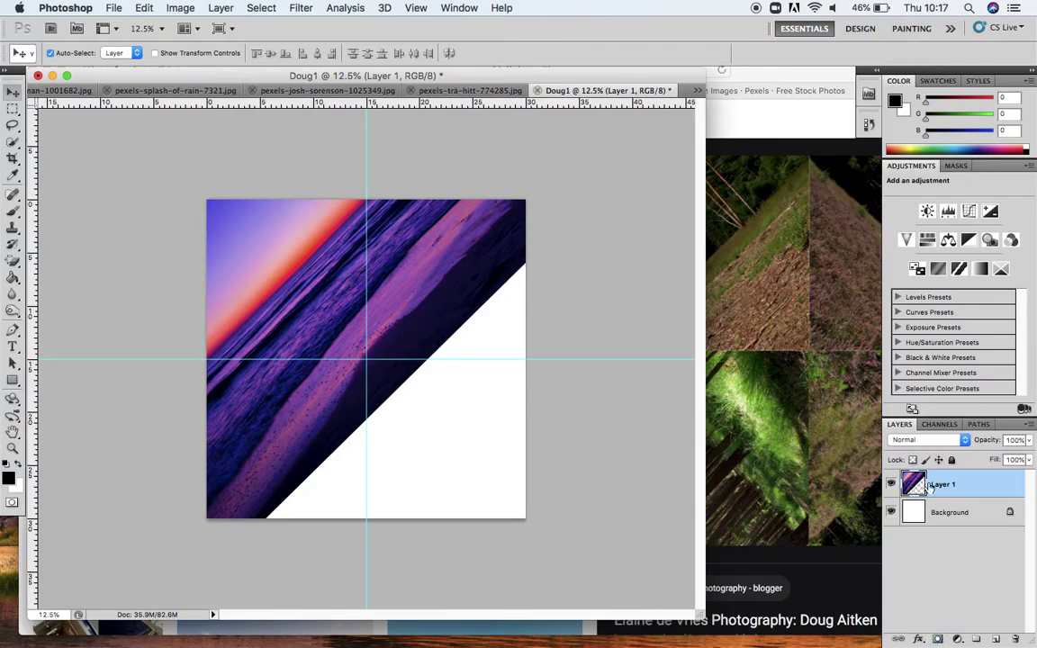
Step: Add a layer mask to the purple sunset layer and fill its upper-right quadrant with black using the Paint Bucket, clearing the selection
{"action": "left_click", "coordinate": [938, 640]}
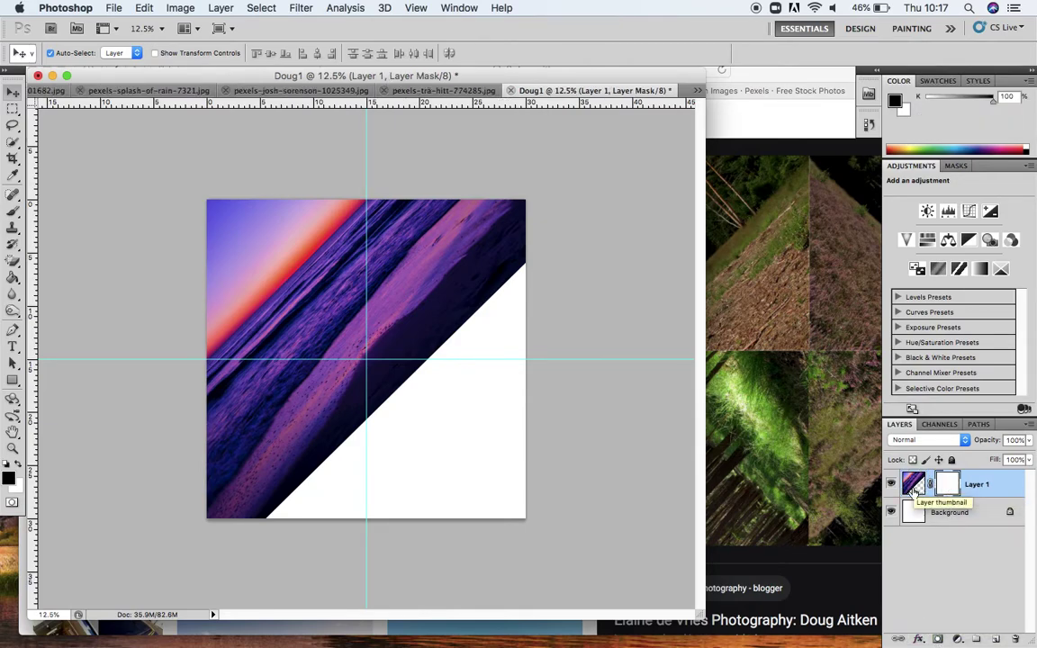
{"action": "left_click", "coordinate": [12, 109]}
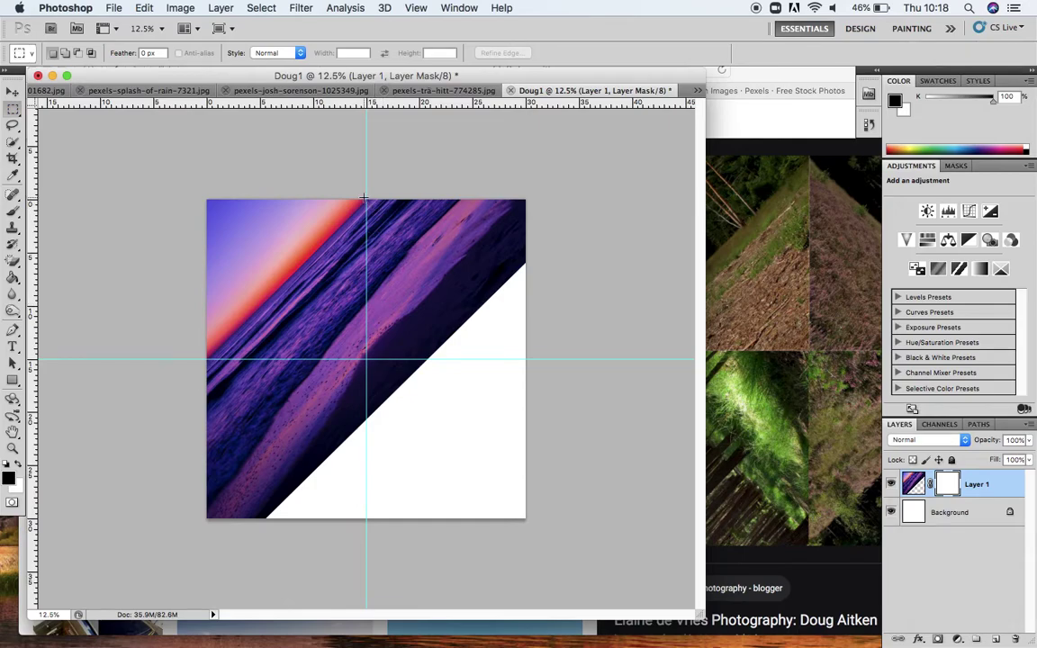
{"action": "left_click_drag", "start_coordinate": [365, 199], "coordinate": [525, 358]}
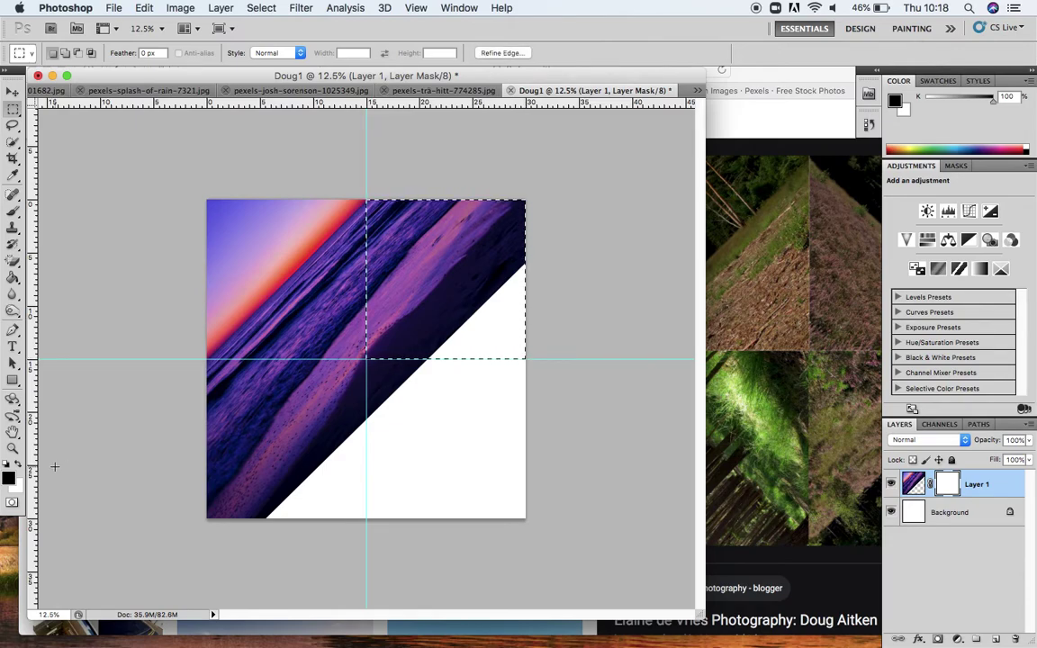
{"action": "left_click", "coordinate": [14, 280]}
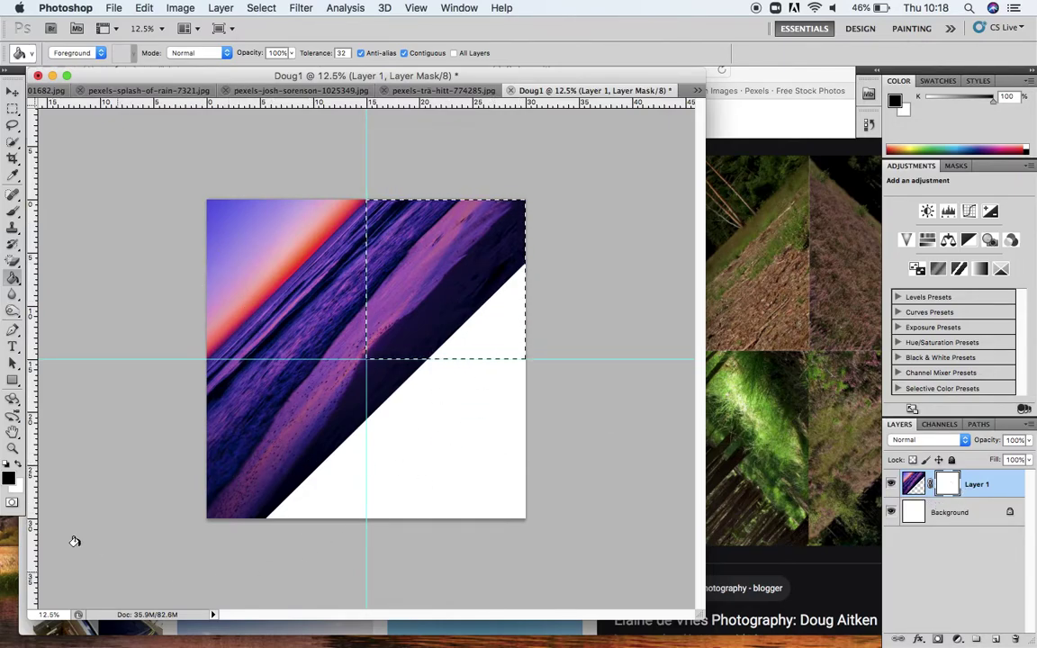
{"action": "left_click", "coordinate": [10, 480]}
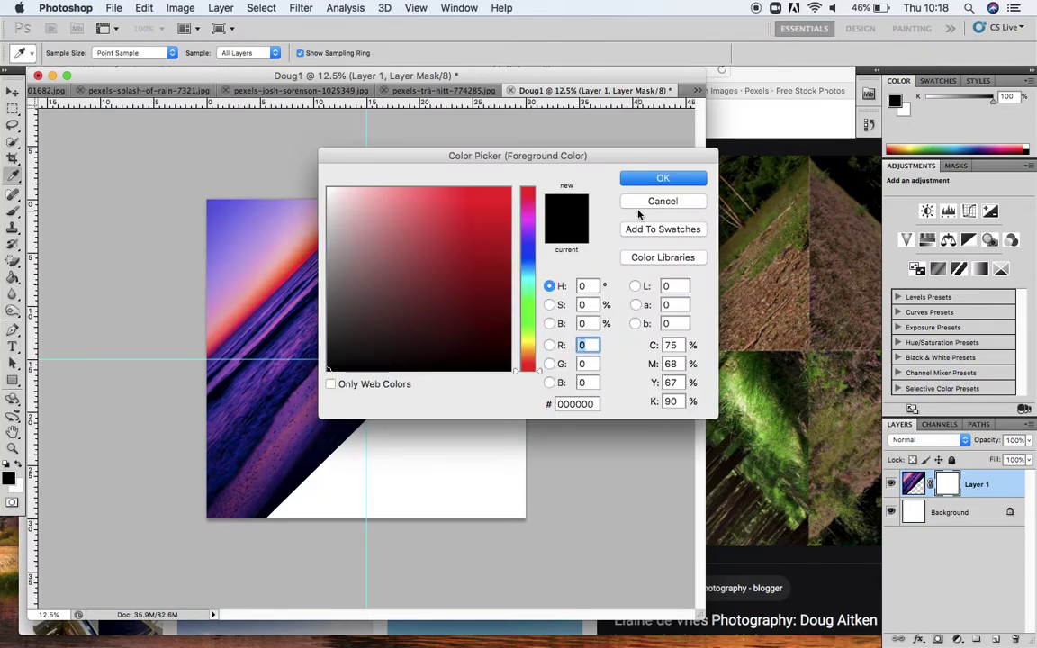
{"action": "left_click", "coordinate": [662, 179]}
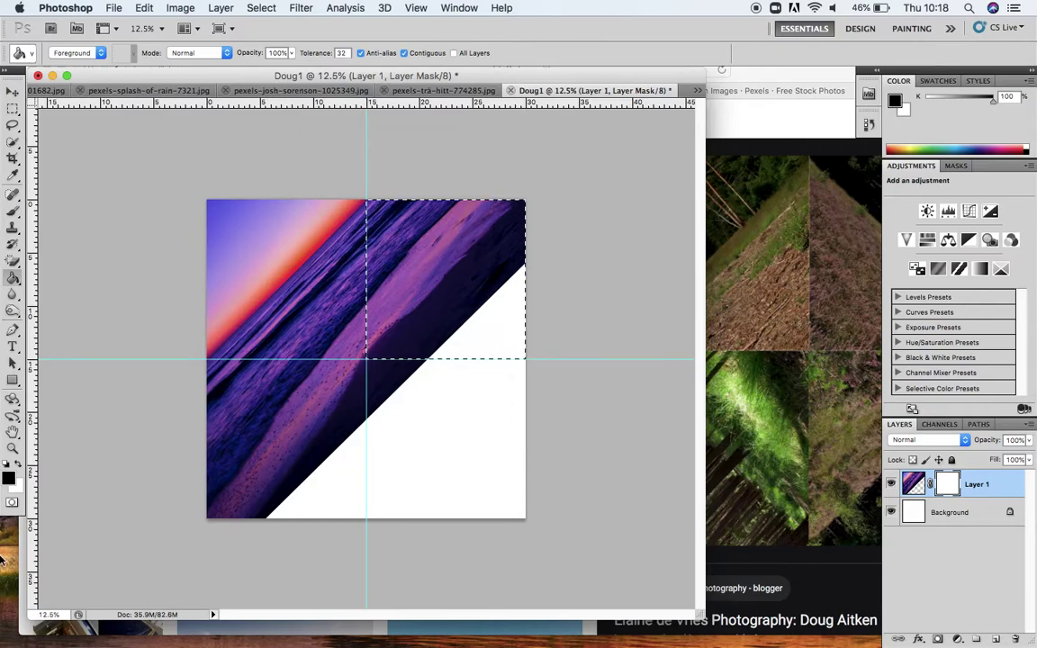
{"action": "left_click", "coordinate": [18, 465]}
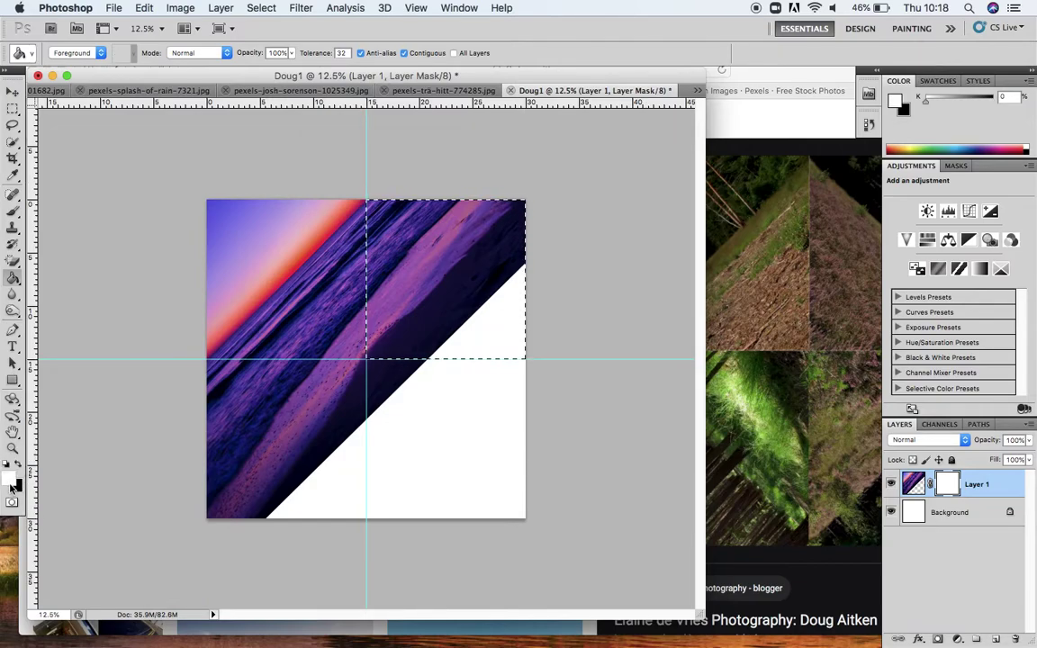
{"action": "left_click", "coordinate": [18, 464]}
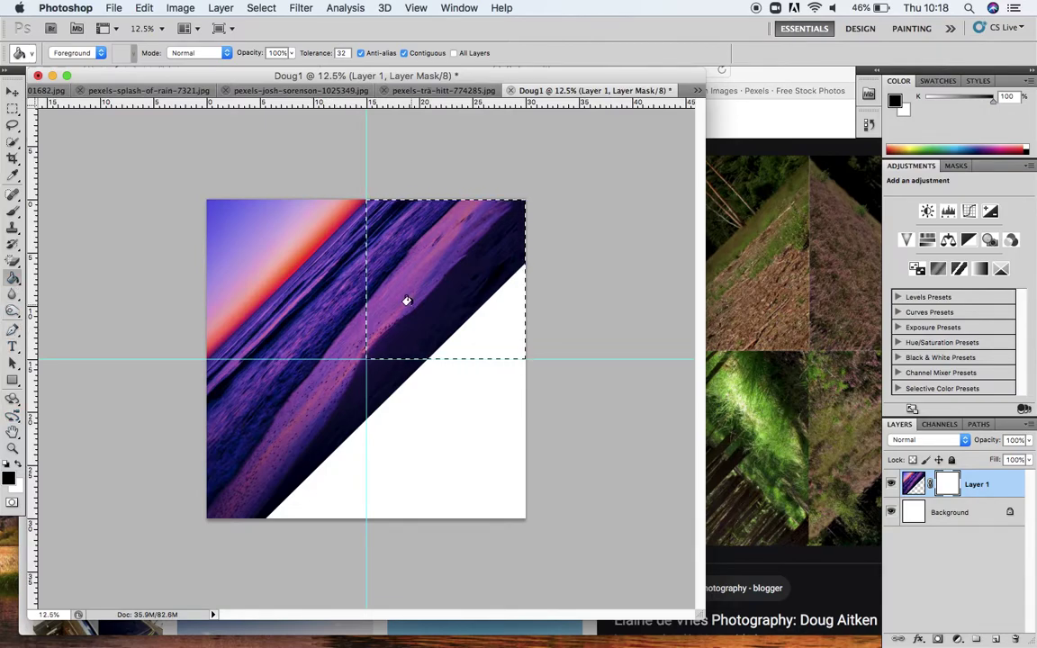
{"action": "left_click", "coordinate": [438, 293]}
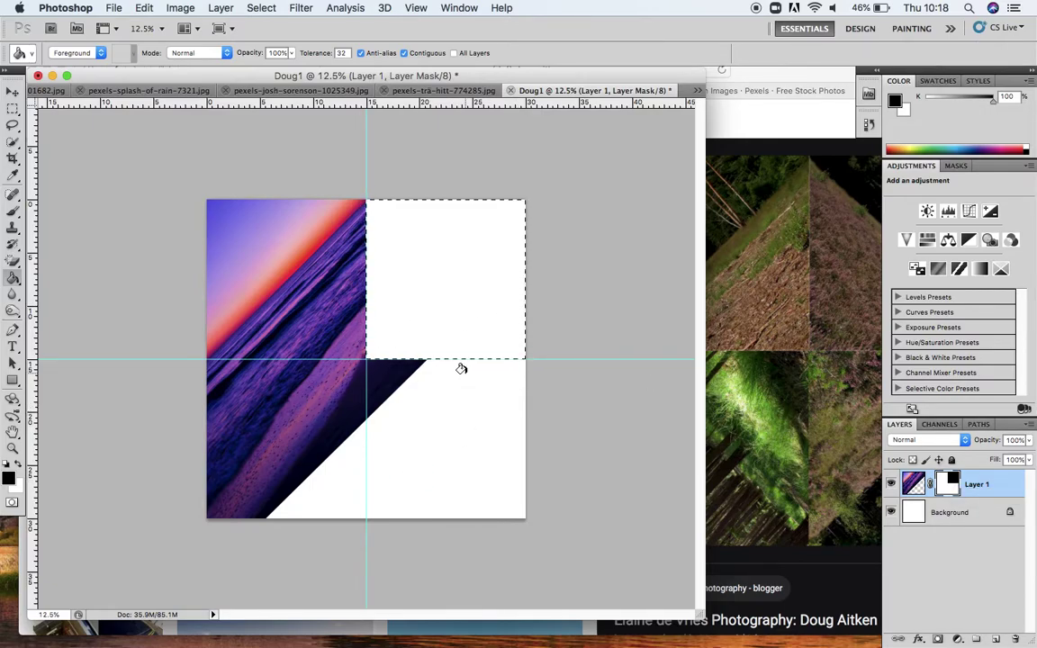
{"action": "key", "text": "super+d"}
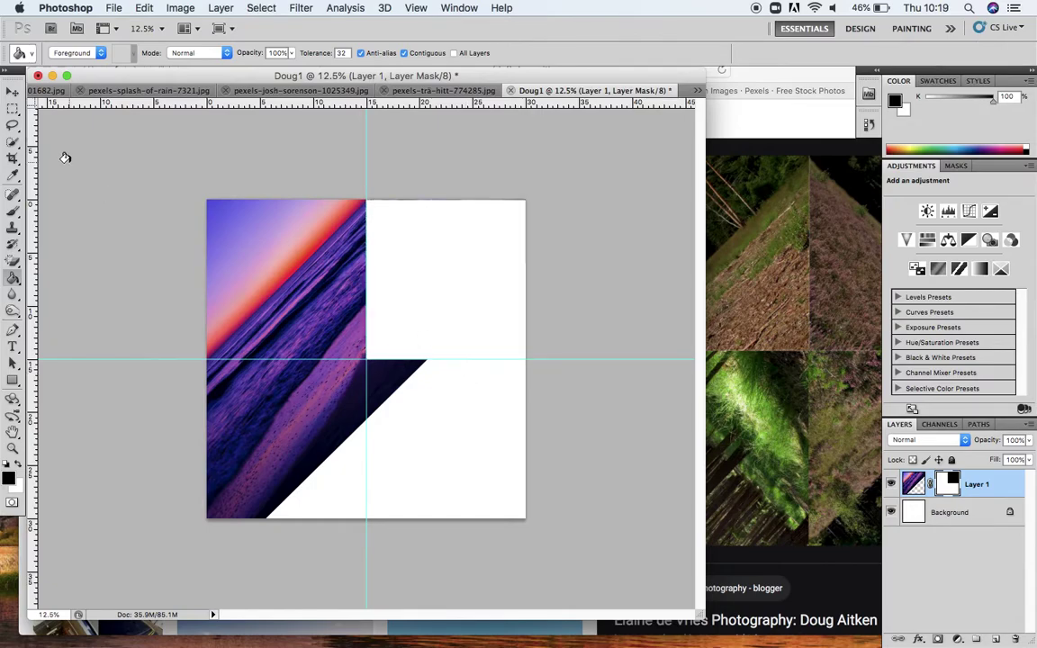
Step: Select the lower-left quadrant on the sunset layer's mask, fill it with black, and deselect
{"action": "left_click", "coordinate": [13, 108]}
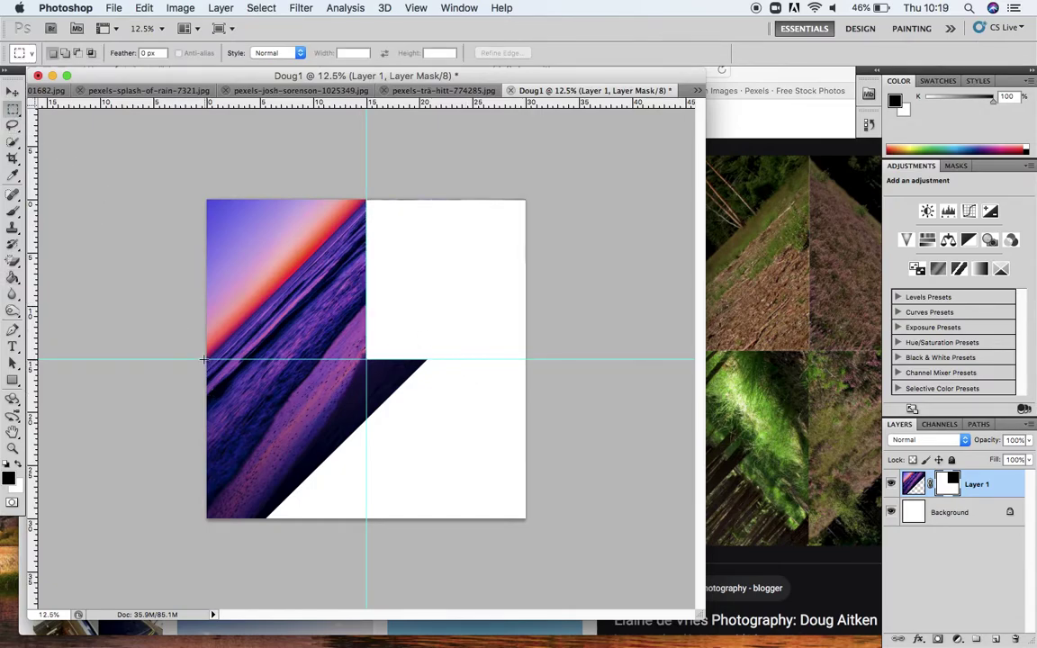
{"action": "left_click_drag", "start_coordinate": [205, 359], "coordinate": [364, 519]}
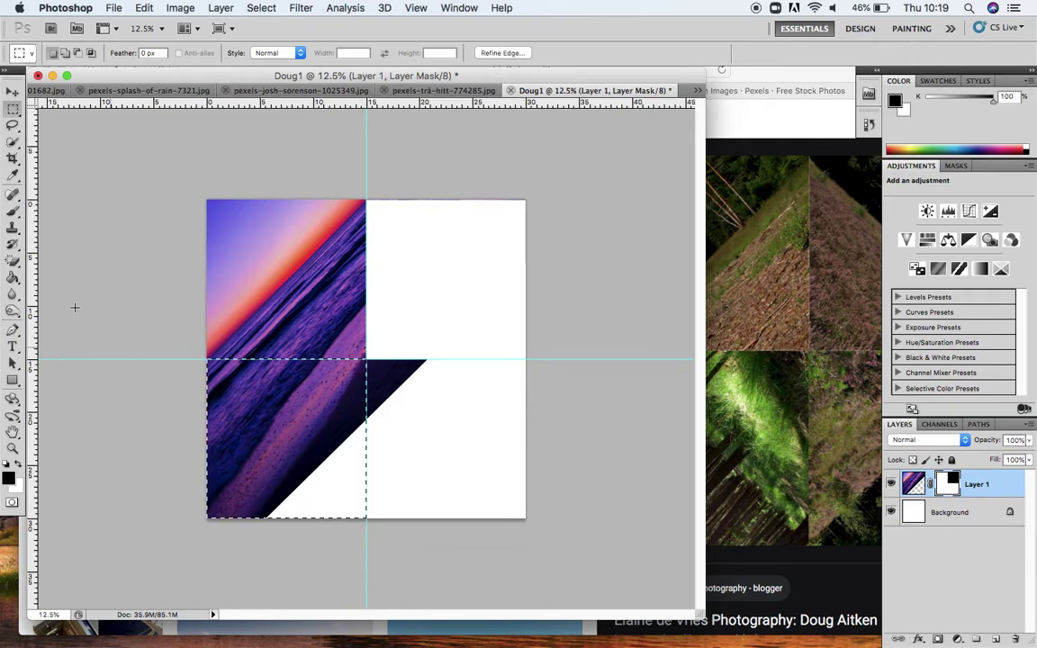
{"action": "left_click", "coordinate": [13, 277]}
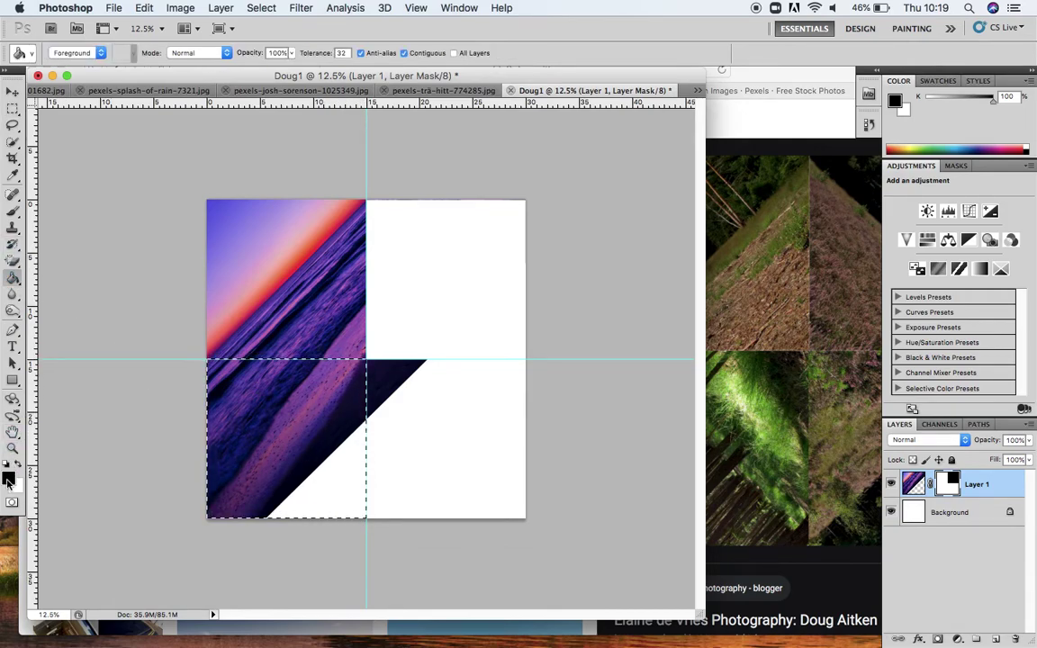
{"action": "left_click", "coordinate": [225, 417]}
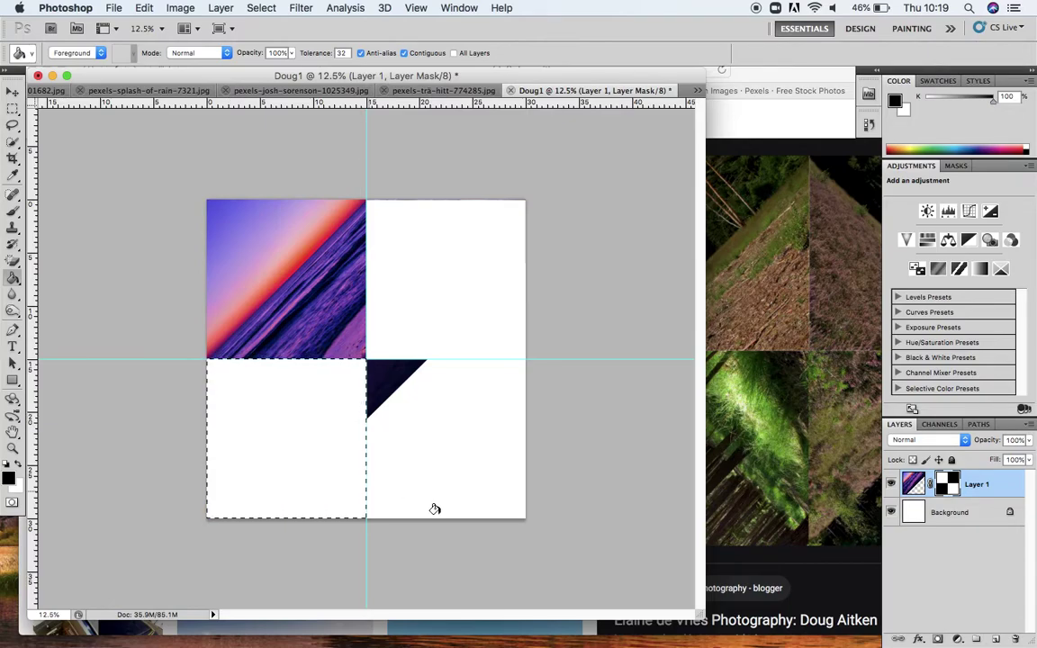
{"action": "key", "text": "super+d"}
Step: Mask out the dark remnant of the sunset layer in the lower-right quadrant with a black fill, and deselect
{"action": "key", "text": "super+equal"}
{"action": "key", "text": "super+equal"}
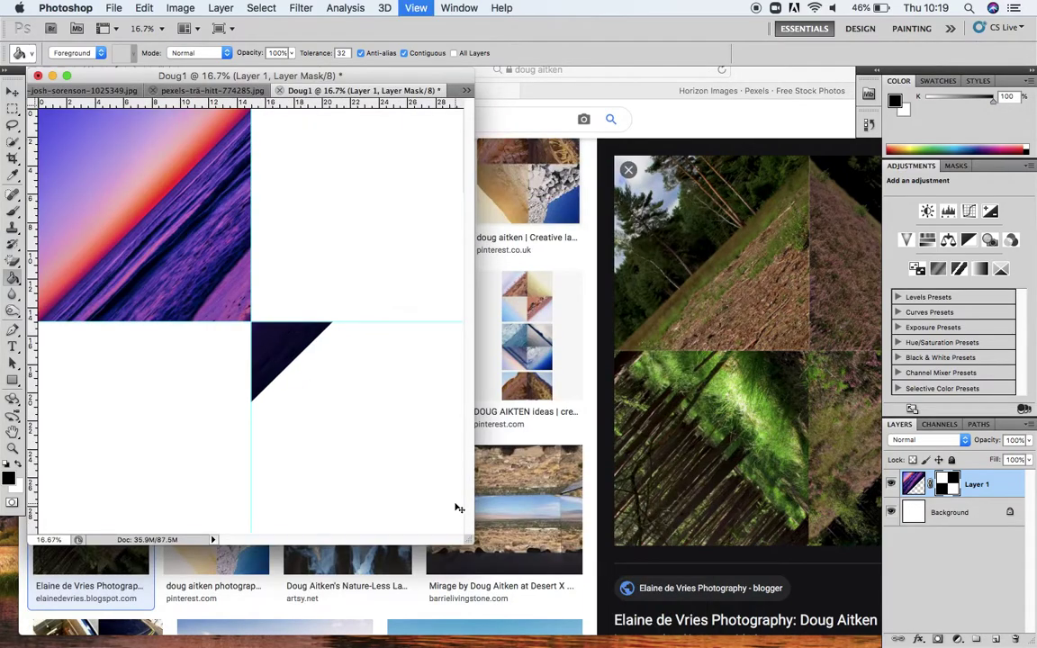
{"action": "left_click", "coordinate": [13, 108]}
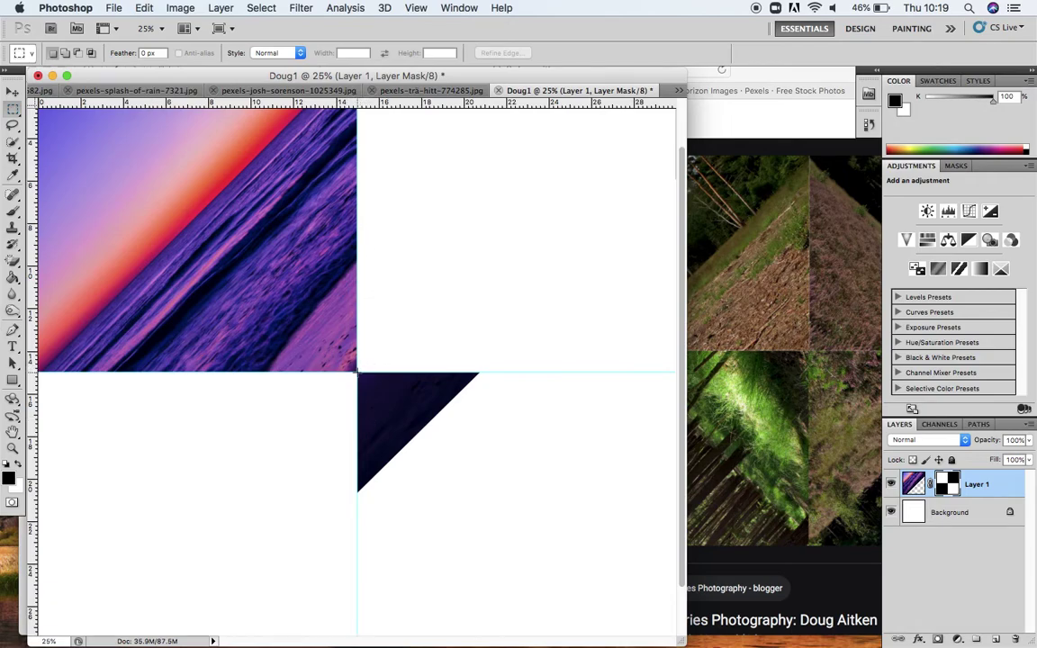
{"action": "left_click_drag", "start_coordinate": [358, 372], "coordinate": [492, 499]}
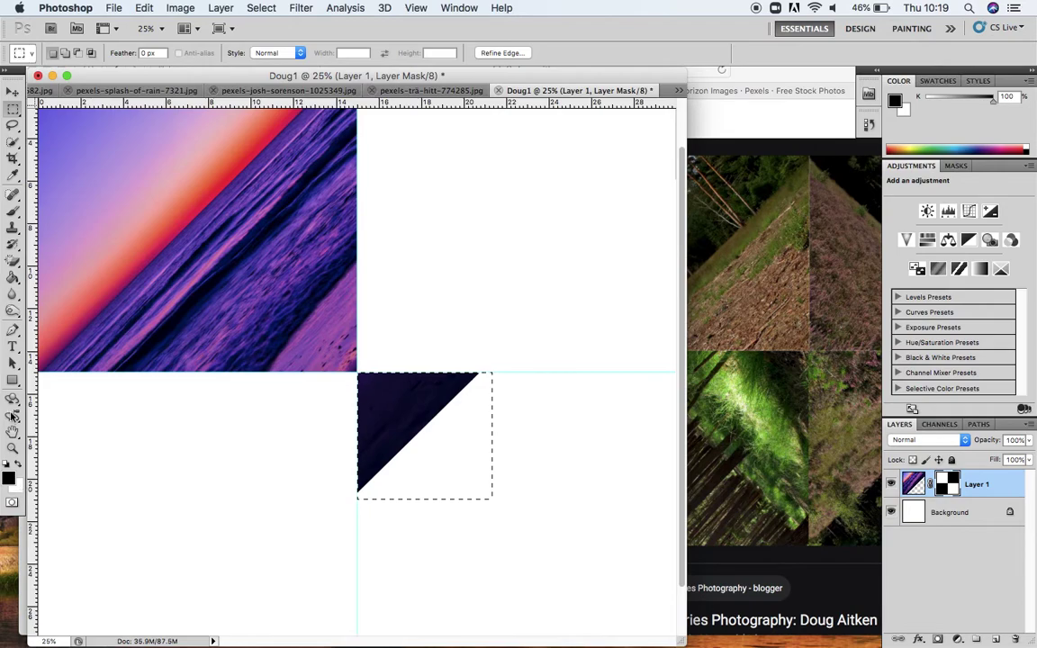
{"action": "left_click", "coordinate": [13, 276]}
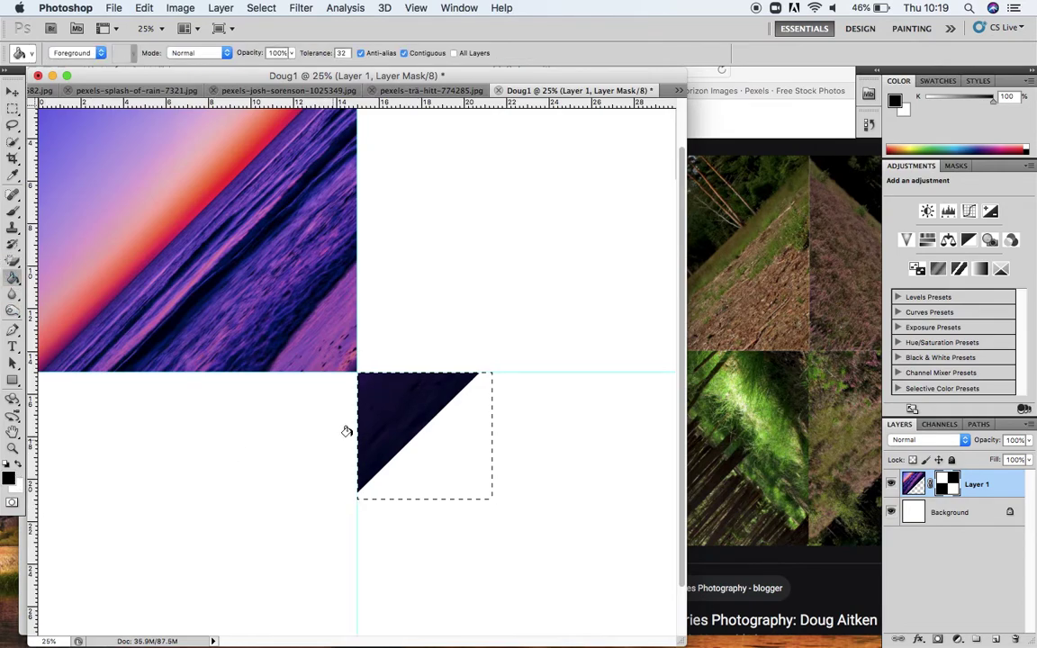
{"action": "left_click", "coordinate": [375, 422]}
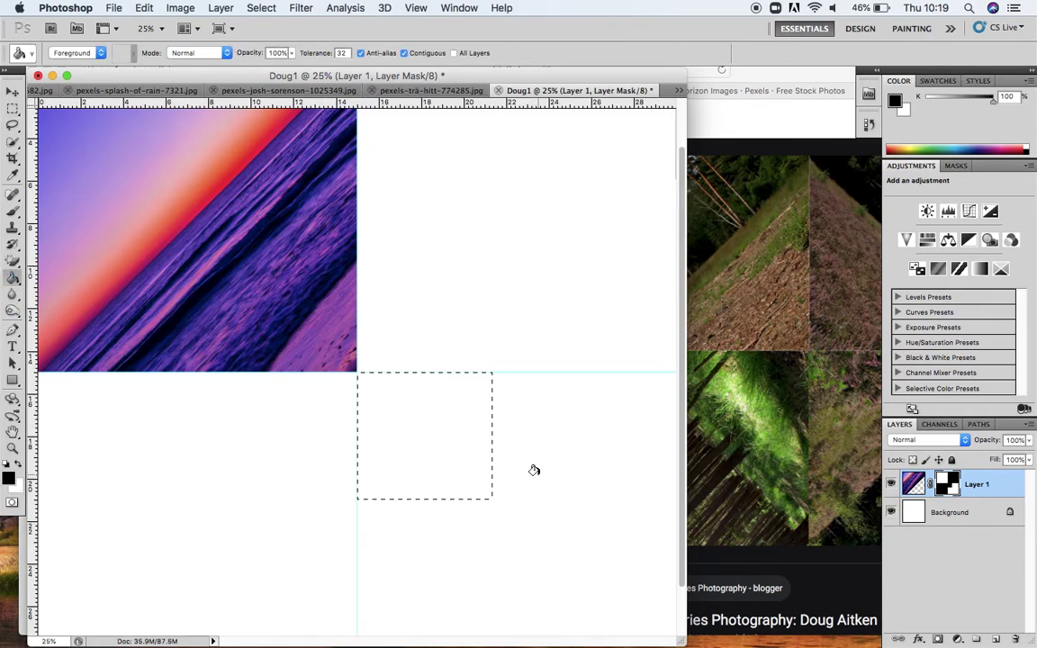
{"action": "key", "text": "super+d"}
Step: Copy the blue ocean sunset photo pexels-josh-sorenson-1025349.jpg into the Doug1 document as a new layer covering the canvas
{"action": "key", "text": "super+minus"}
{"action": "key", "text": "super+minus"}
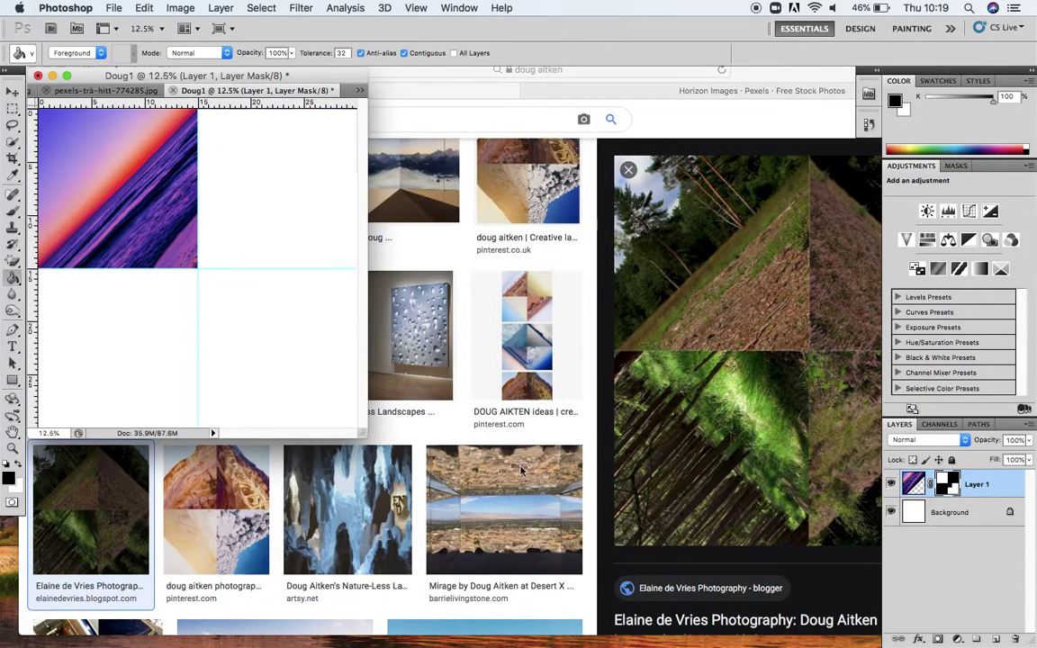
{"action": "left_click_drag", "start_coordinate": [363, 433], "coordinate": [596, 547]}
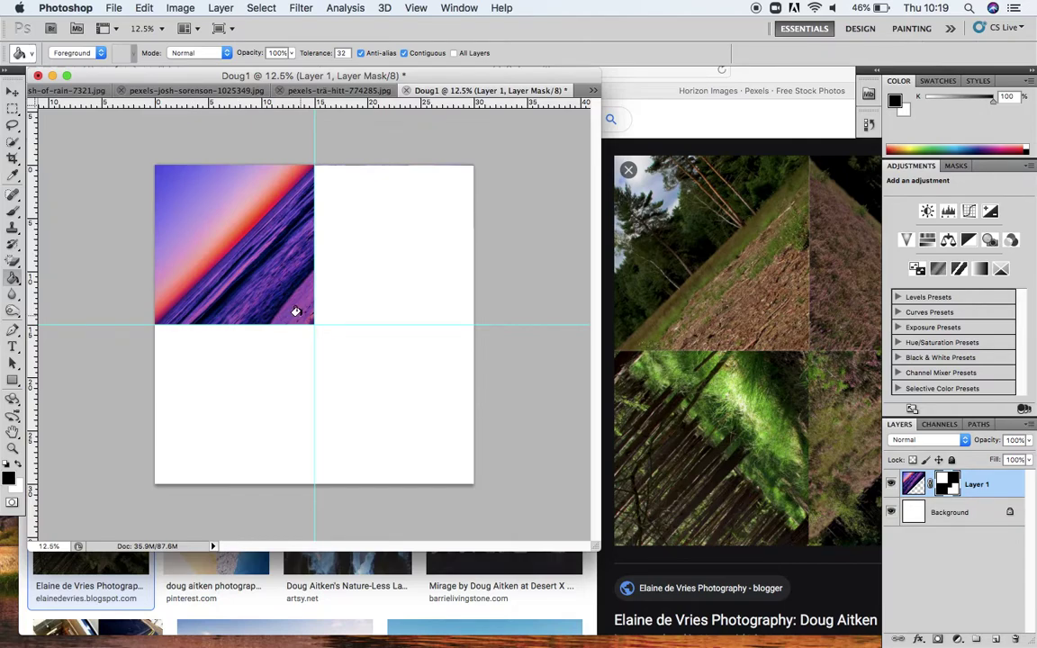
{"action": "left_click", "coordinate": [203, 94]}
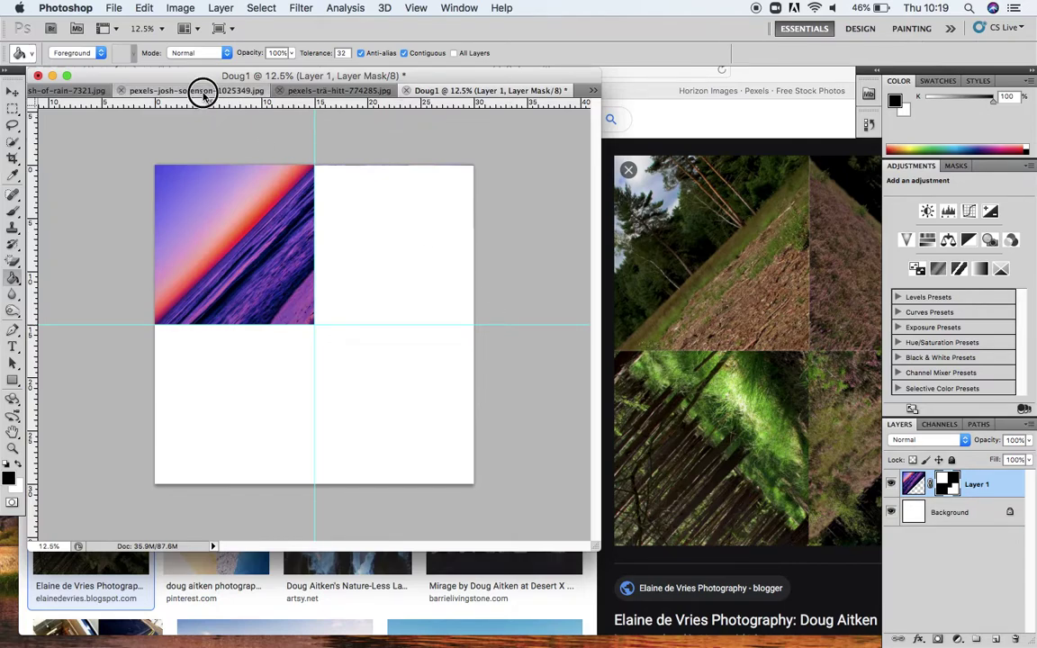
{"action": "left_click", "coordinate": [12, 93]}
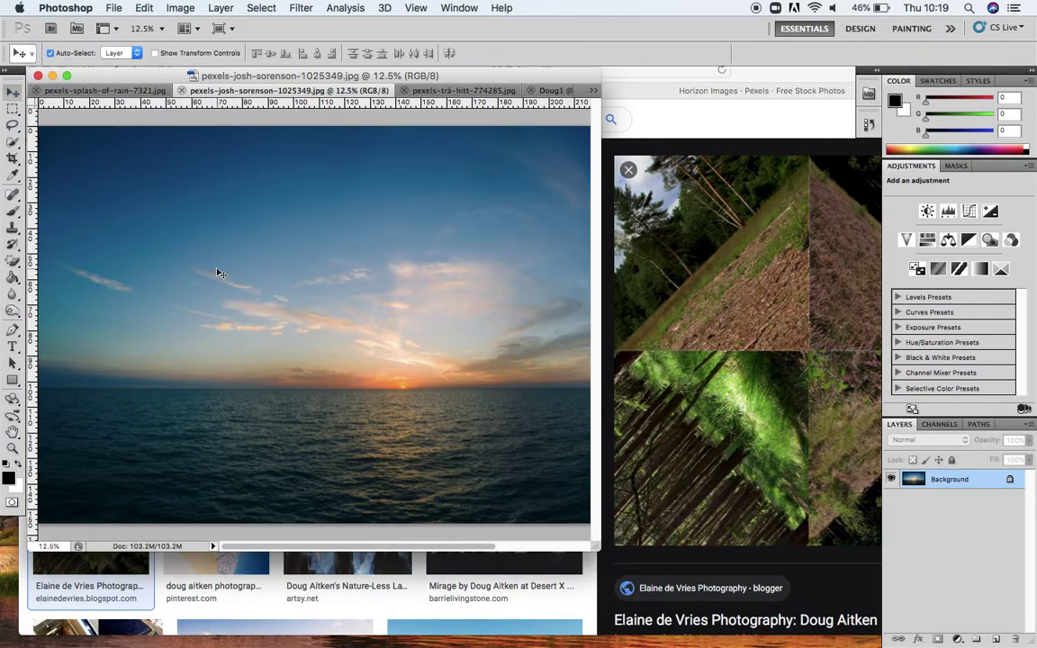
{"action": "left_click", "coordinate": [544, 92]}
{"action": "left_click_drag", "start_coordinate": [310, 306], "coordinate": [316, 317]}
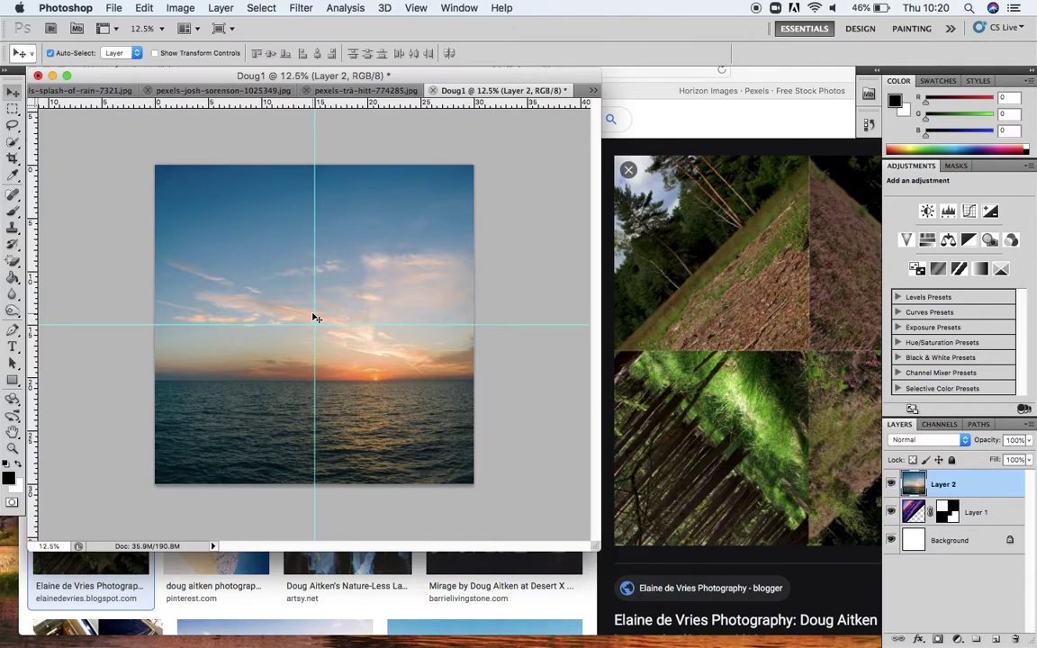
Step: Rotate the ocean sunset layer to about 134.3° with Free Transform and position its horizon diagonally across the lower-right quadrant
{"action": "key", "text": "super+t"}
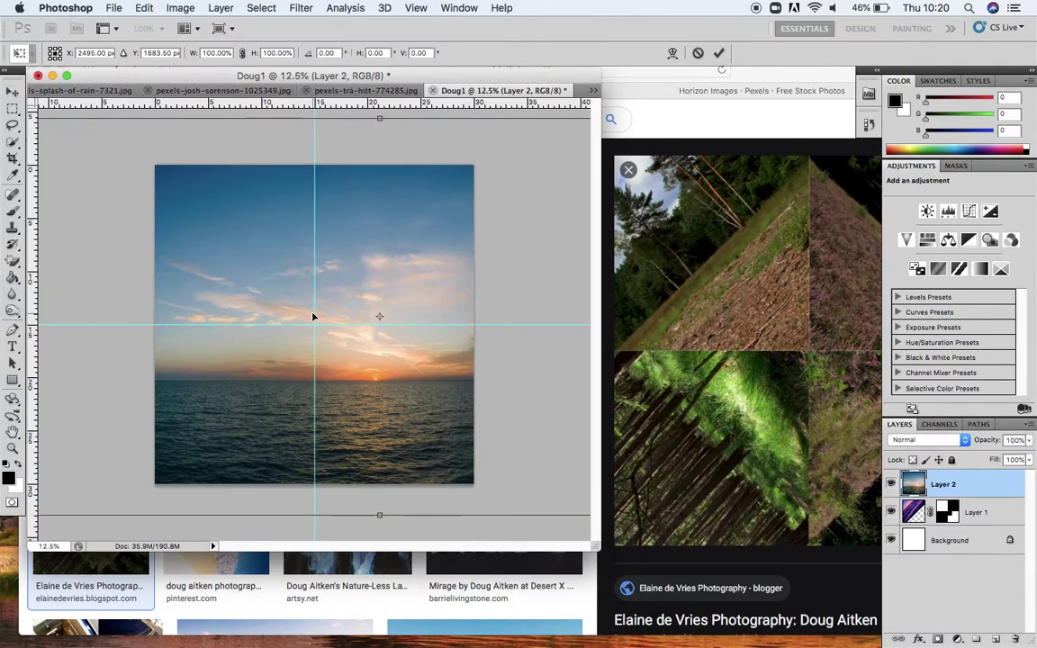
{"action": "key", "text": "super+minus"}
{"action": "left_click_drag", "start_coordinate": [255, 330], "coordinate": [709, 620]}
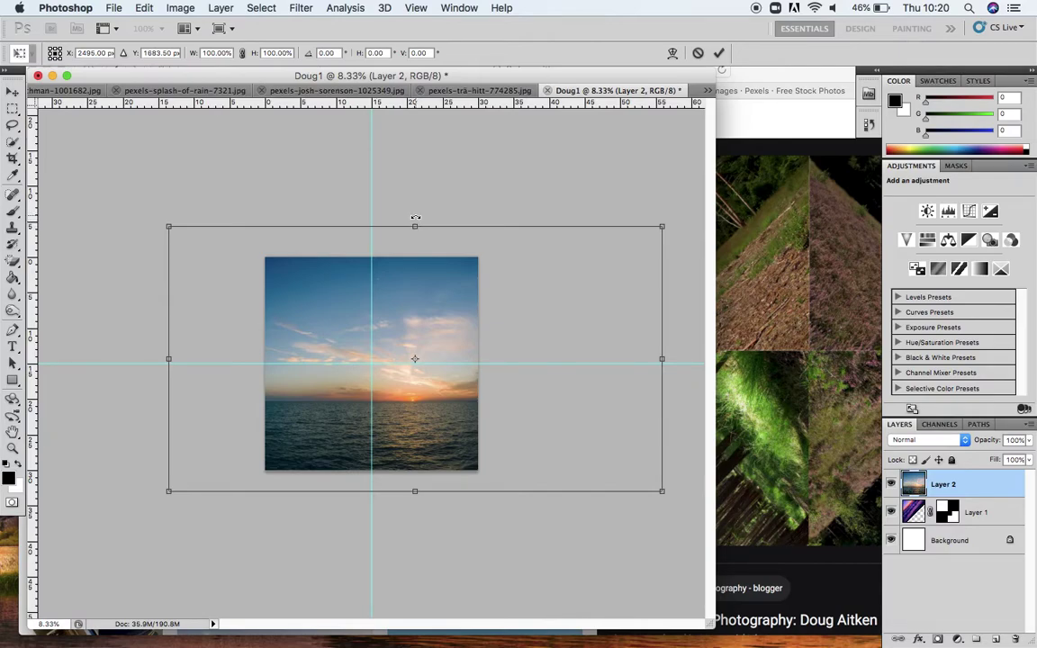
{"action": "left_click_drag", "start_coordinate": [415, 216], "coordinate": [449, 281]}
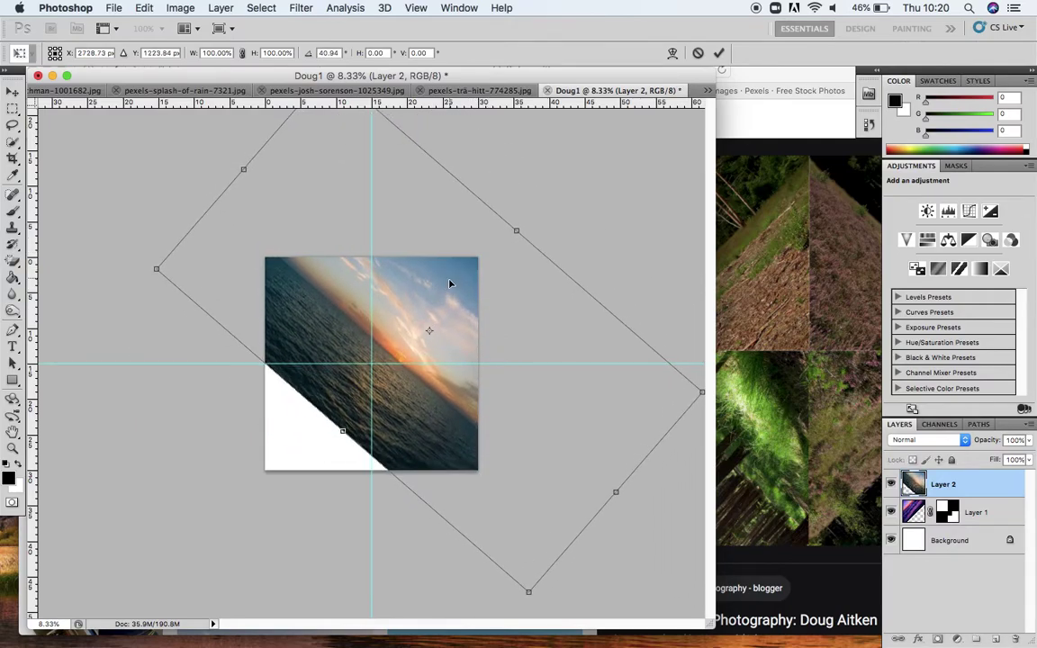
{"action": "left_click_drag", "start_coordinate": [527, 220], "coordinate": [547, 427]}
{"action": "left_click_drag", "start_coordinate": [433, 357], "coordinate": [455, 463]}
{"action": "left_click_drag", "start_coordinate": [558, 526], "coordinate": [554, 540]}
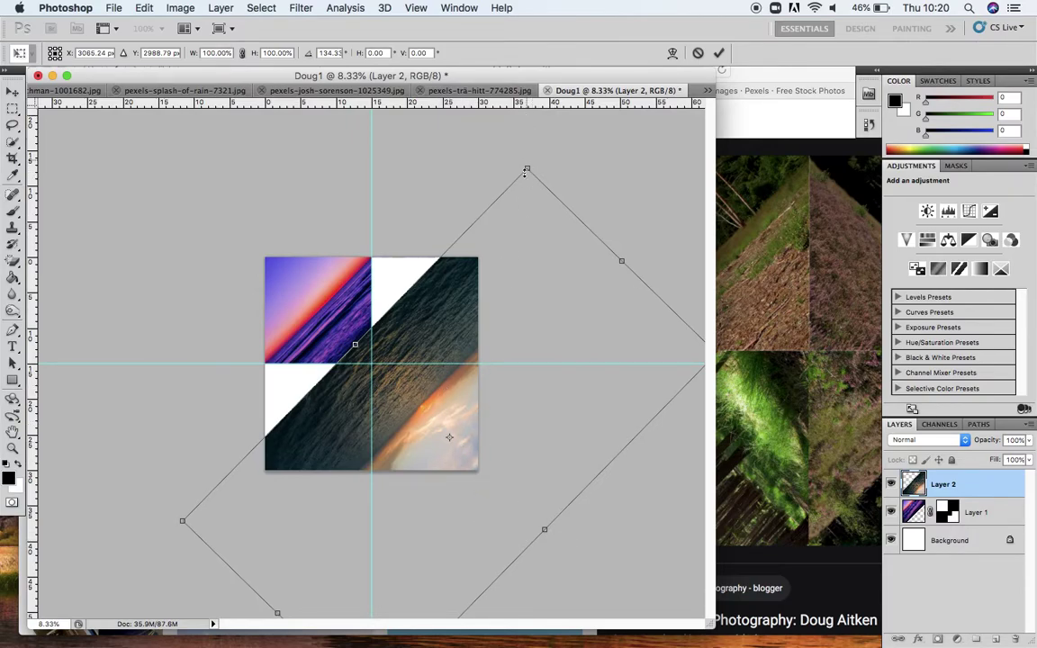
Step: Resize the ocean sunset layer proportionally and reposition it so its horizon spans the lower-right quadrant's diagonal, applying the transform
{"action": "left_click_drag", "start_coordinate": [528, 169], "coordinate": [489, 291]}
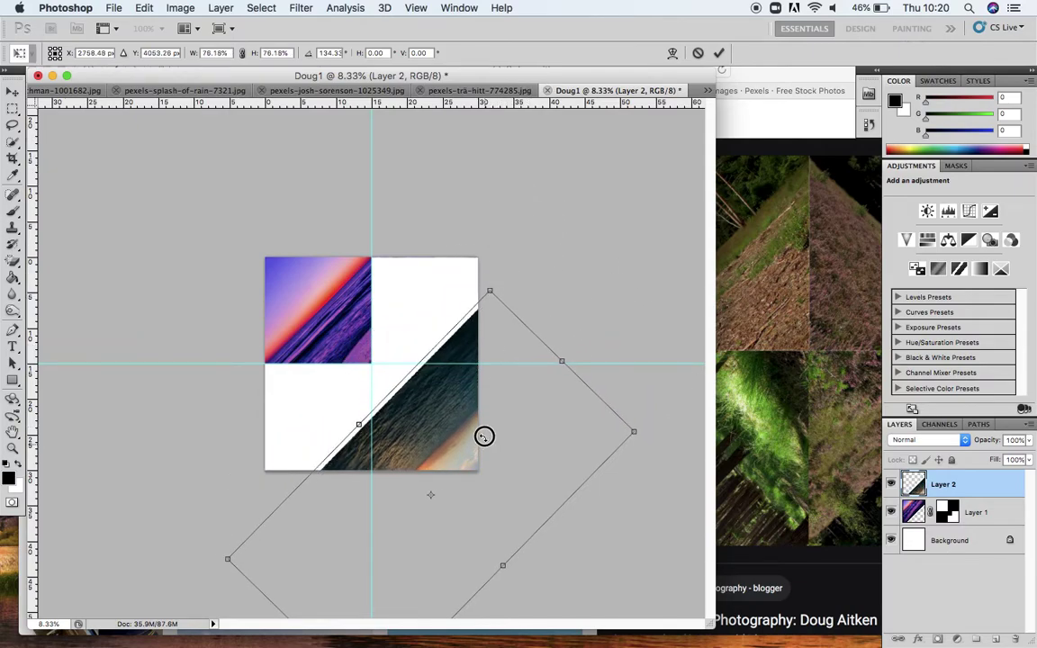
{"action": "left_click_drag", "start_coordinate": [484, 437], "coordinate": [495, 371]}
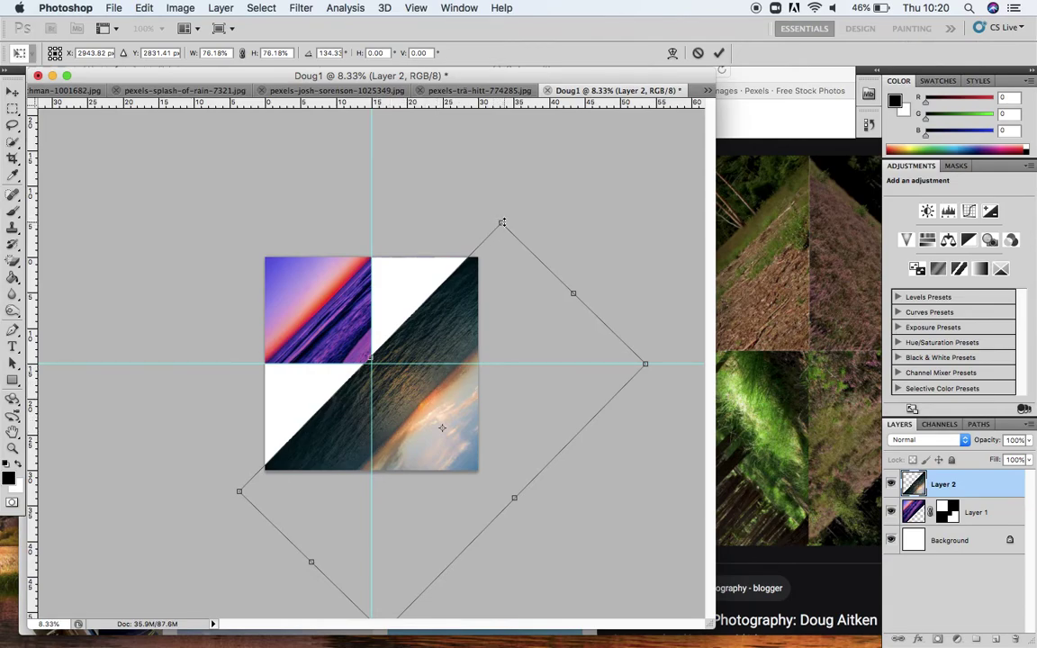
{"action": "left_click_drag", "start_coordinate": [503, 223], "coordinate": [516, 146]}
{"action": "left_click_drag", "start_coordinate": [504, 299], "coordinate": [503, 353]}
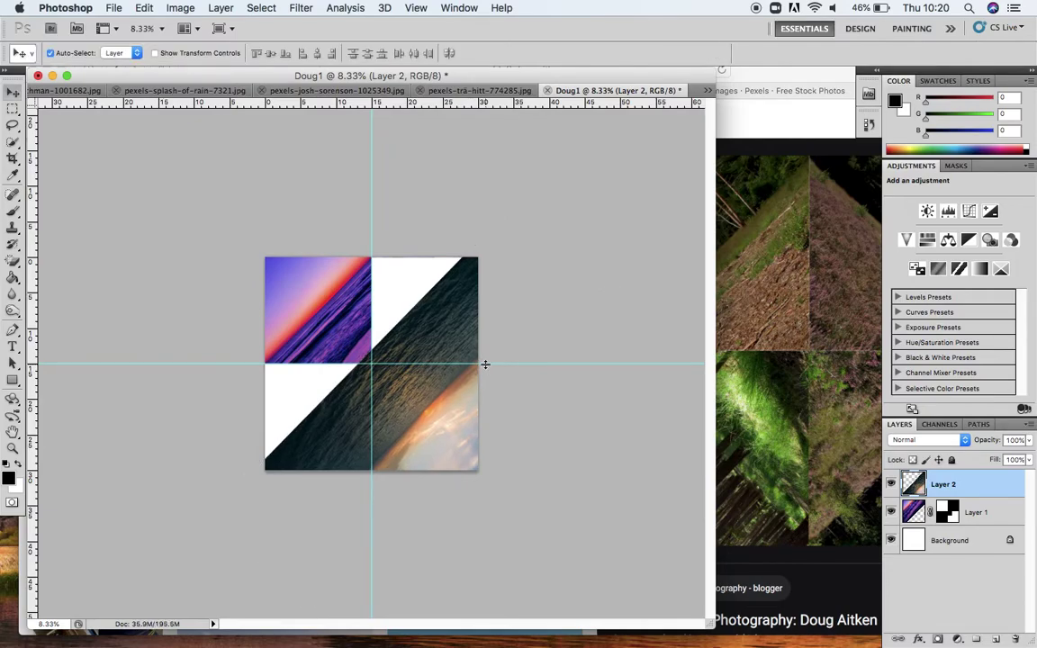
Step: Add a layer mask to the ocean sunset layer and fill the mask's upper-right quadrant with black to hide the photo there
{"action": "key", "text": "super+equal"}
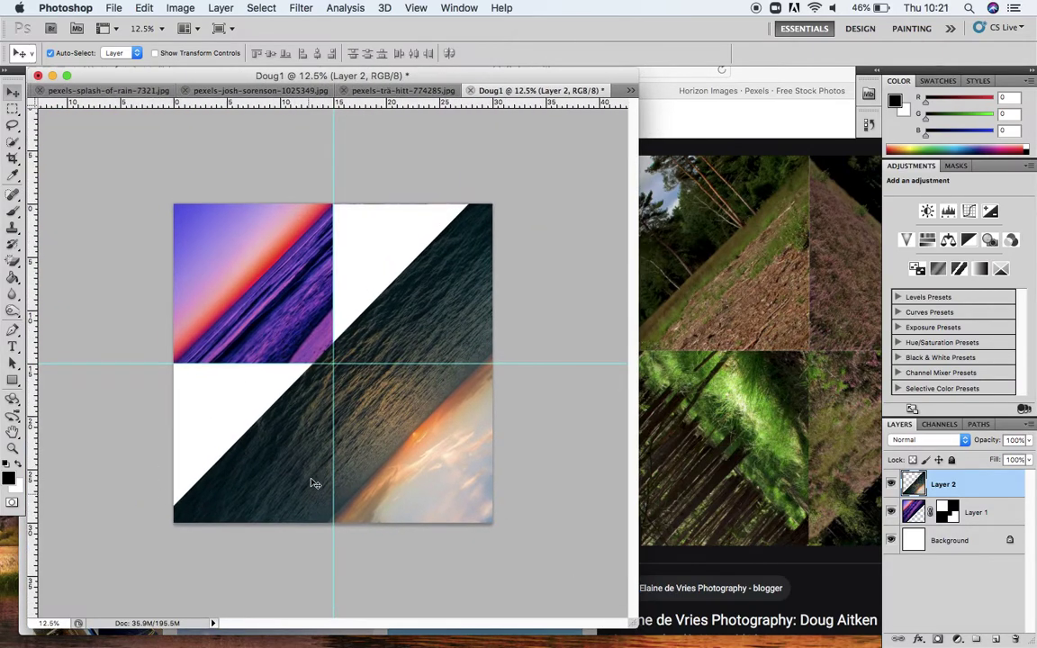
{"action": "left_click", "coordinate": [13, 108]}
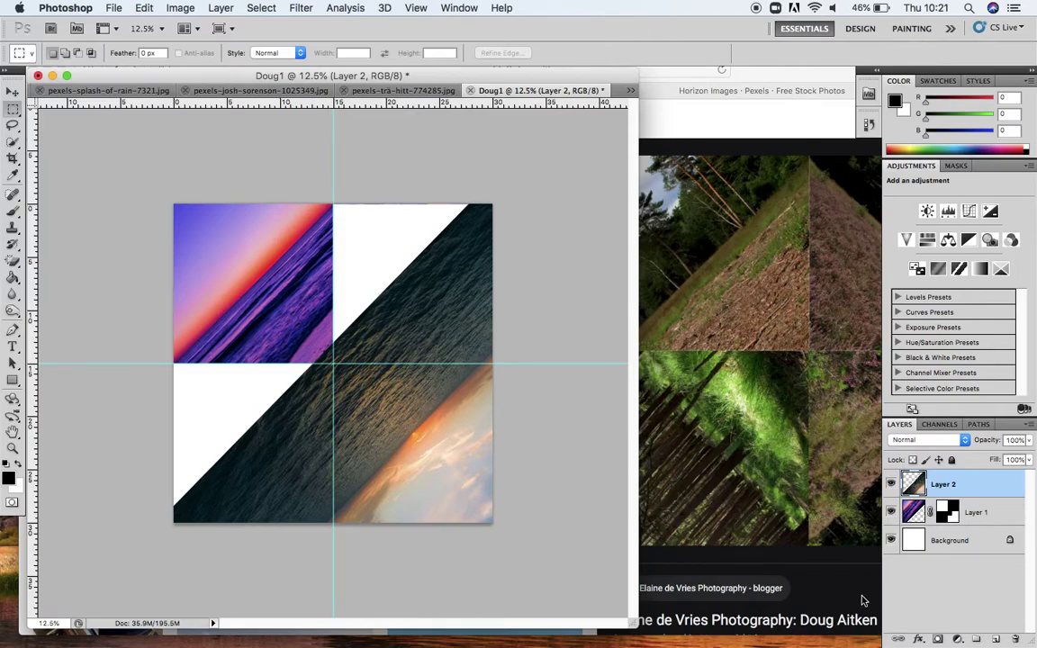
{"action": "left_click", "coordinate": [937, 640]}
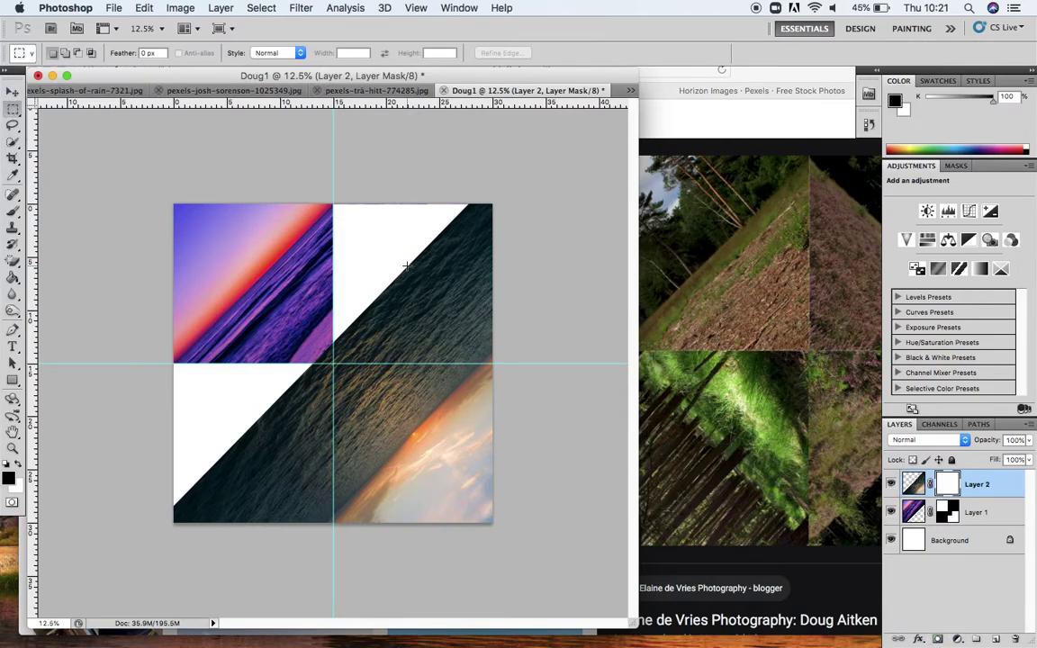
{"action": "left_click_drag", "start_coordinate": [334, 205], "coordinate": [493, 361]}
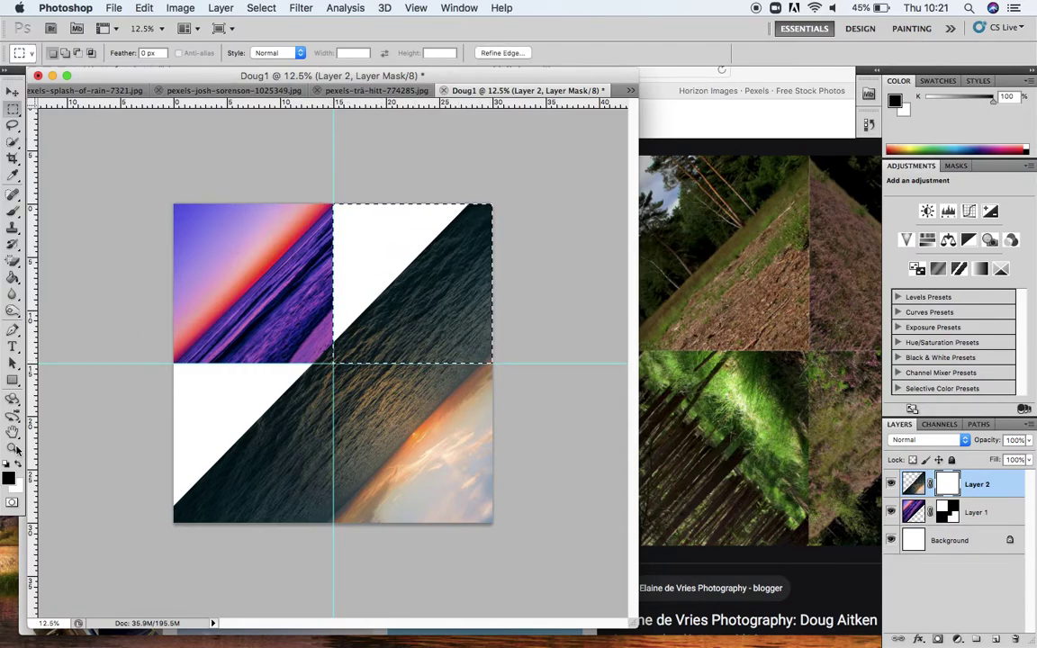
{"action": "left_click", "coordinate": [13, 277]}
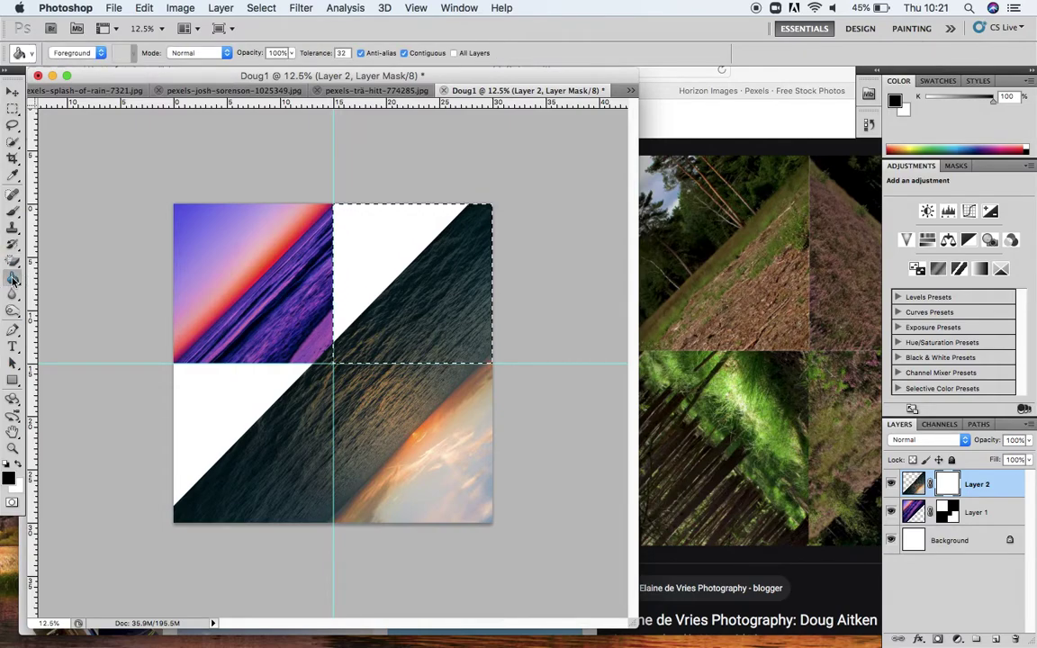
{"action": "left_click", "coordinate": [342, 346]}
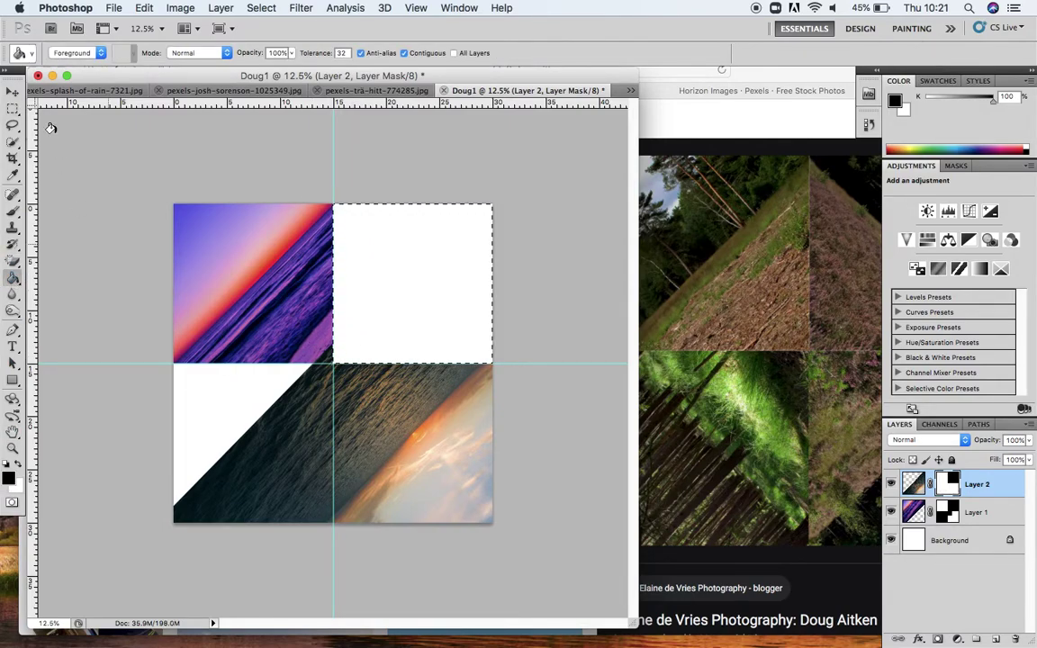
Step: Mask out the ocean sunset layer in the lower-left quadrant with a black fill, and deselect
{"action": "left_click", "coordinate": [14, 108]}
{"action": "left_click", "coordinate": [172, 378]}
{"action": "left_click_drag", "start_coordinate": [171, 361], "coordinate": [333, 522]}
{"action": "key", "text": "super+d"}
{"action": "left_click_drag", "start_coordinate": [171, 363], "coordinate": [329, 532]}
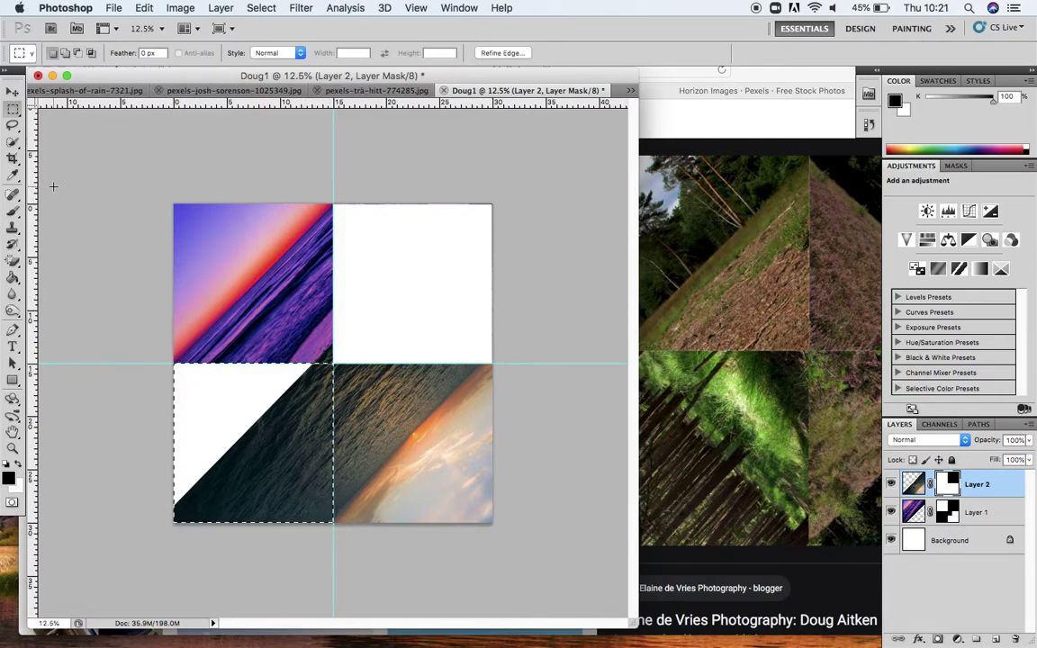
{"action": "left_click", "coordinate": [12, 278]}
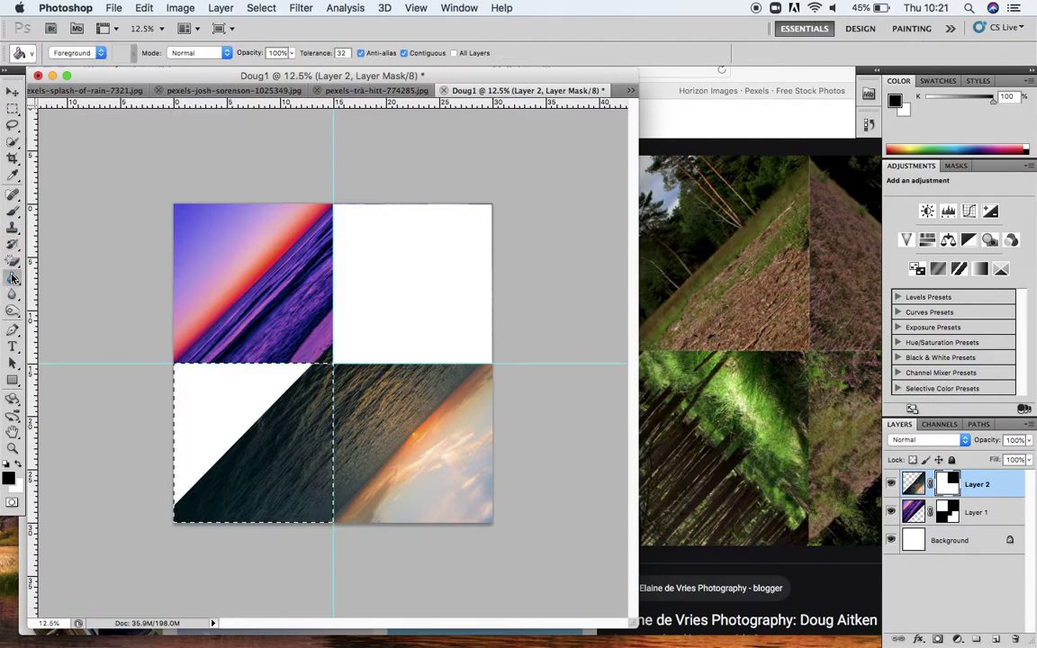
{"action": "left_click", "coordinate": [217, 457]}
{"action": "key", "text": "super+d"}
Step: Mask out the dark remnant of the ocean sunset layer in the inner corner of the upper-left quadrant, and deselect
{"action": "key", "text": "super+equal"}
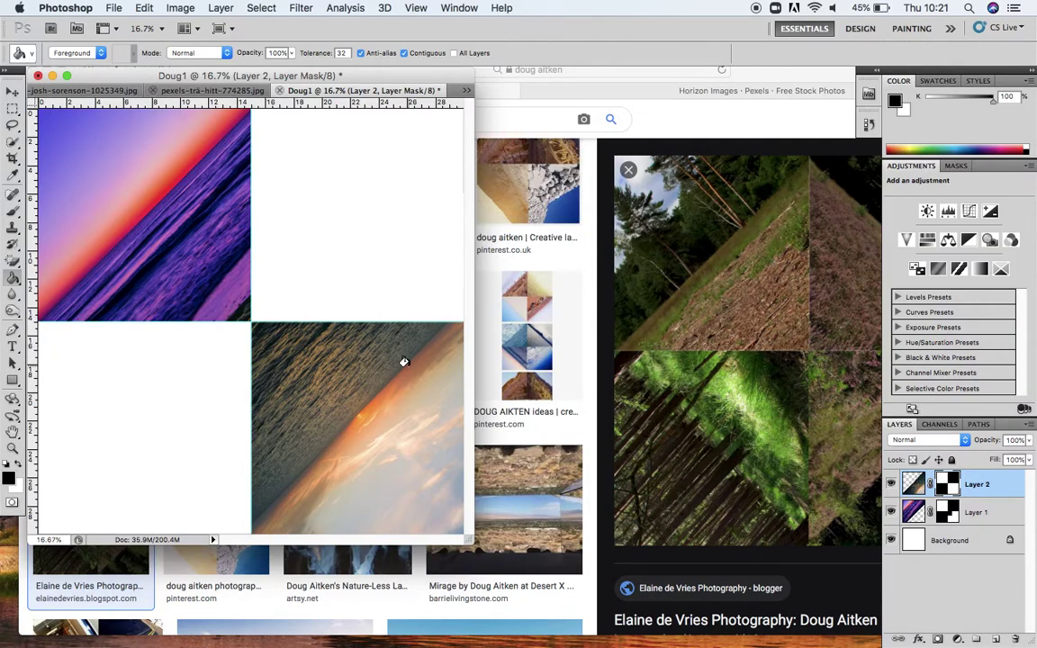
{"action": "left_click", "coordinate": [12, 108]}
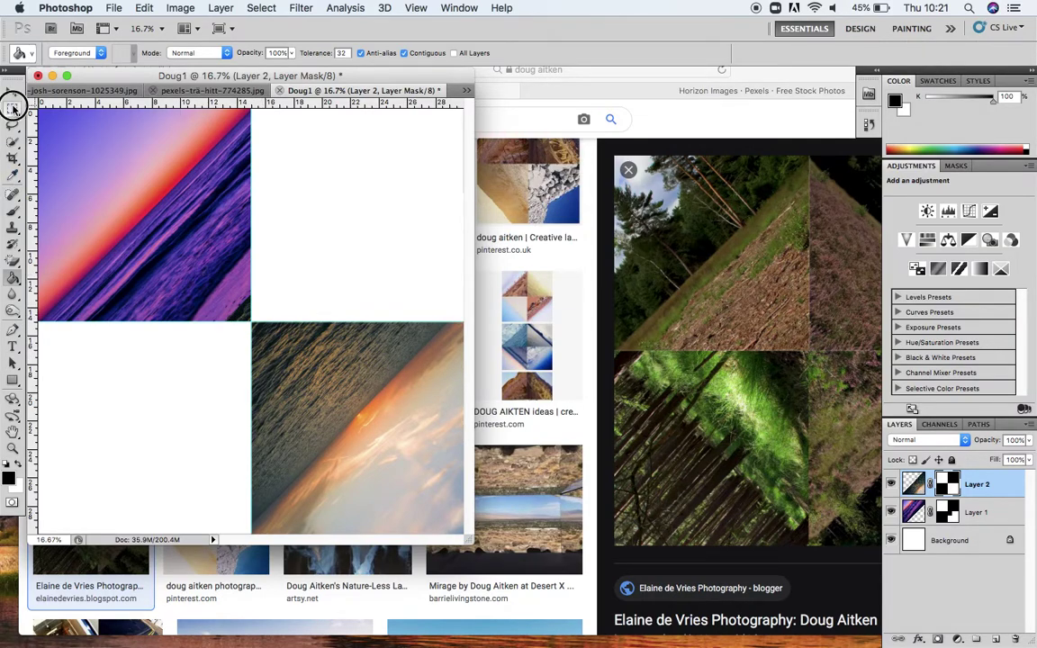
{"action": "left_click_drag", "start_coordinate": [194, 274], "coordinate": [250, 321]}
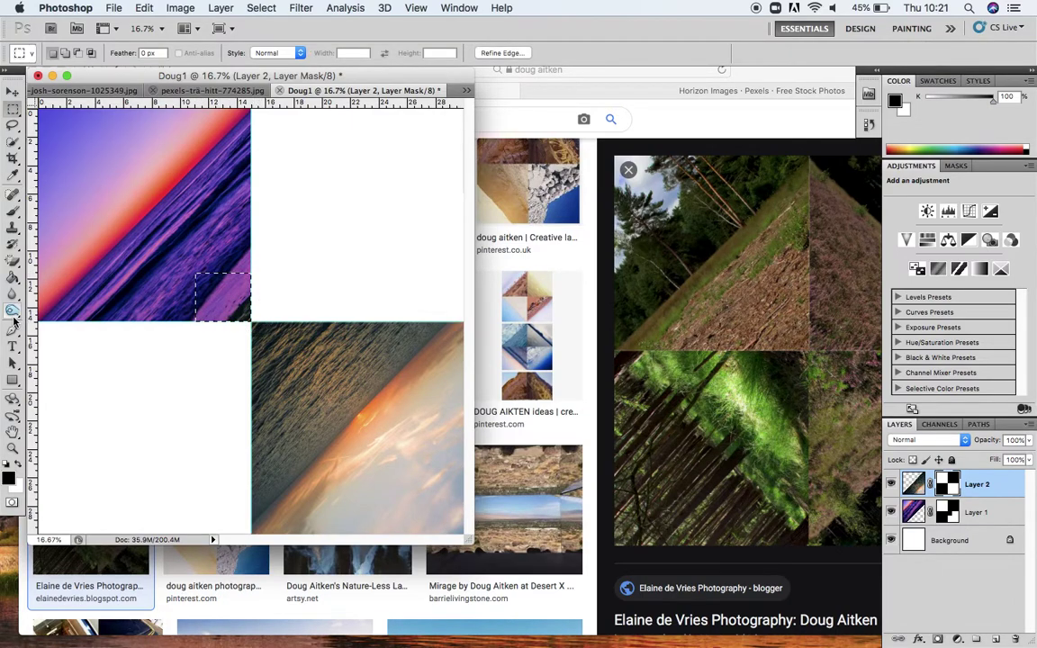
{"action": "left_click", "coordinate": [12, 275]}
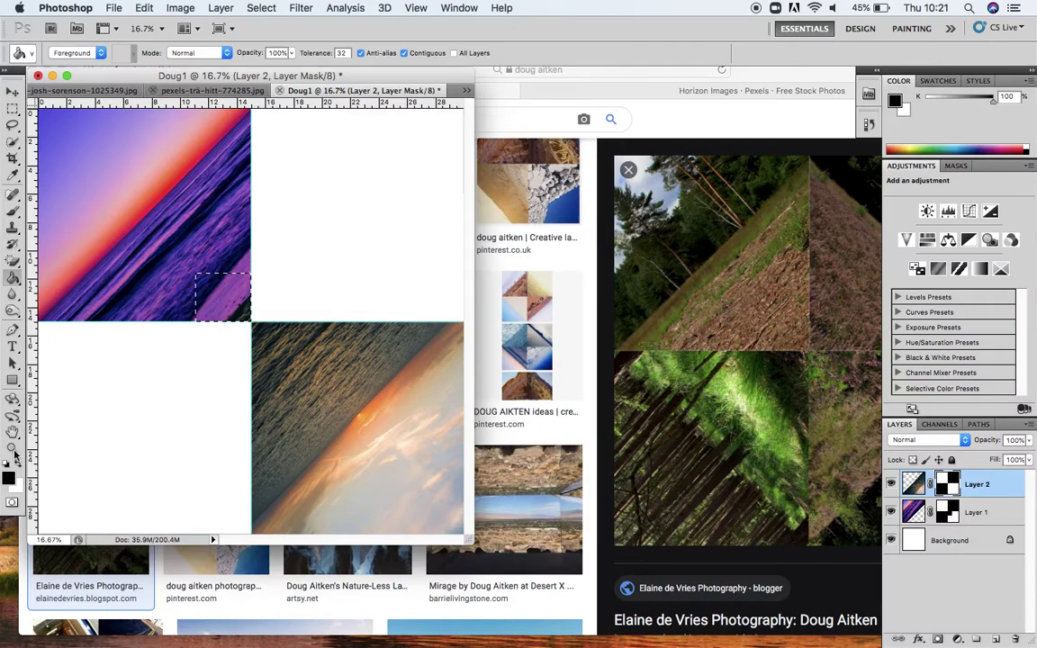
{"action": "left_click", "coordinate": [239, 305]}
{"action": "left_click", "coordinate": [220, 290]}
{"action": "key", "text": "super+d"}
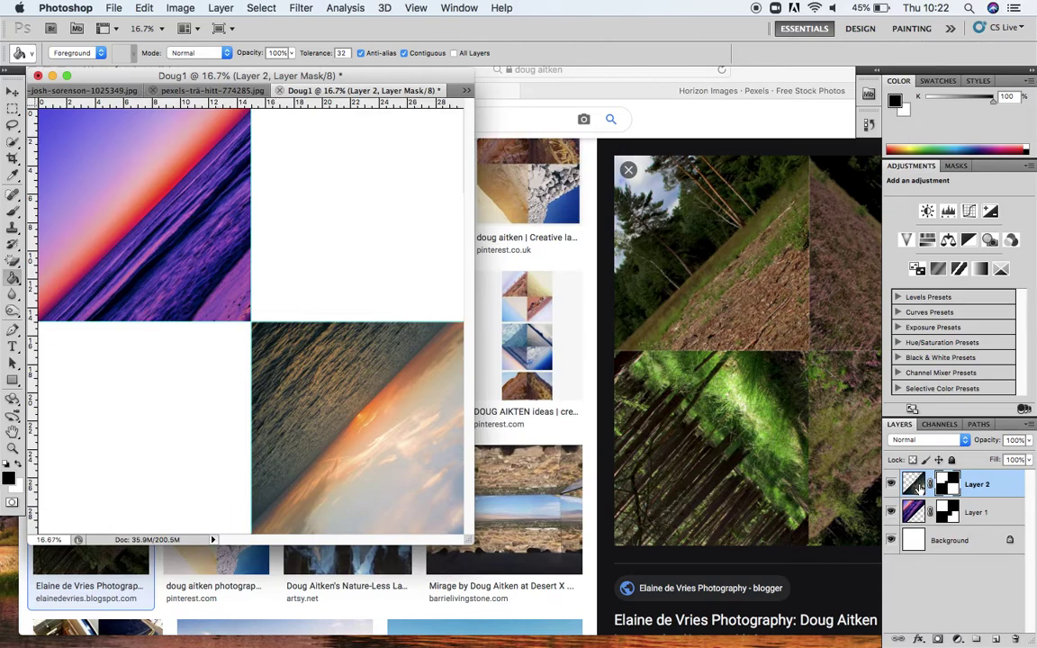
Step: Target the ocean sunset layer's image instead of its mask, and toggle Layer 1's visibility off and on to check the quadrants
{"action": "left_click", "coordinate": [914, 485]}
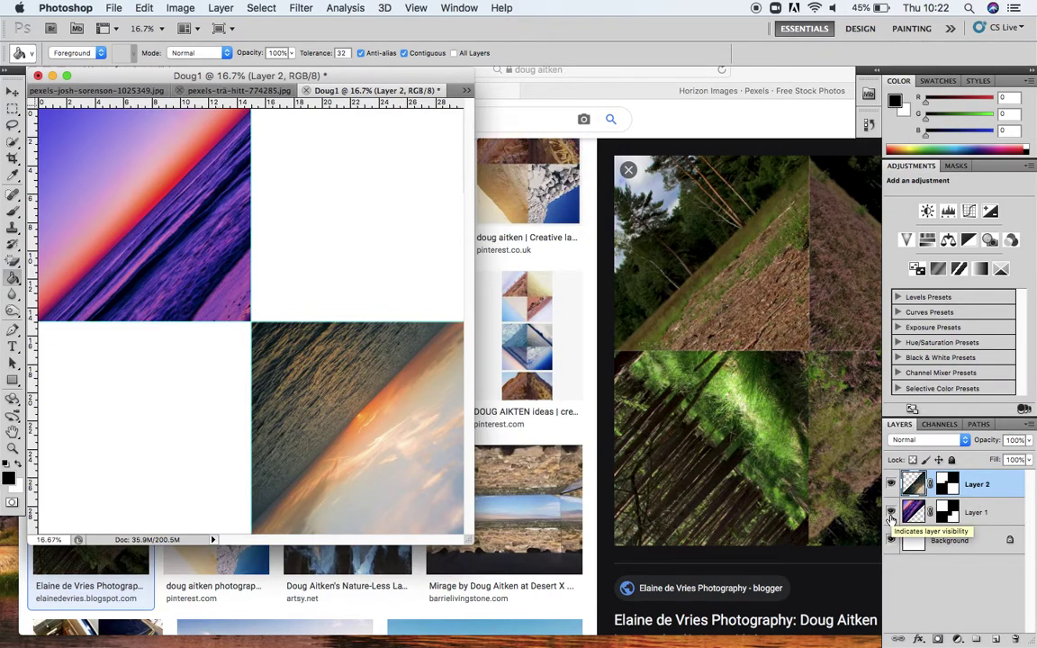
{"action": "left_click", "coordinate": [892, 512]}
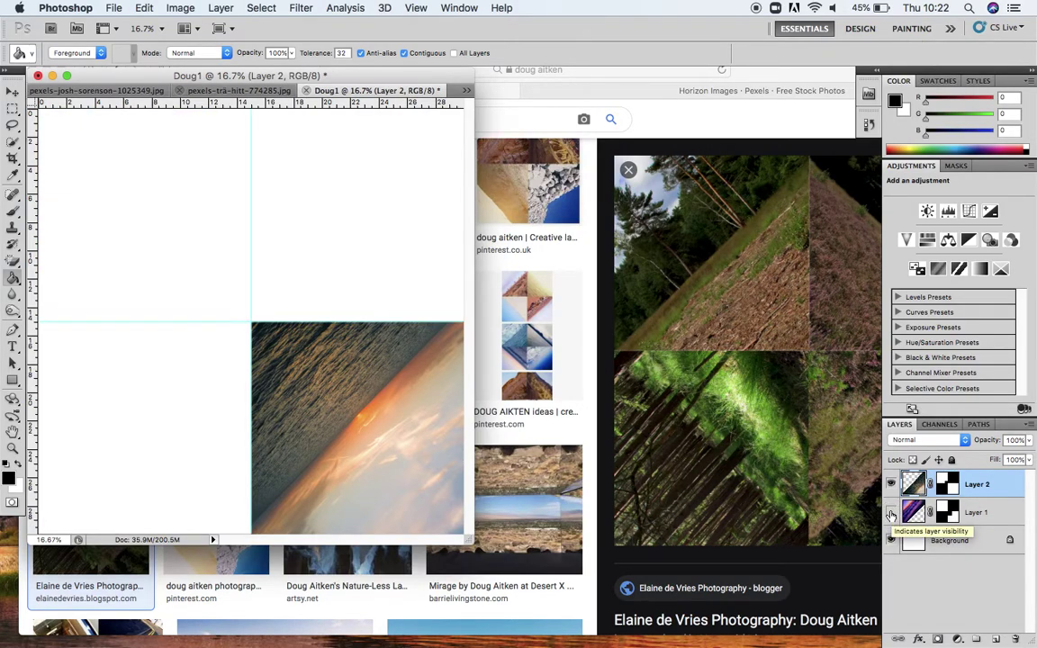
{"action": "left_click", "coordinate": [892, 512]}
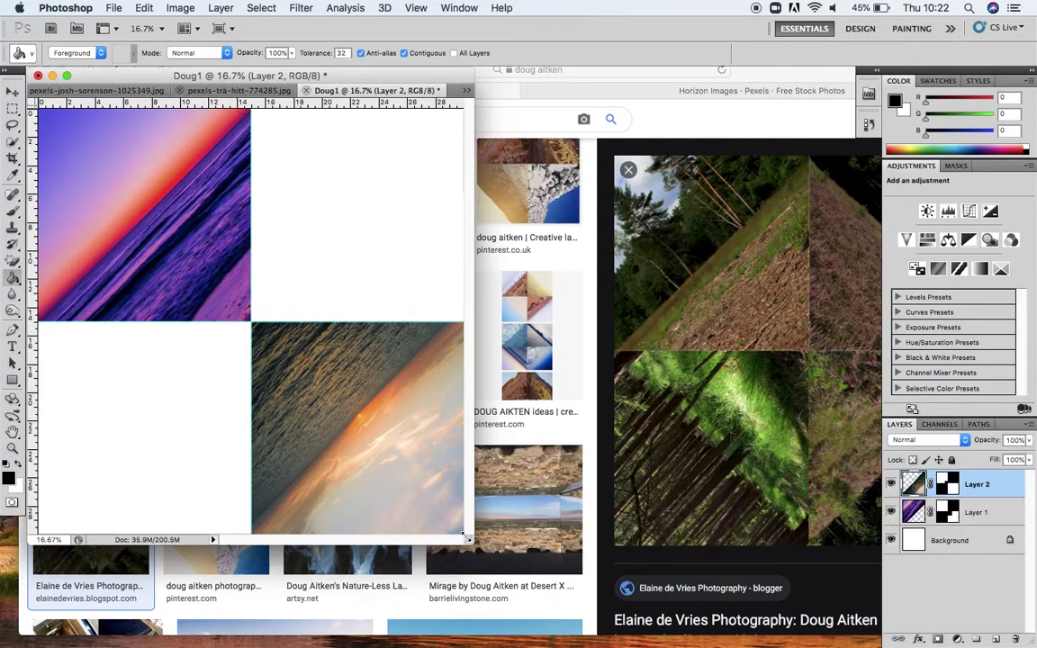
Step: Copy the blue sea photo pexels-splash-of-rain-7321.jpg into the Doug1 document as a new layer
{"action": "left_click_drag", "start_coordinate": [466, 538], "coordinate": [730, 605]}
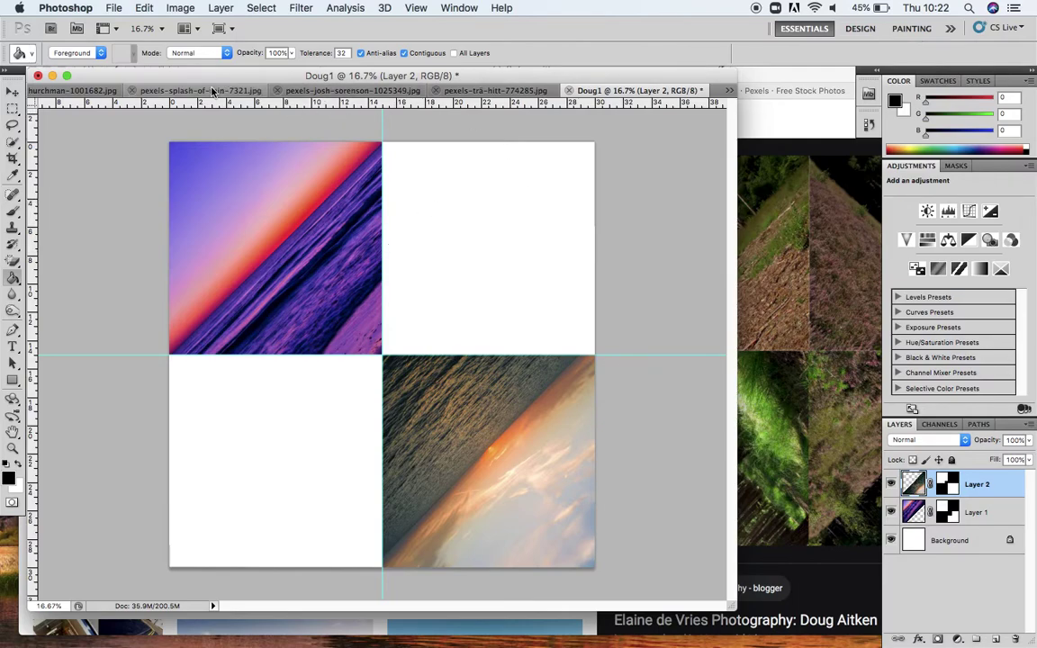
{"action": "left_click", "coordinate": [210, 91]}
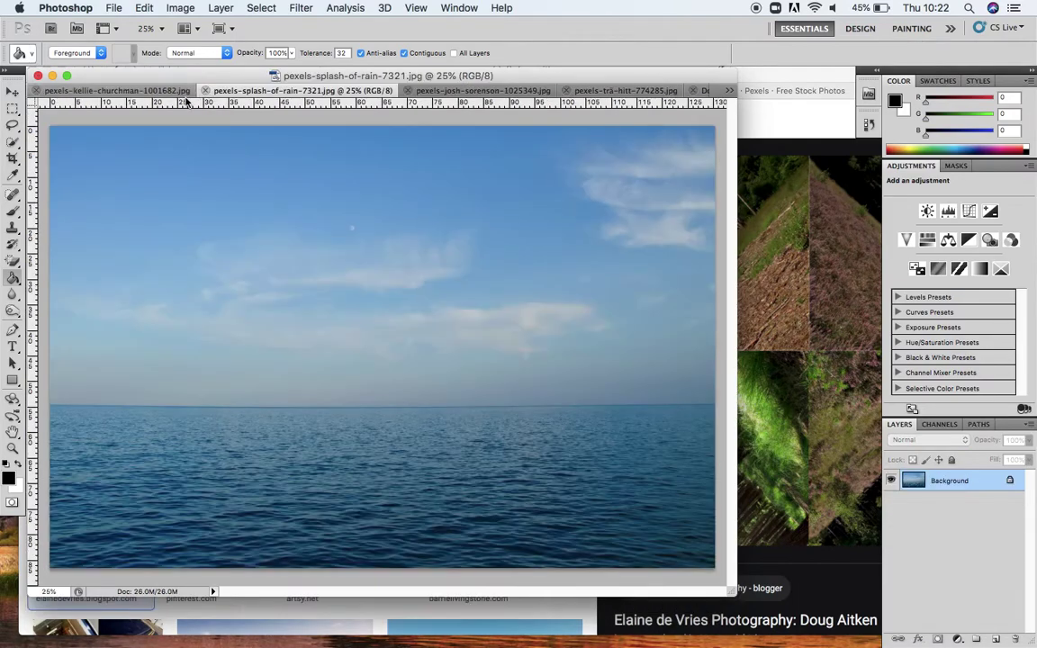
{"action": "left_click", "coordinate": [11, 91]}
{"action": "left_click_drag", "start_coordinate": [691, 95], "coordinate": [406, 291]}
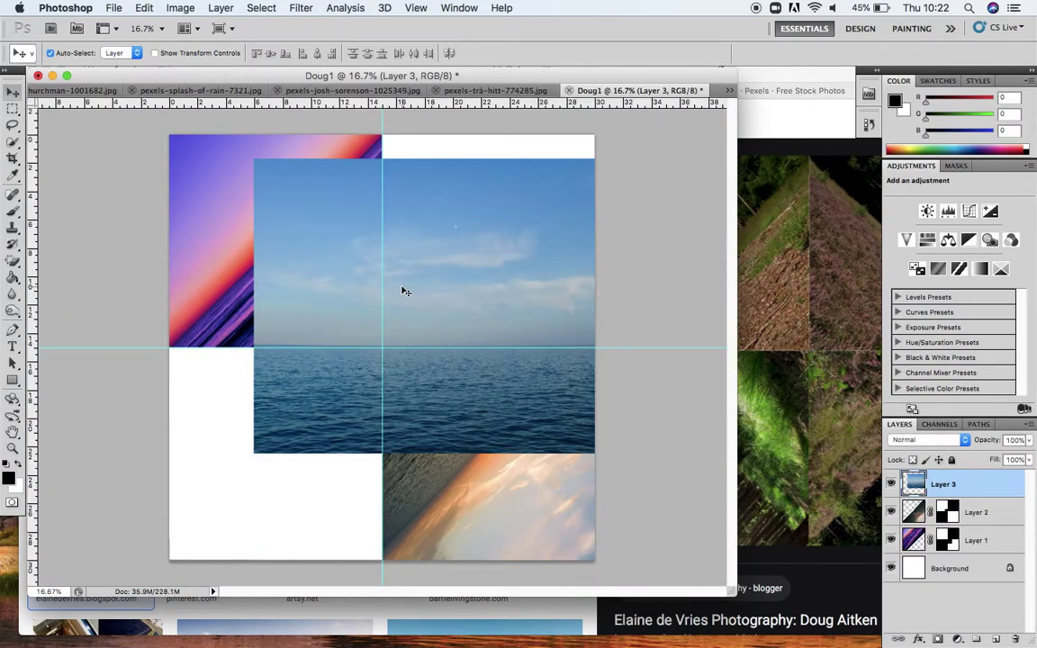
Step: Rotate the blue sea layer to about 46.9° with Free Transform and move it over the upper-right quadrant
{"action": "key", "text": "super+t"}
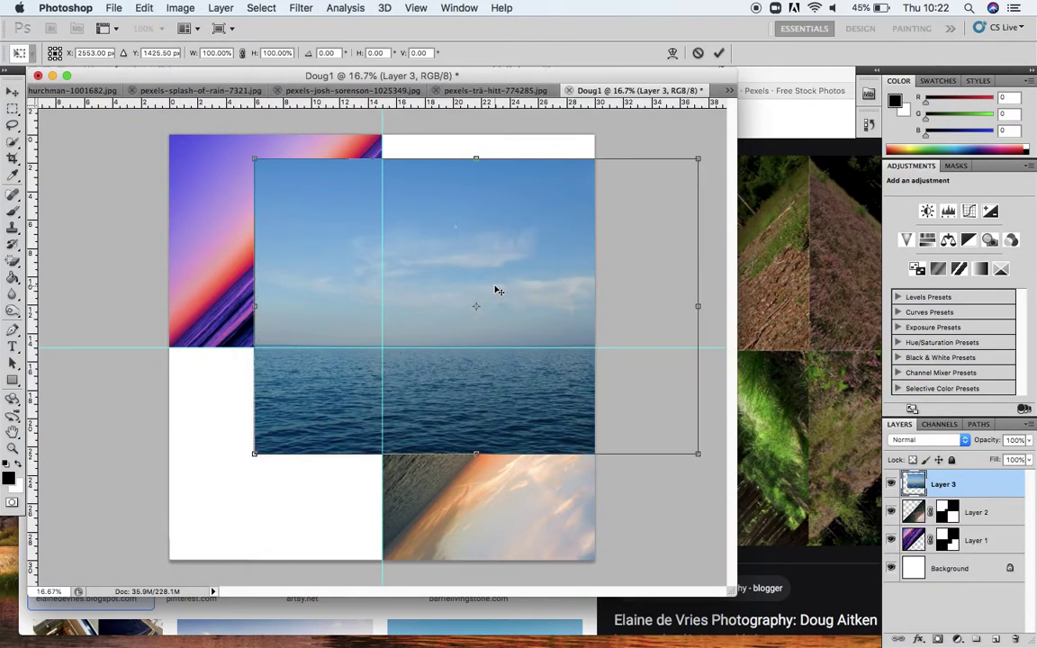
{"action": "left_click_drag", "start_coordinate": [478, 150], "coordinate": [568, 216]}
{"action": "left_click_drag", "start_coordinate": [491, 360], "coordinate": [537, 303]}
{"action": "key", "text": "super+minus"}
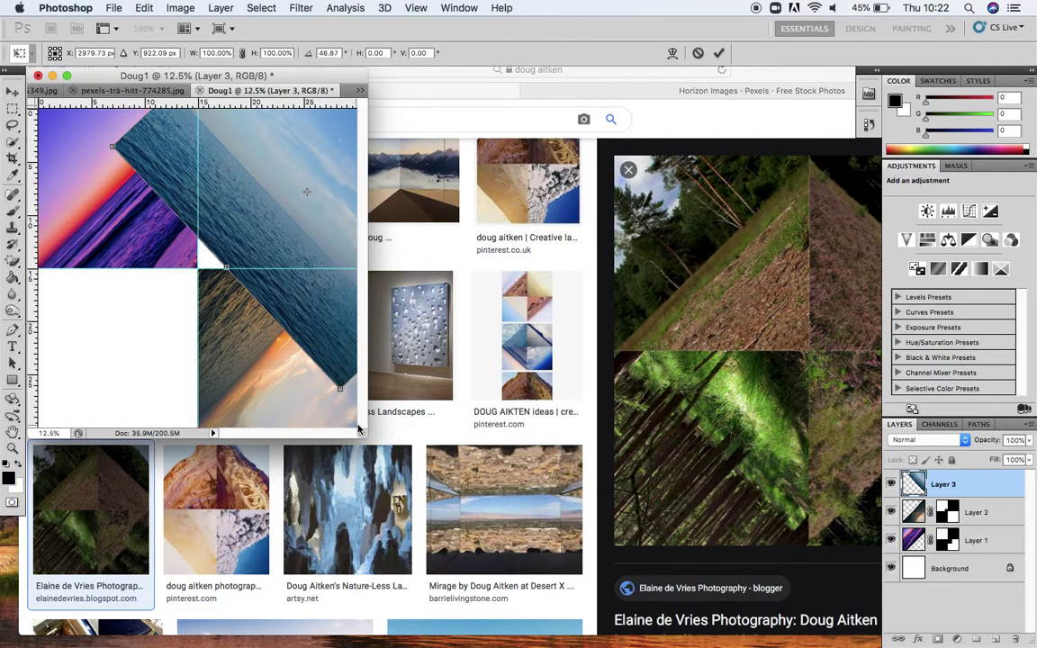
{"action": "left_click_drag", "start_coordinate": [363, 433], "coordinate": [638, 612]}
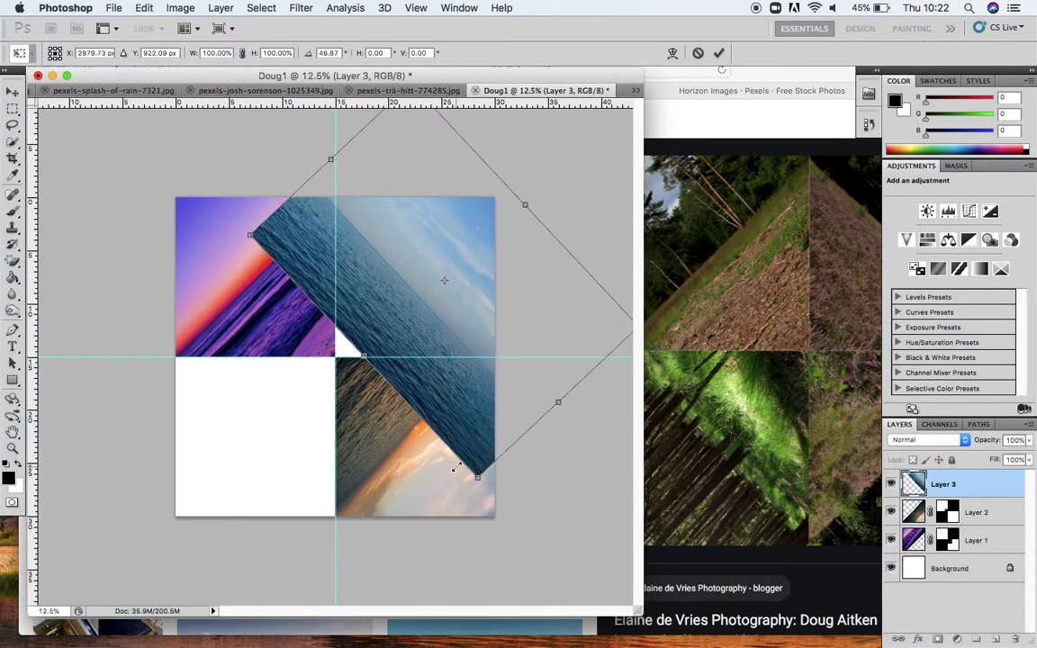
Step: Scale the blue sea layer proportionally to about 133%, reposition it over the upper-right quadrant, and apply the transform
{"action": "left_click_drag", "start_coordinate": [477, 477], "coordinate": [465, 612]}
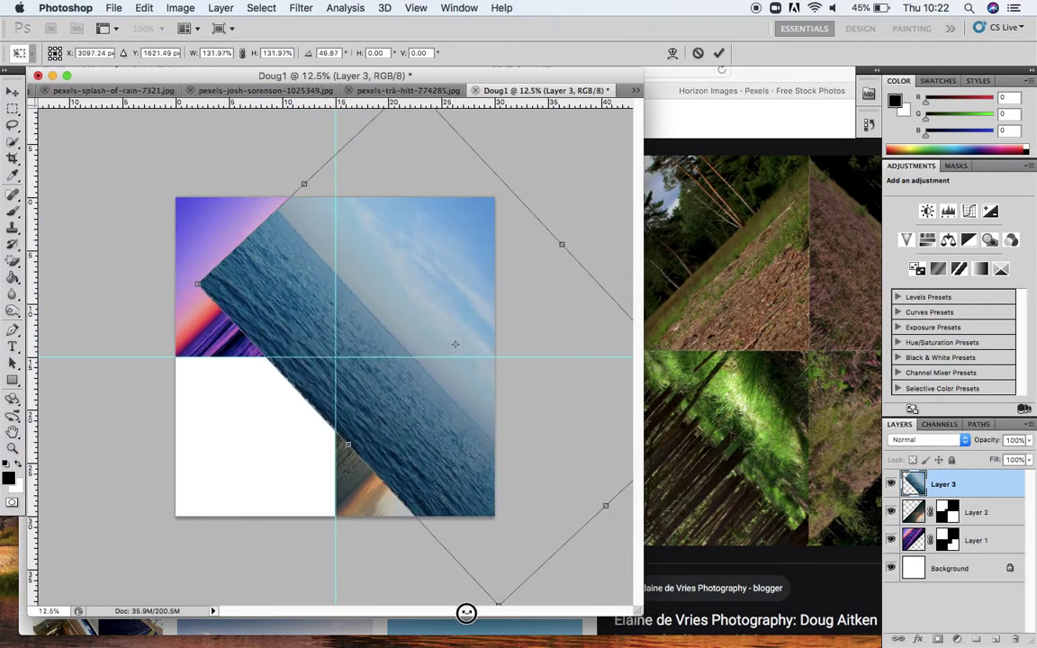
{"action": "left_click_drag", "start_coordinate": [466, 477], "coordinate": [462, 395]}
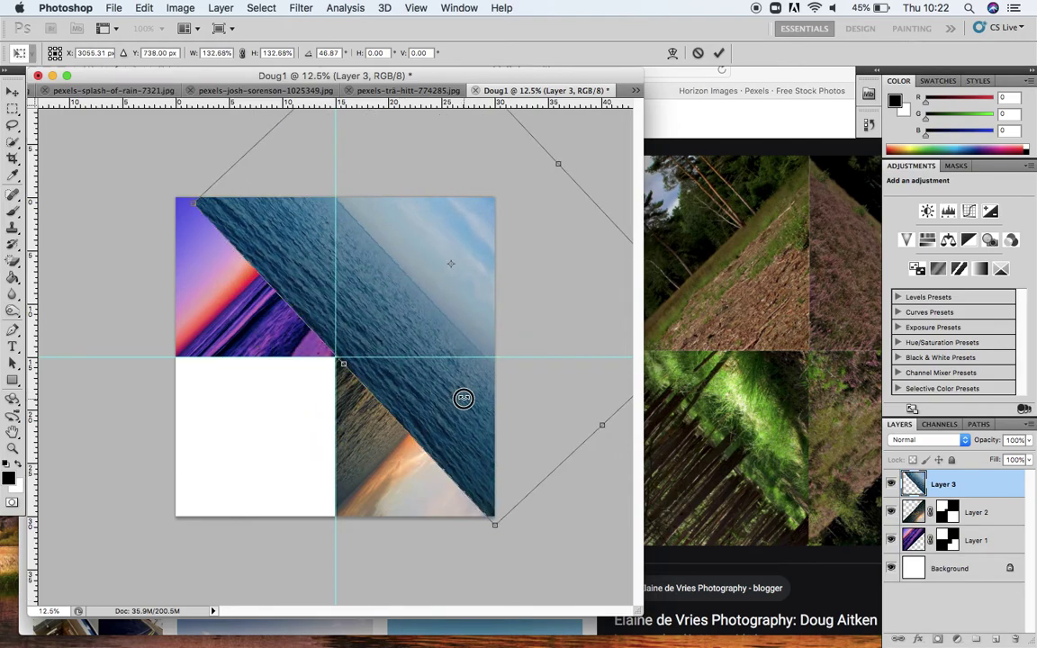
{"action": "mouse_move", "coordinate": [496, 526]}
{"action": "left_mouse_down"}
{"action": "mouse_move", "coordinate": [494, 538]}
{"action": "mouse_move", "coordinate": [494, 523]}
{"action": "left_mouse_up"}
{"action": "double_click", "coordinate": [489, 503]}
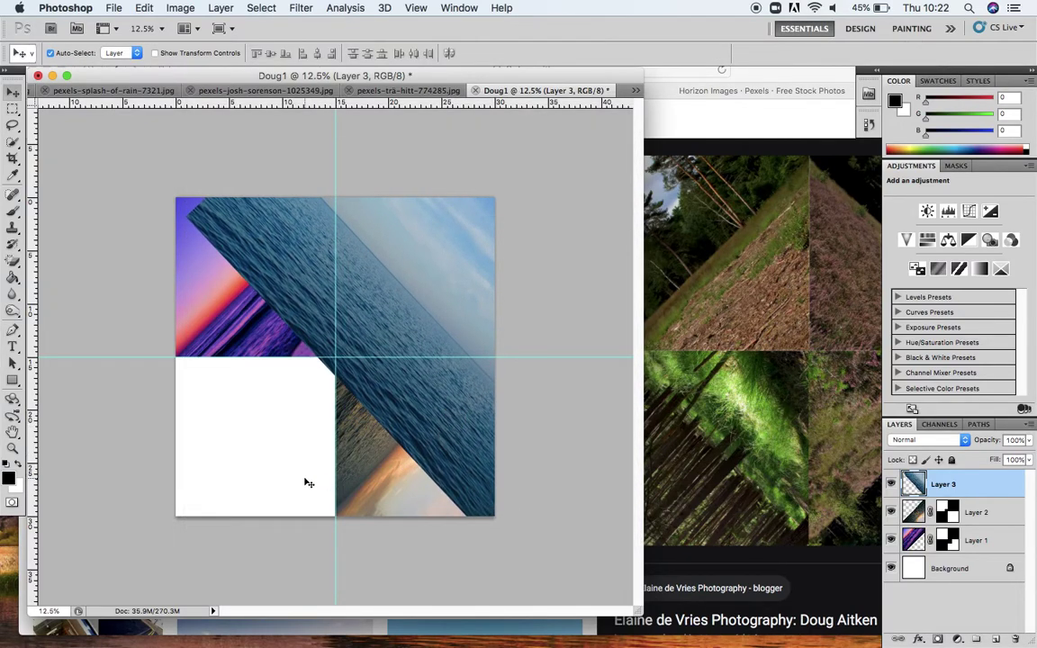
Step: Rotate the blue sea layer by about -1.6° and shift it so its horizon follows the upper-right quadrant's diagonal, applying the transform
{"action": "key", "text": "super+t"}
{"action": "left_click_drag", "start_coordinate": [176, 556], "coordinate": [172, 548]}
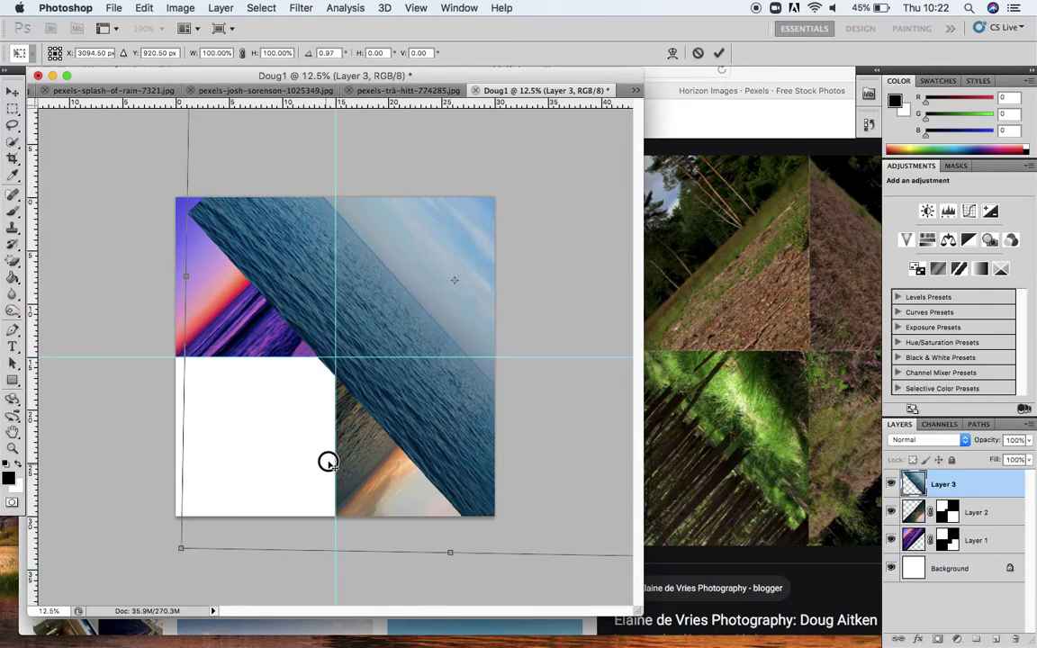
{"action": "mouse_move", "coordinate": [370, 429]}
{"action": "left_mouse_down"}
{"action": "mouse_move", "coordinate": [387, 417]}
{"action": "mouse_move", "coordinate": [377, 420]}
{"action": "left_mouse_up"}
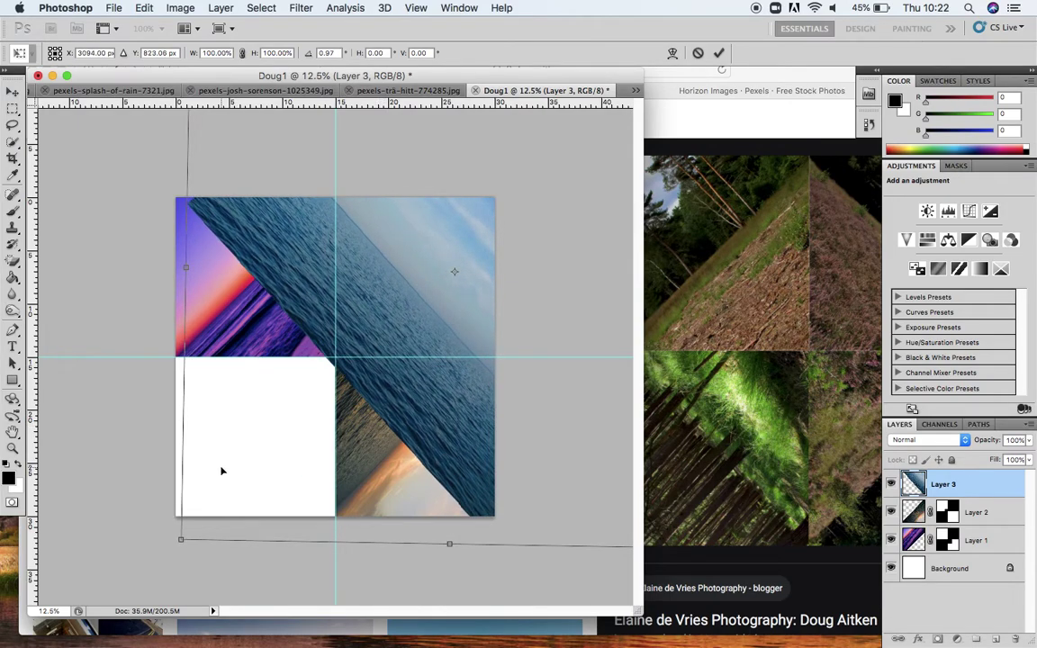
{"action": "mouse_move", "coordinate": [169, 548]}
{"action": "left_mouse_down"}
{"action": "mouse_move", "coordinate": [198, 569]}
{"action": "mouse_move", "coordinate": [188, 558]}
{"action": "left_mouse_up"}
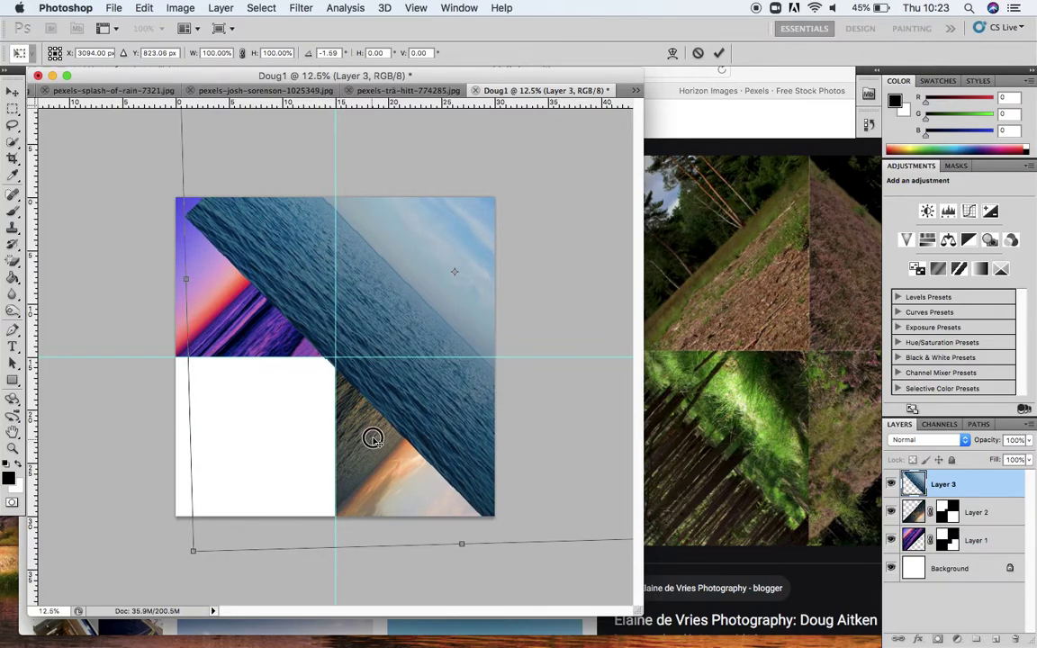
{"action": "left_click_drag", "start_coordinate": [371, 441], "coordinate": [377, 435]}
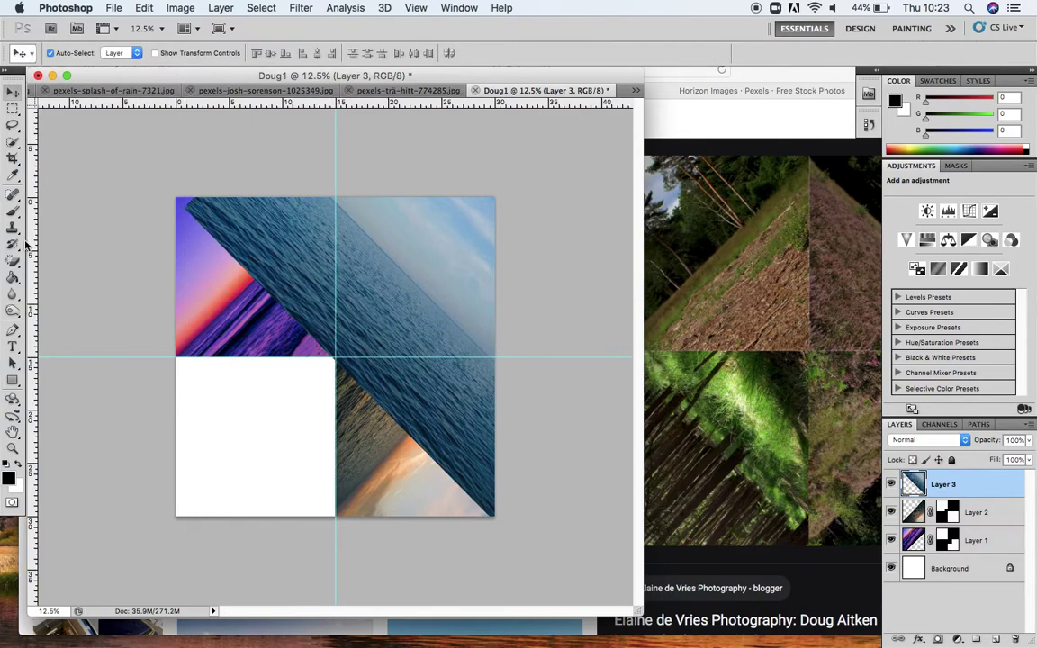
Step: Add a layer mask to the blue sea layer, fill the mask's upper-left quadrant with black, and deselect
{"action": "left_click", "coordinate": [939, 639]}
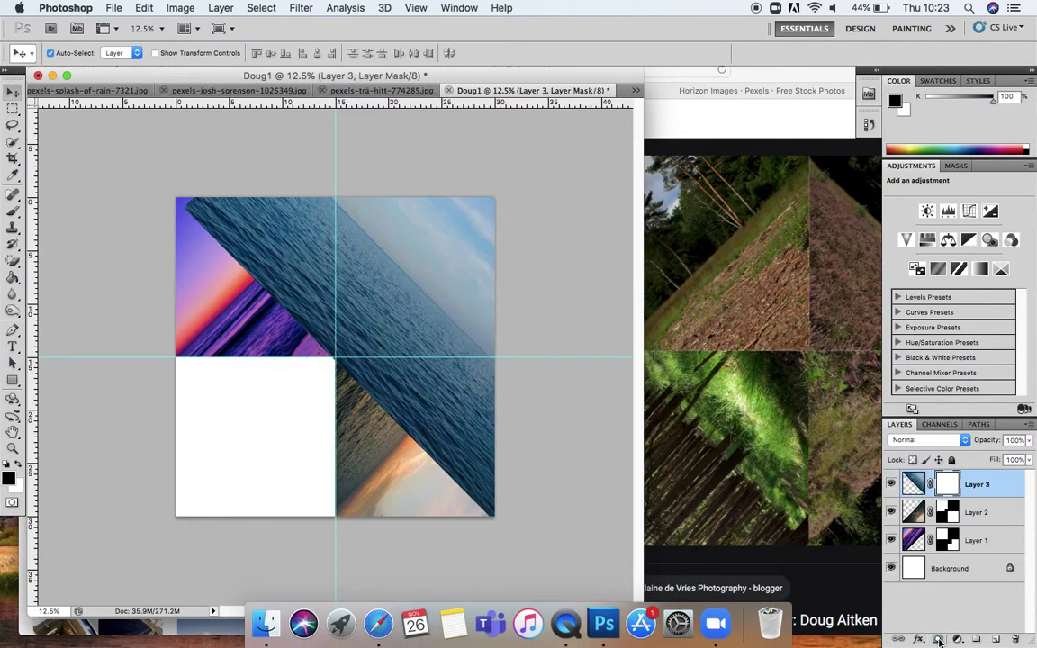
{"action": "left_click", "coordinate": [13, 108]}
{"action": "left_click_drag", "start_coordinate": [176, 198], "coordinate": [333, 361]}
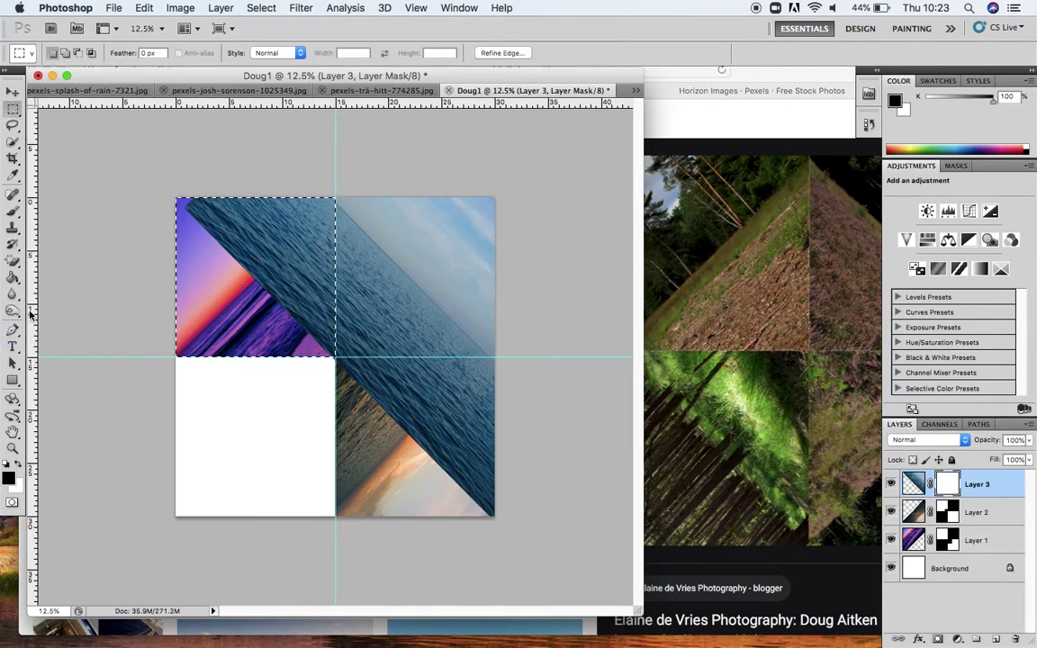
{"action": "left_click", "coordinate": [13, 277]}
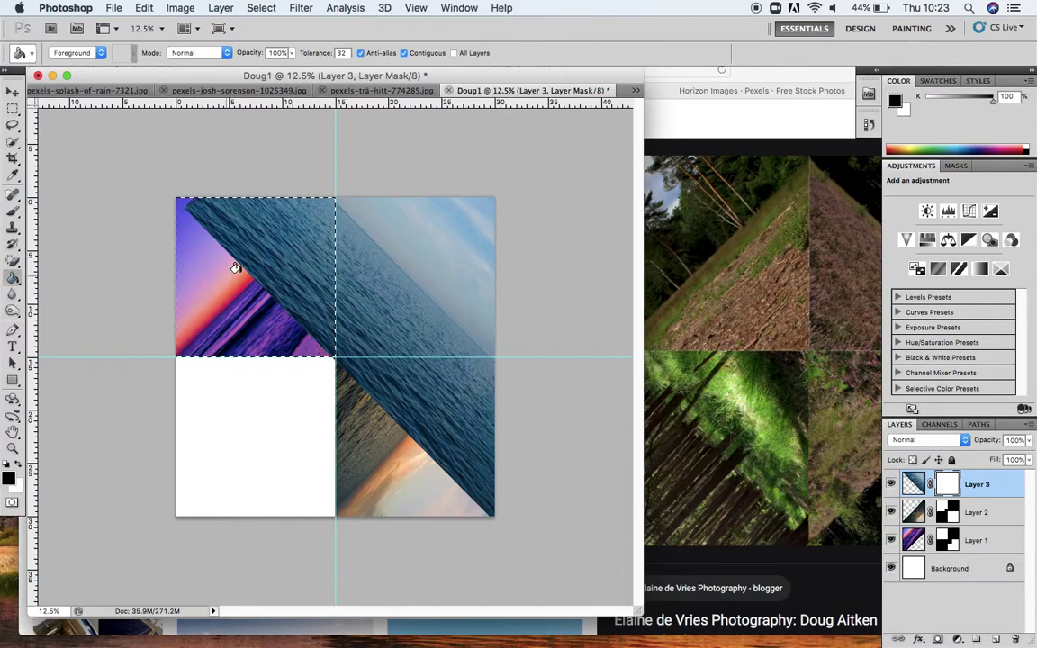
{"action": "left_click", "coordinate": [257, 284]}
{"action": "left_click", "coordinate": [13, 108]}
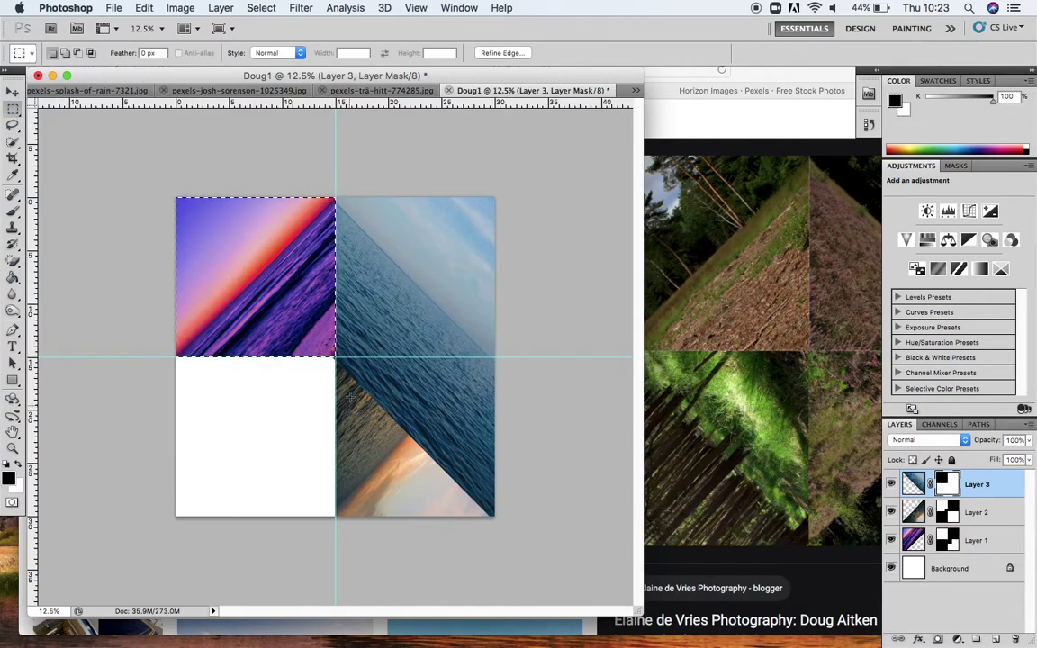
{"action": "key", "text": "super+d"}
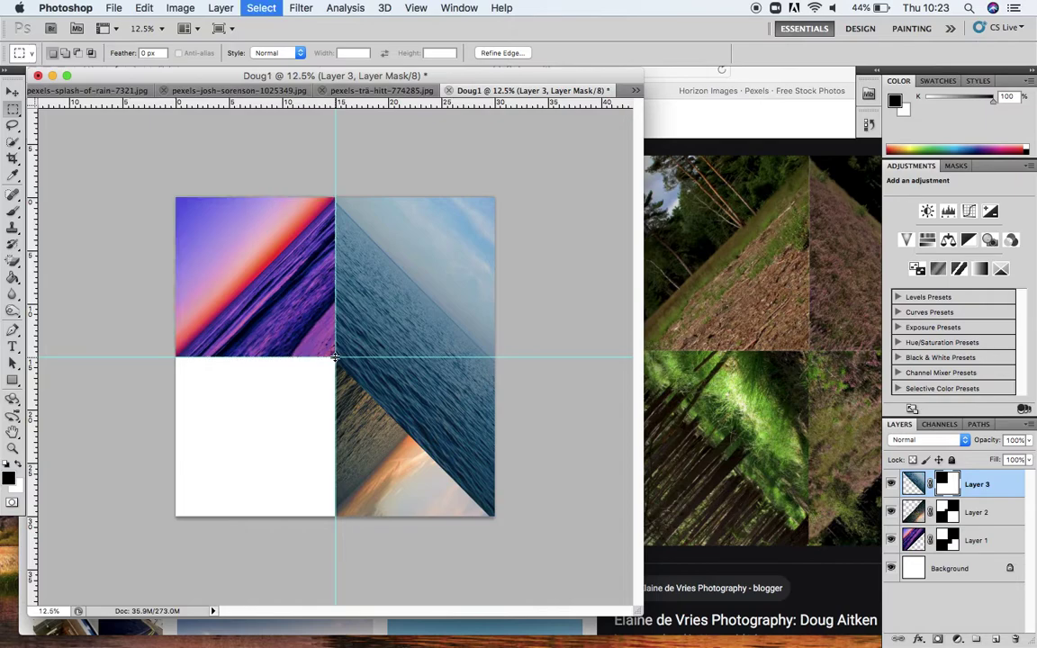
Step: Fill the lower-right quadrant of the blue sea layer's mask with black and deselect
{"action": "left_click_drag", "start_coordinate": [335, 357], "coordinate": [493, 523]}
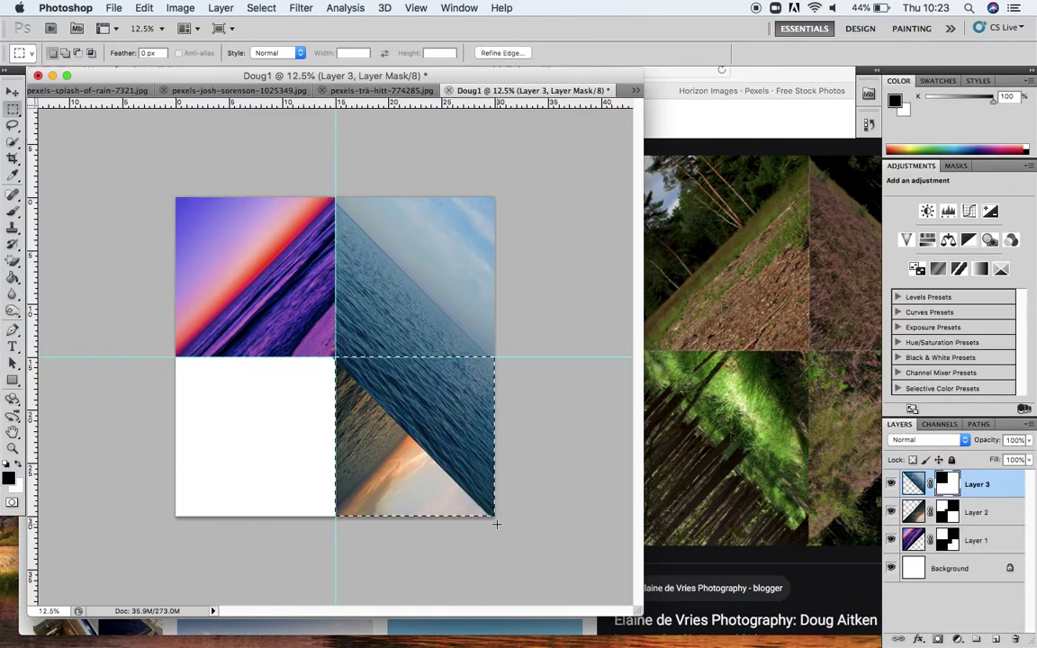
{"action": "left_click", "coordinate": [13, 277]}
{"action": "left_click", "coordinate": [381, 432]}
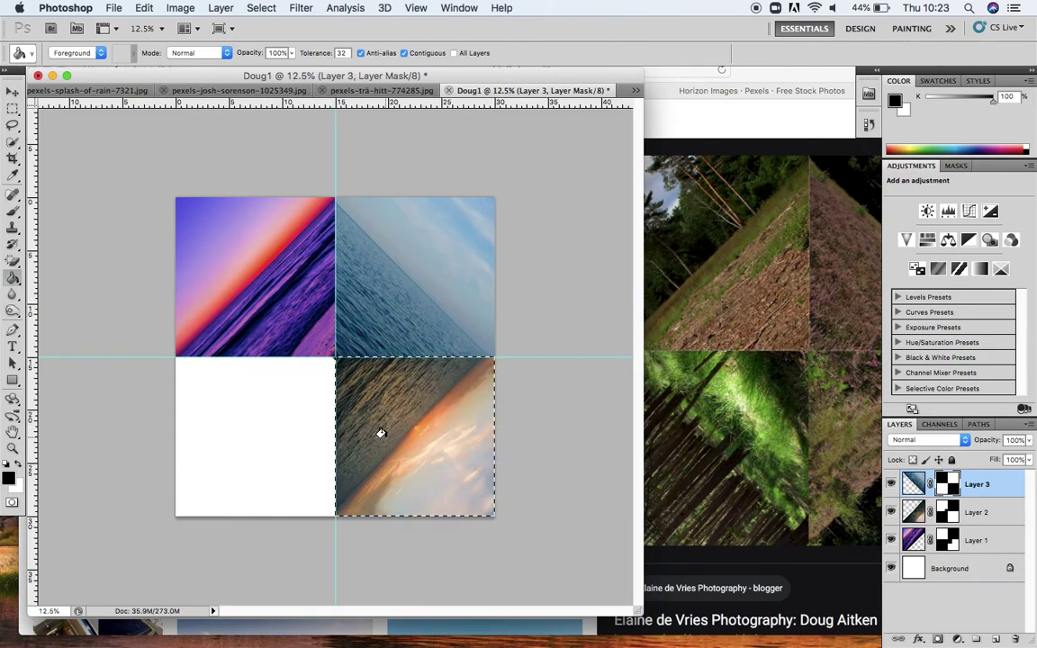
{"action": "key", "text": "super+d"}
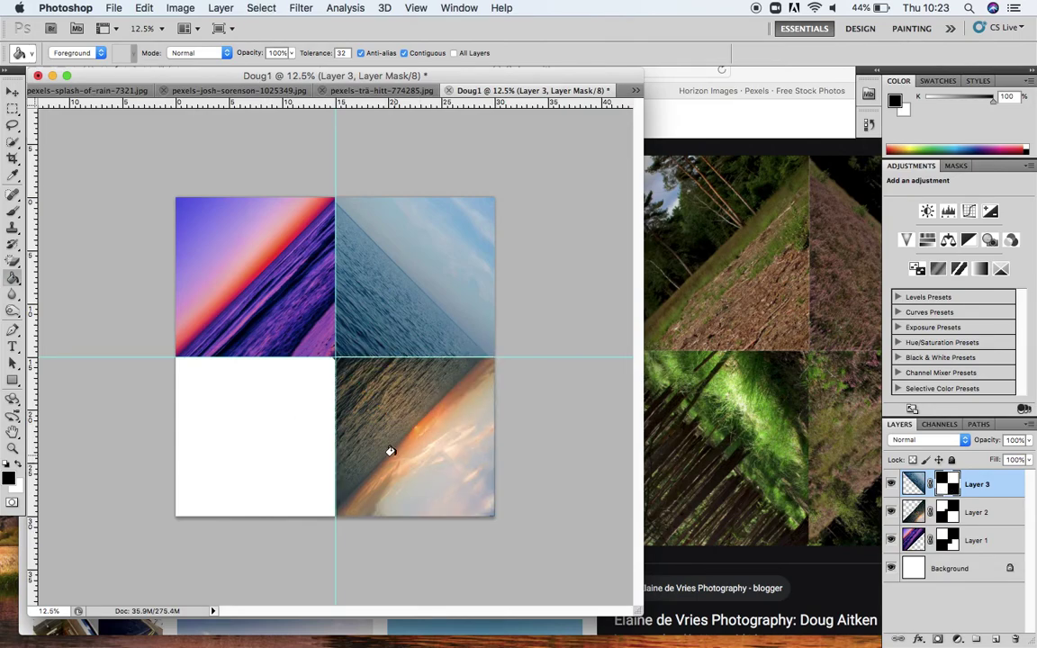
Step: Mask out the small blue sea remnant just below and left of the canvas centre by filling it with black, and deselect
{"action": "key", "text": "super+equal"}
{"action": "key", "text": "super+equal"}
{"action": "key", "text": "super+equal"}
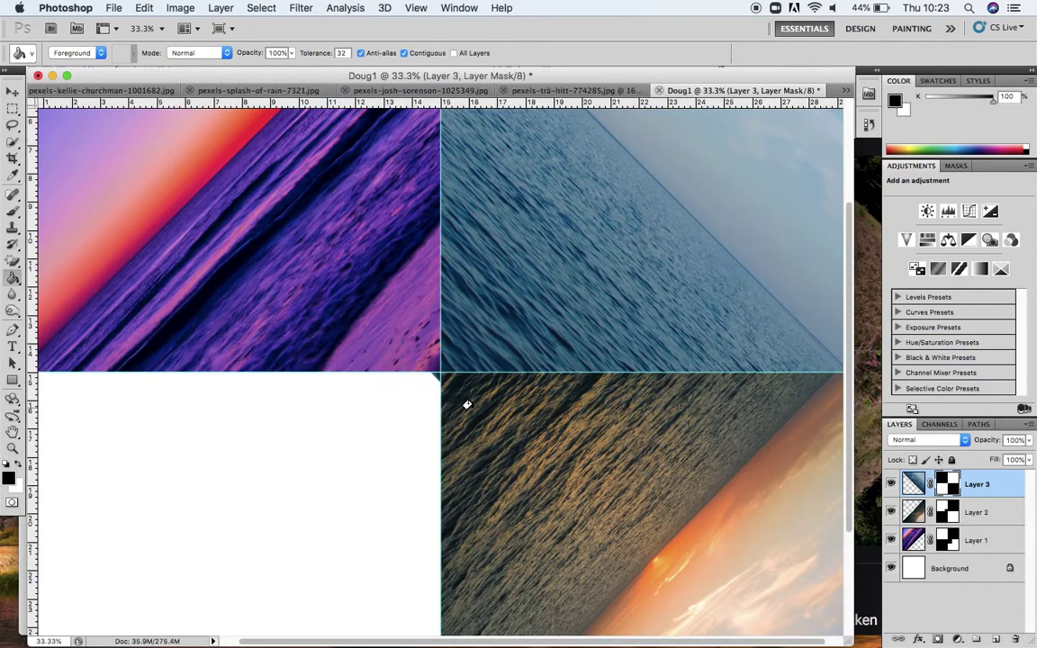
{"action": "left_click", "coordinate": [12, 108]}
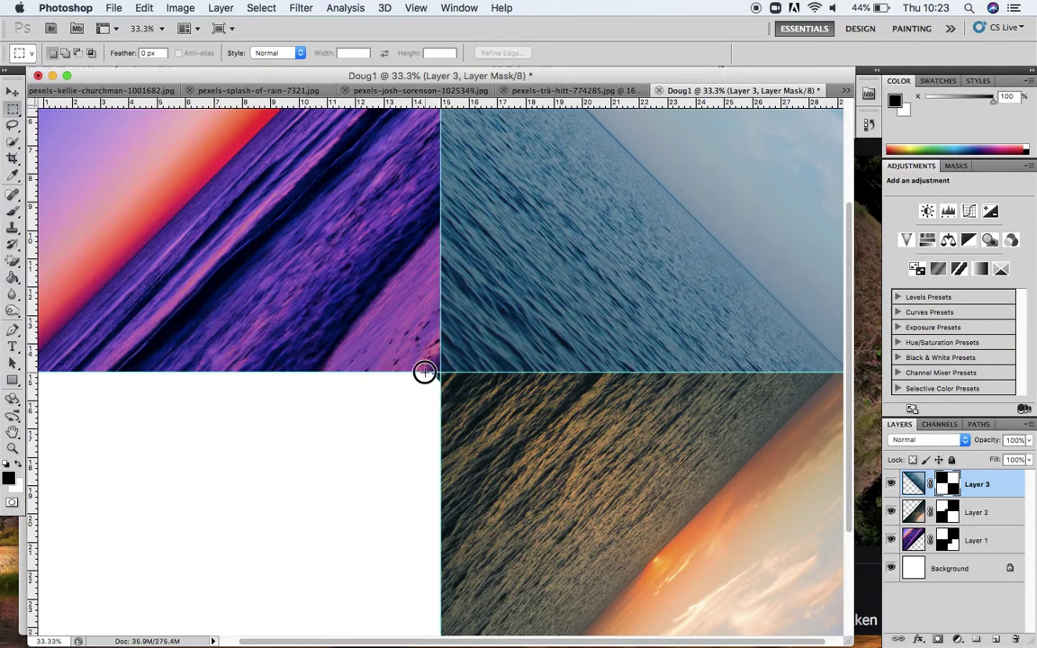
{"action": "left_click_drag", "start_coordinate": [437, 388], "coordinate": [441, 390]}
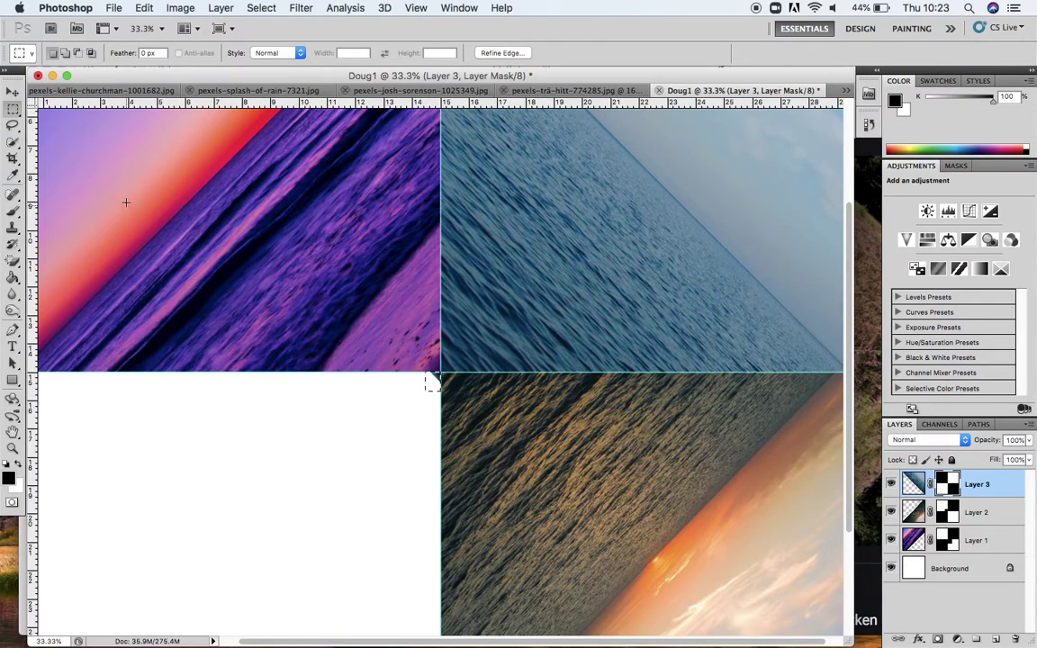
{"action": "key", "text": "g"}
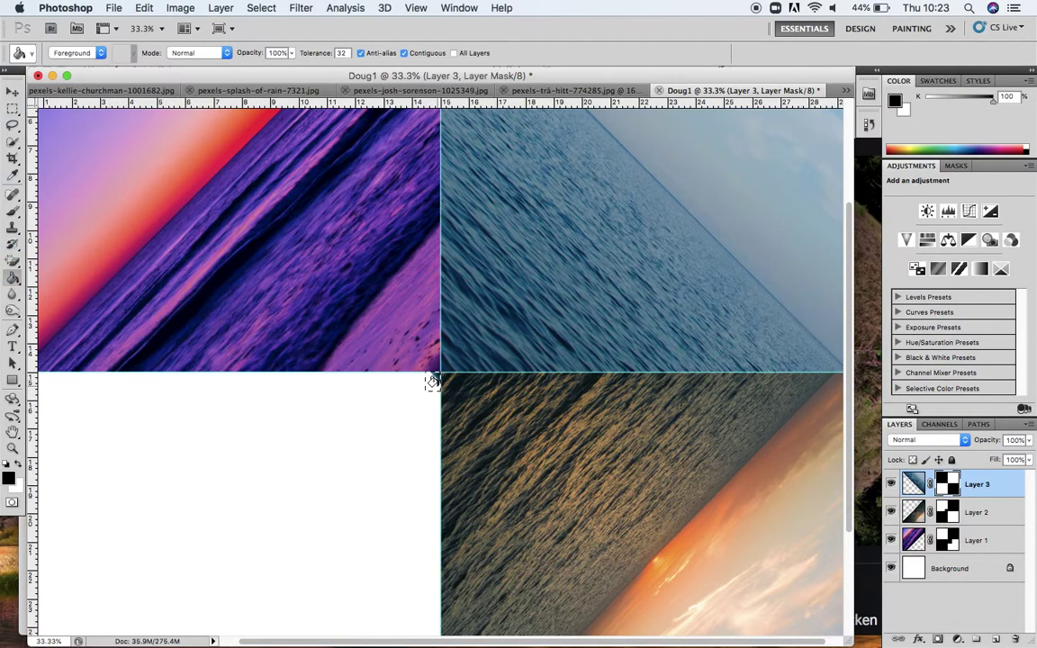
{"action": "key", "text": "super+d"}
{"action": "key", "text": "super+minus"}
{"action": "key", "text": "super+minus"}
{"action": "key", "text": "super+minus"}
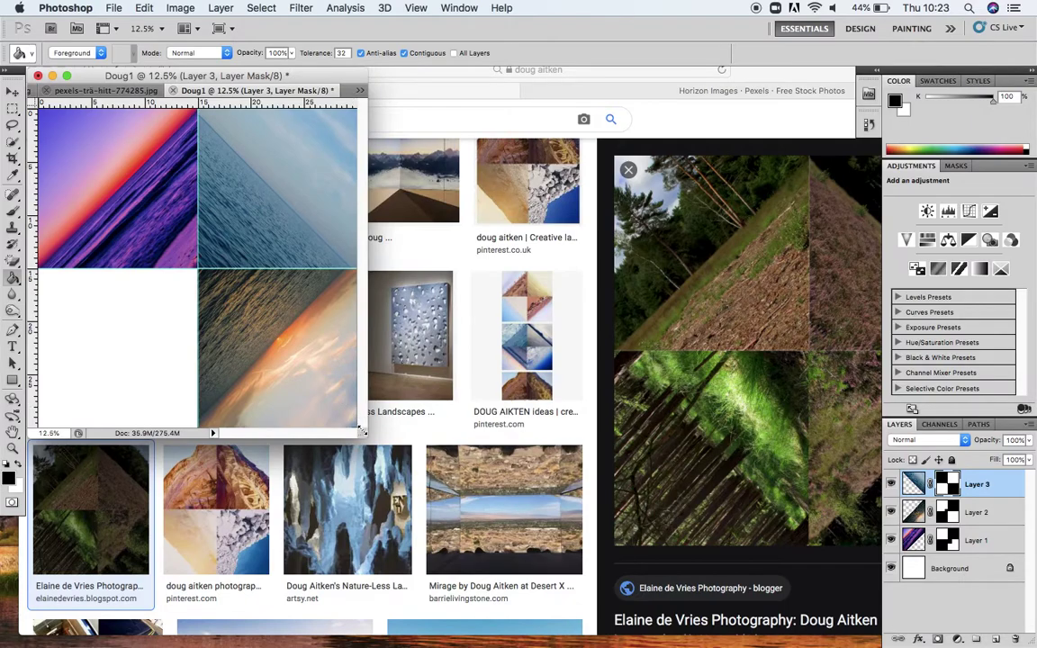
Step: Copy the teal sea photo with the pale cloudy sky into the Doug1 collage as a new layer
{"action": "left_click_drag", "start_coordinate": [361, 432], "coordinate": [577, 547]}
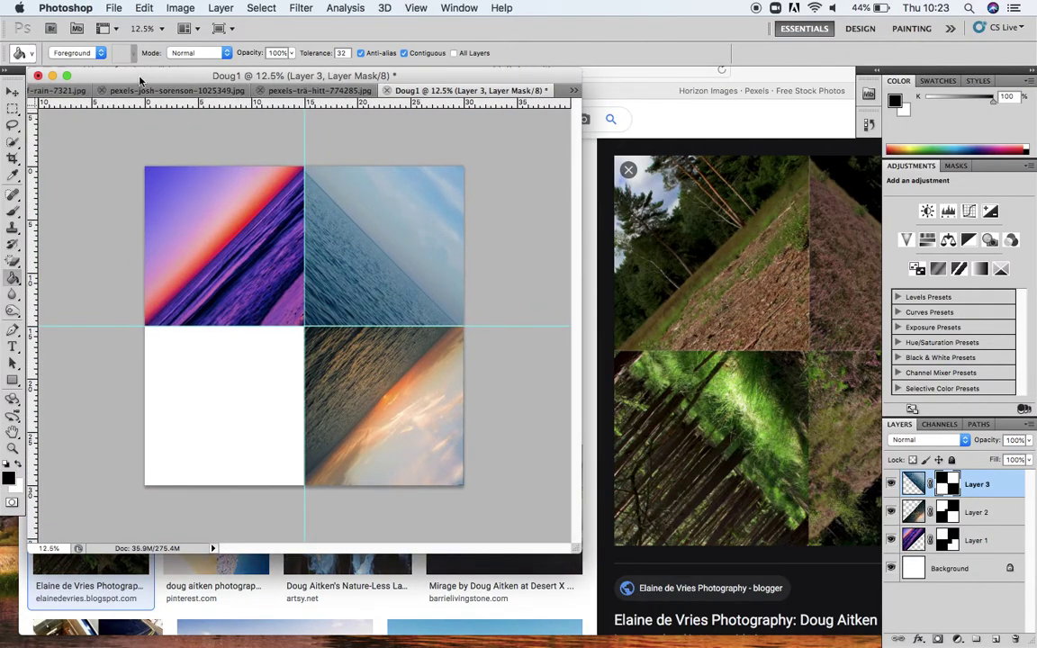
{"action": "left_click_drag", "start_coordinate": [578, 547], "coordinate": [860, 560]}
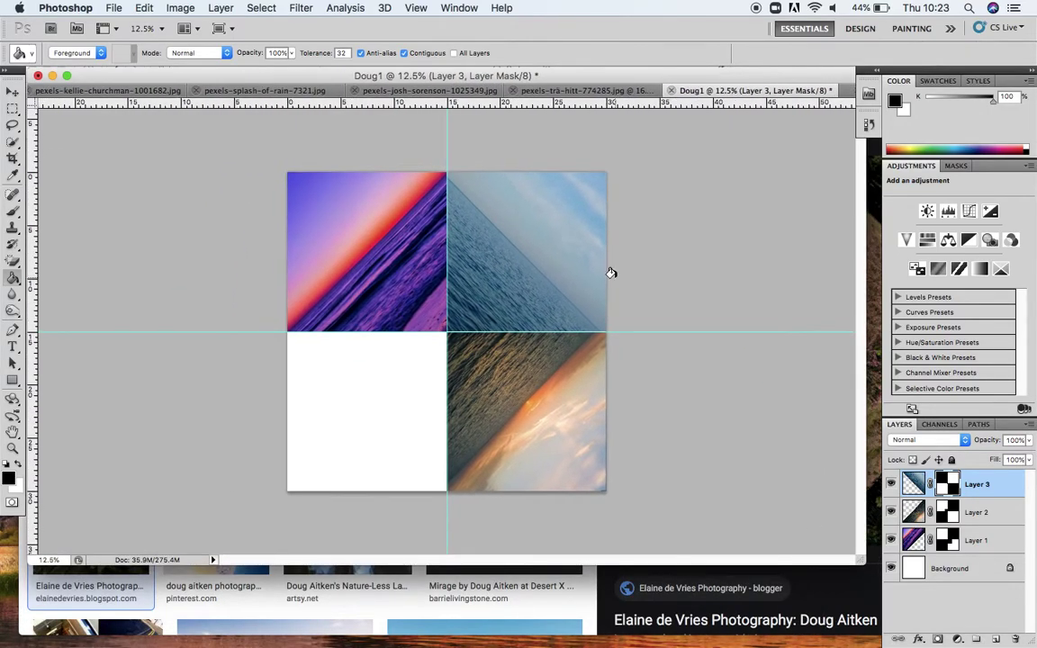
{"action": "left_click", "coordinate": [111, 92]}
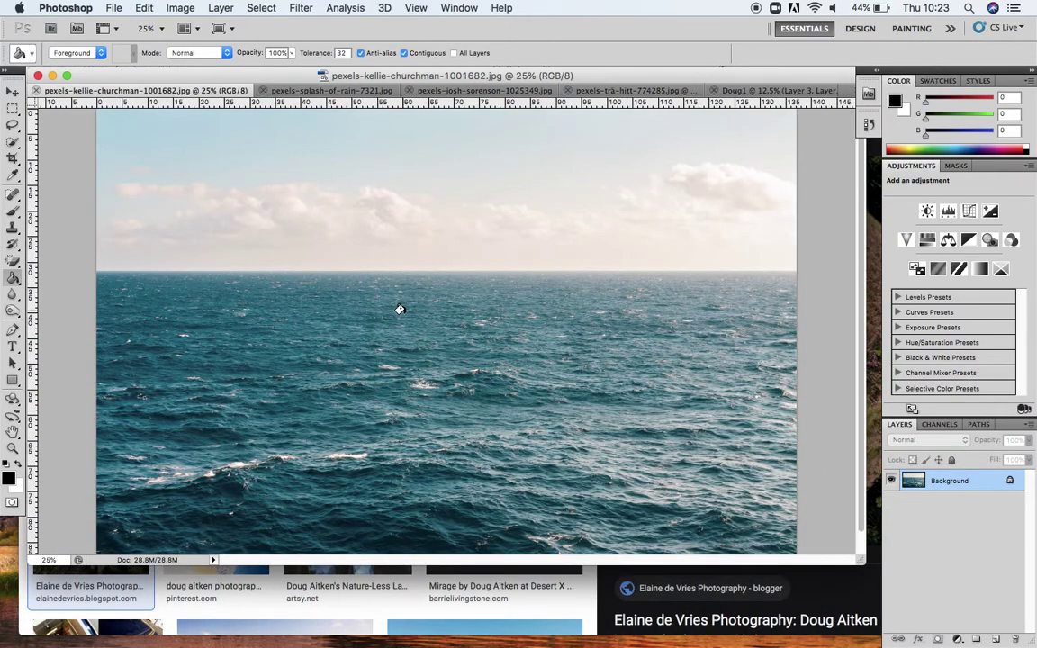
{"action": "left_click", "coordinate": [13, 91]}
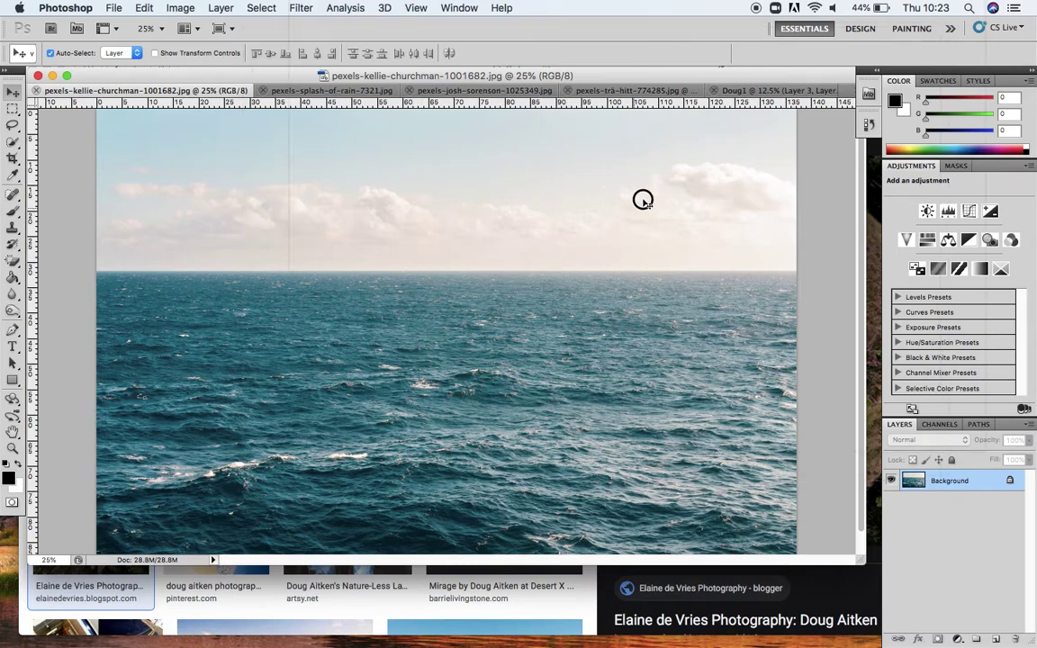
{"action": "left_click_drag", "start_coordinate": [728, 108], "coordinate": [412, 342]}
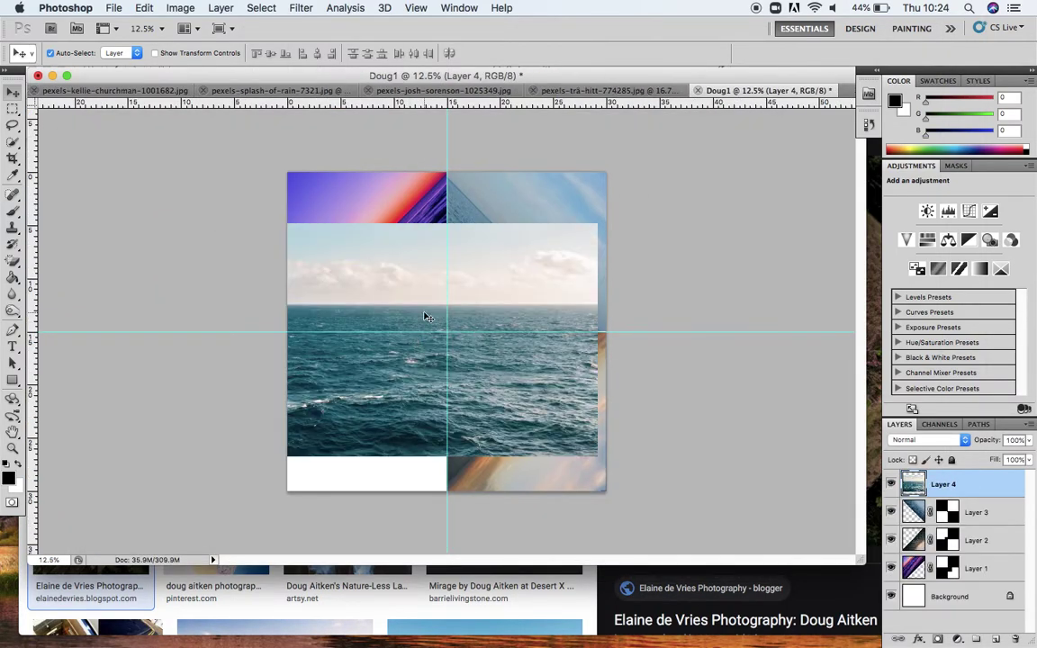
Step: Rotate the teal sea layer to about -135.7° with Free Transform and move it over the lower-left quadrant
{"action": "key", "text": "super+t"}
{"action": "left_click_drag", "start_coordinate": [430, 186], "coordinate": [296, 474]}
{"action": "left_click_drag", "start_coordinate": [467, 364], "coordinate": [423, 412]}
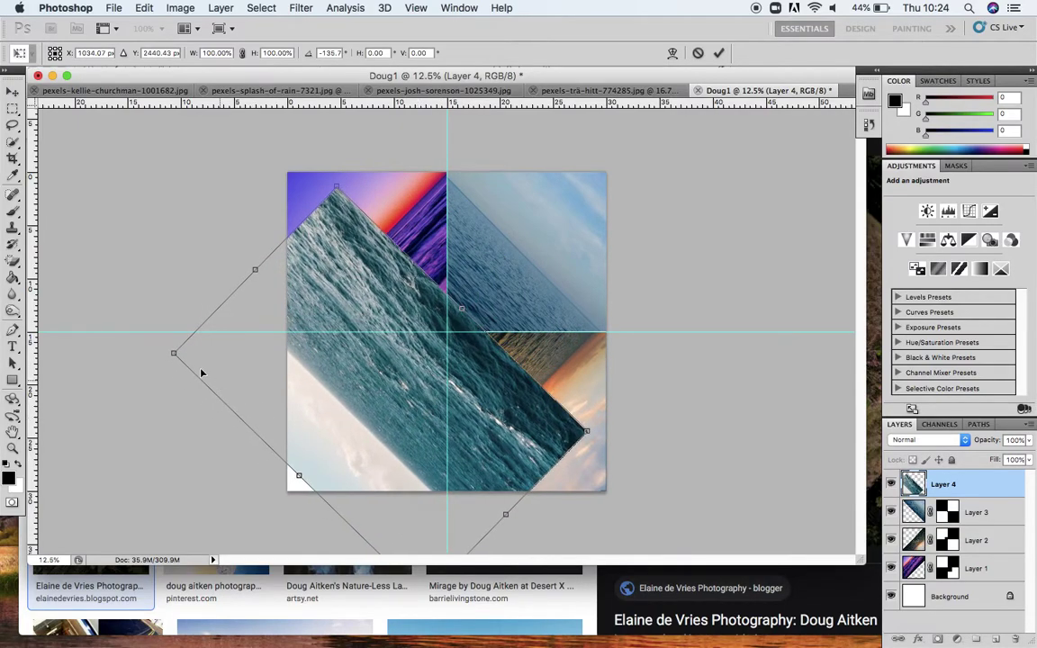
Step: Scale the teal sea layer proportionally to about 151%, align its horizon with the lower-left quadrant's diagonal, and apply the transform
{"action": "left_click_drag", "start_coordinate": [174, 354], "coordinate": [130, 340]}
{"action": "left_click_drag", "start_coordinate": [277, 318], "coordinate": [333, 337]}
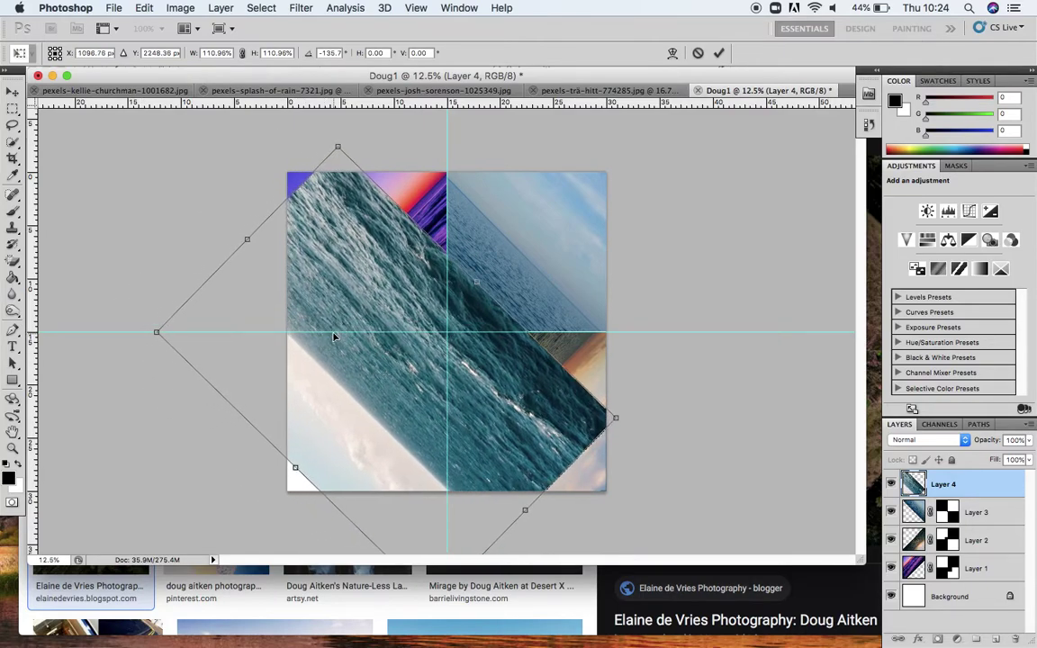
{"action": "left_click_drag", "start_coordinate": [157, 334], "coordinate": [64, 313]}
{"action": "left_click_drag", "start_coordinate": [284, 380], "coordinate": [330, 373]}
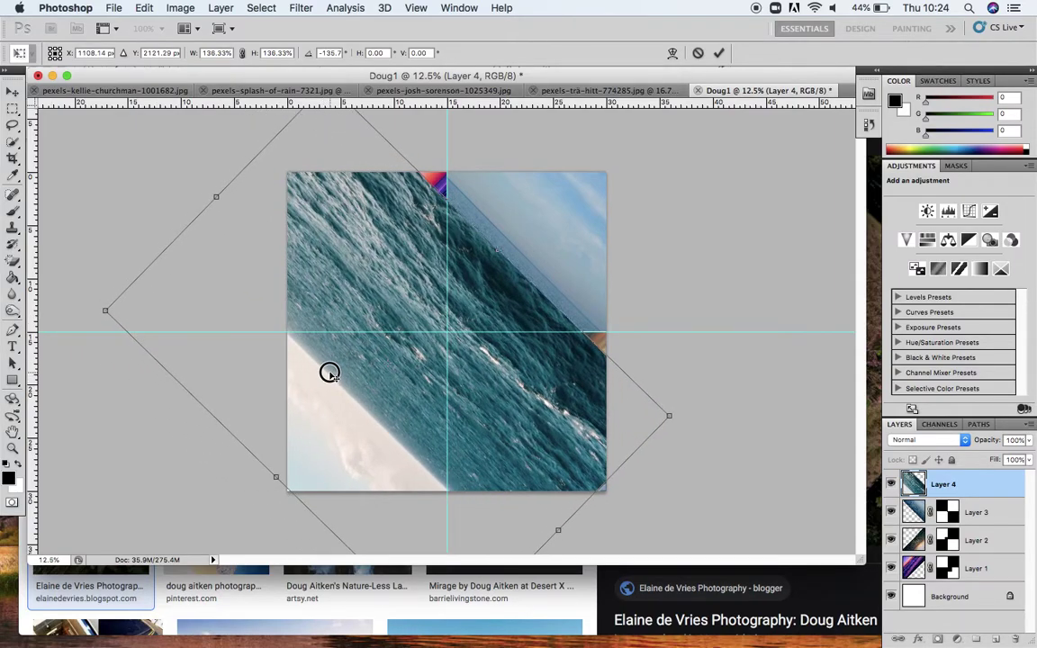
{"action": "left_click_drag", "start_coordinate": [104, 313], "coordinate": [60, 296]}
{"action": "left_click_drag", "start_coordinate": [266, 405], "coordinate": [296, 396]}
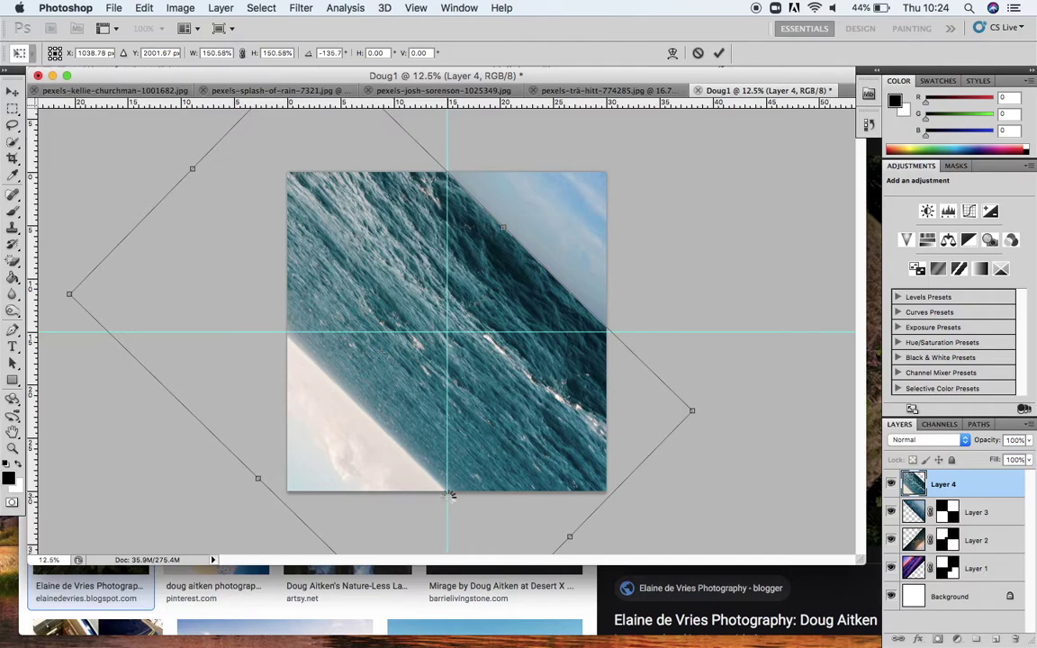
{"action": "key", "text": "Return"}
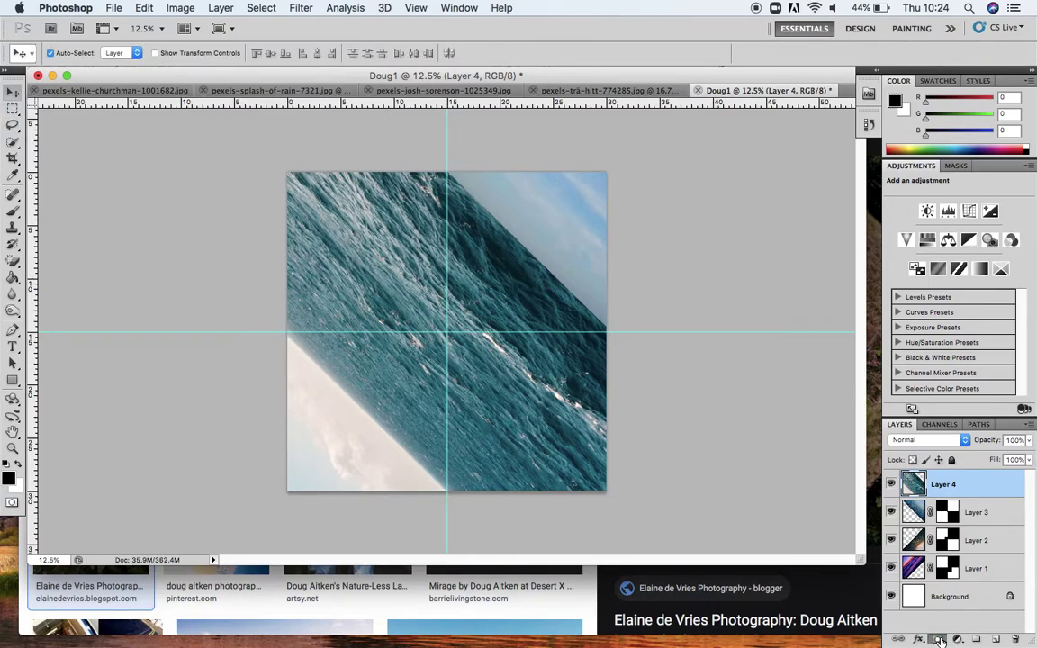
Step: Add a layer mask to the teal sea layer and fill the upper half of the canvas on it with black
{"action": "left_click", "coordinate": [939, 639]}
{"action": "left_click", "coordinate": [14, 108]}
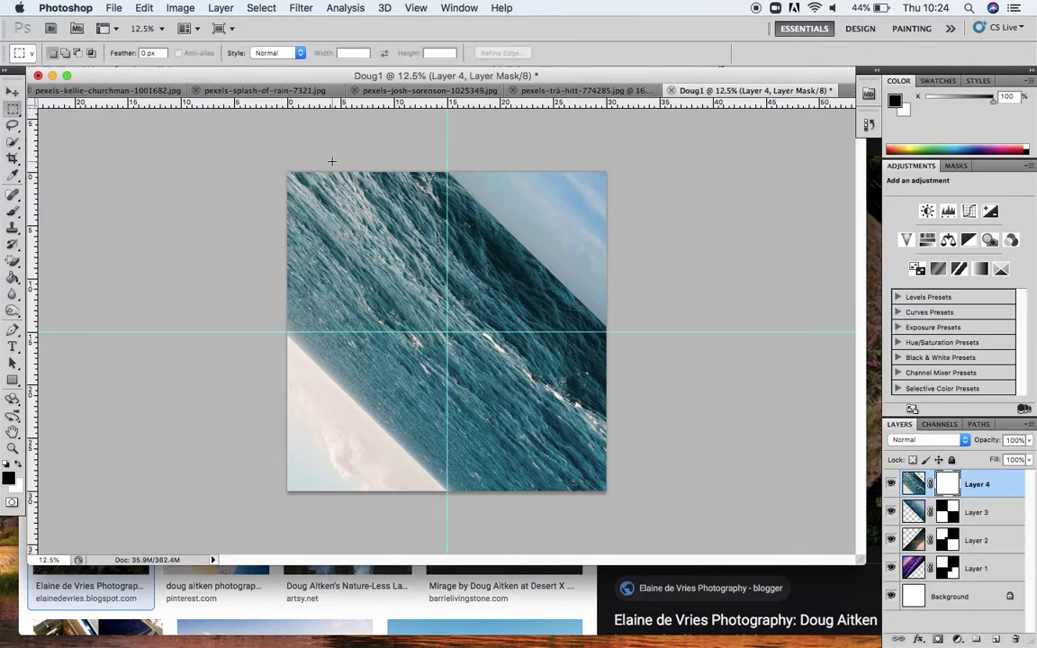
{"action": "left_click_drag", "start_coordinate": [288, 172], "coordinate": [608, 334]}
{"action": "left_click", "coordinate": [13, 277]}
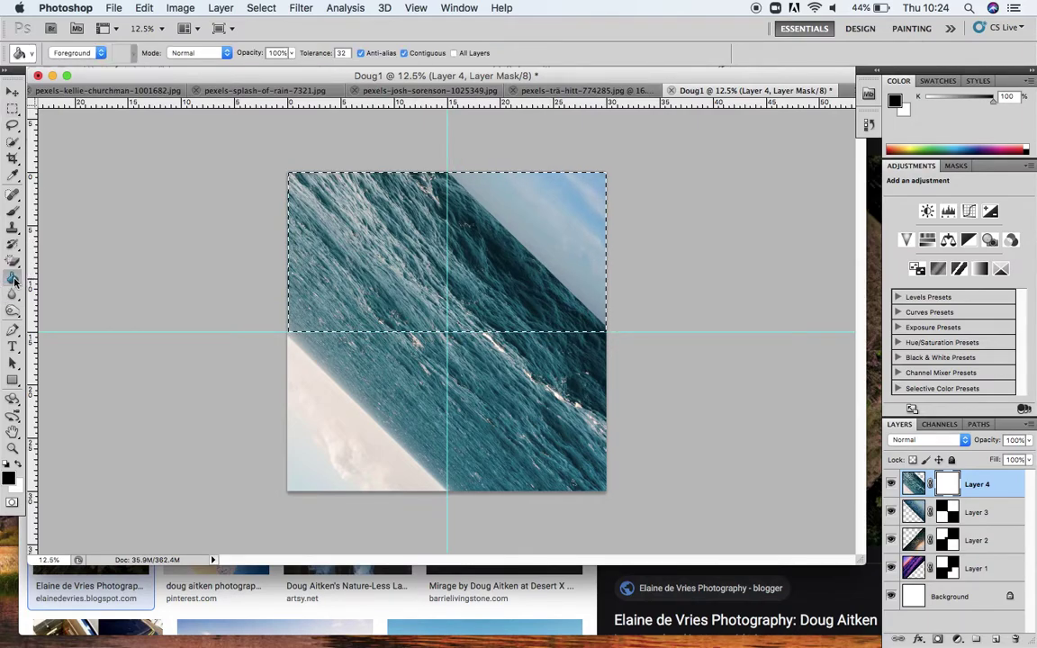
{"action": "left_click", "coordinate": [456, 244]}
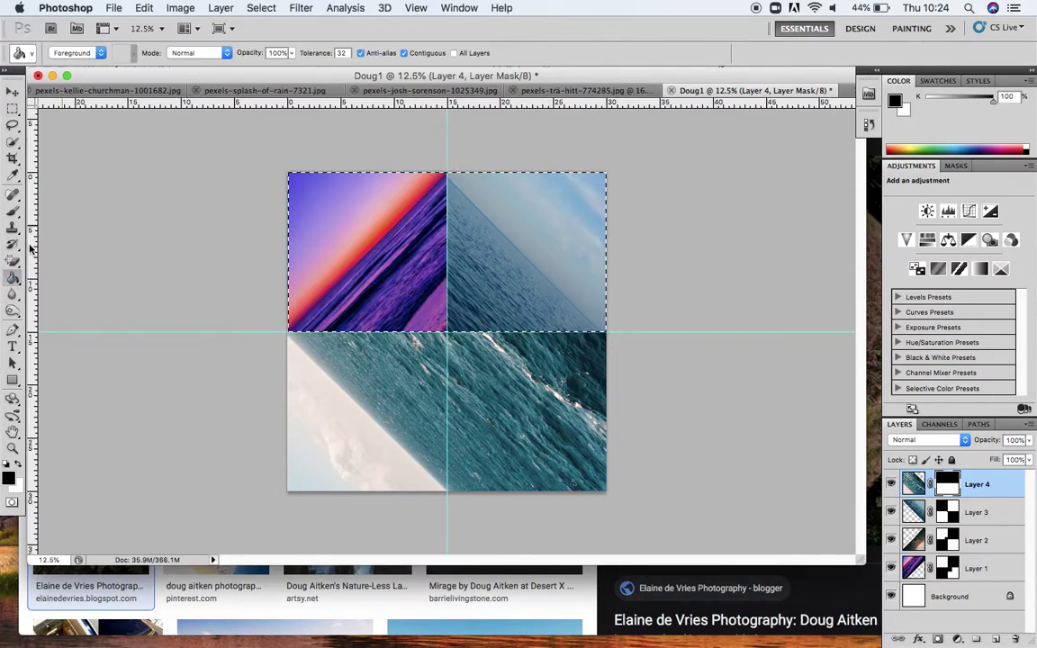
Step: Fill the lower-right quadrant of the teal sea layer's mask with black and deselect
{"action": "left_click", "coordinate": [13, 108]}
{"action": "left_click", "coordinate": [458, 379]}
{"action": "left_click_drag", "start_coordinate": [448, 332], "coordinate": [616, 505]}
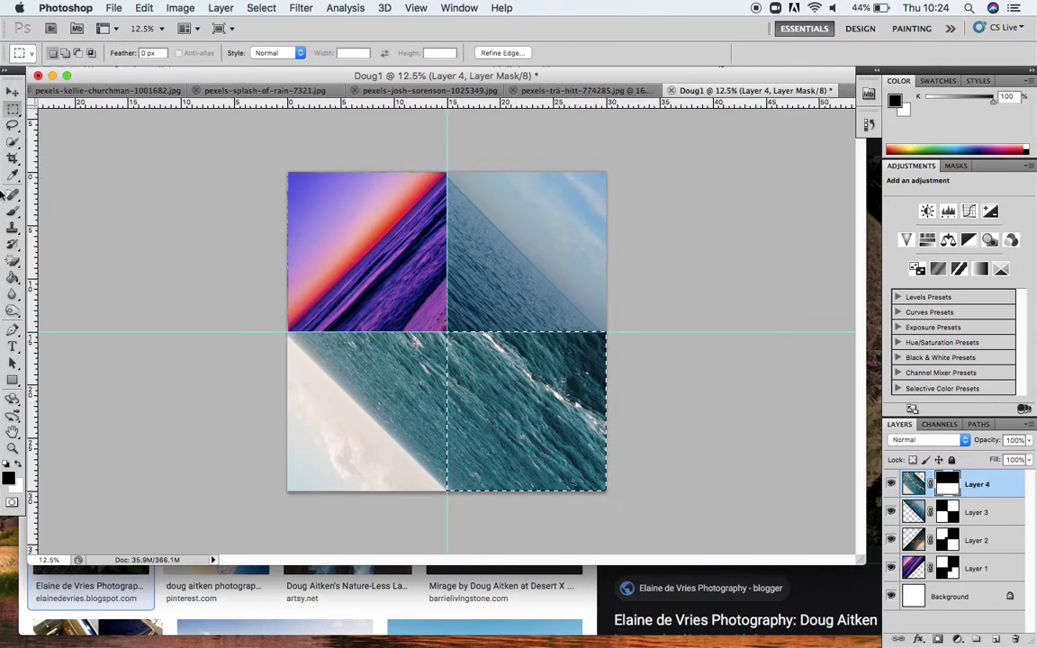
{"action": "key", "text": "g"}
{"action": "left_click", "coordinate": [482, 409]}
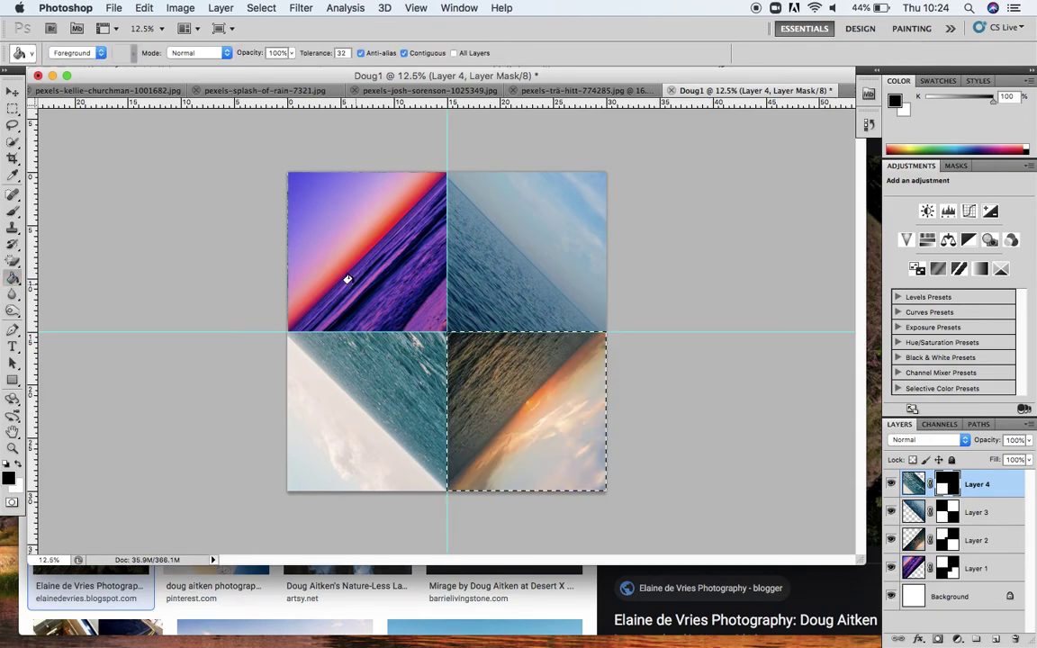
{"action": "key", "text": "super+d"}
{"action": "key", "text": "super+equal"}
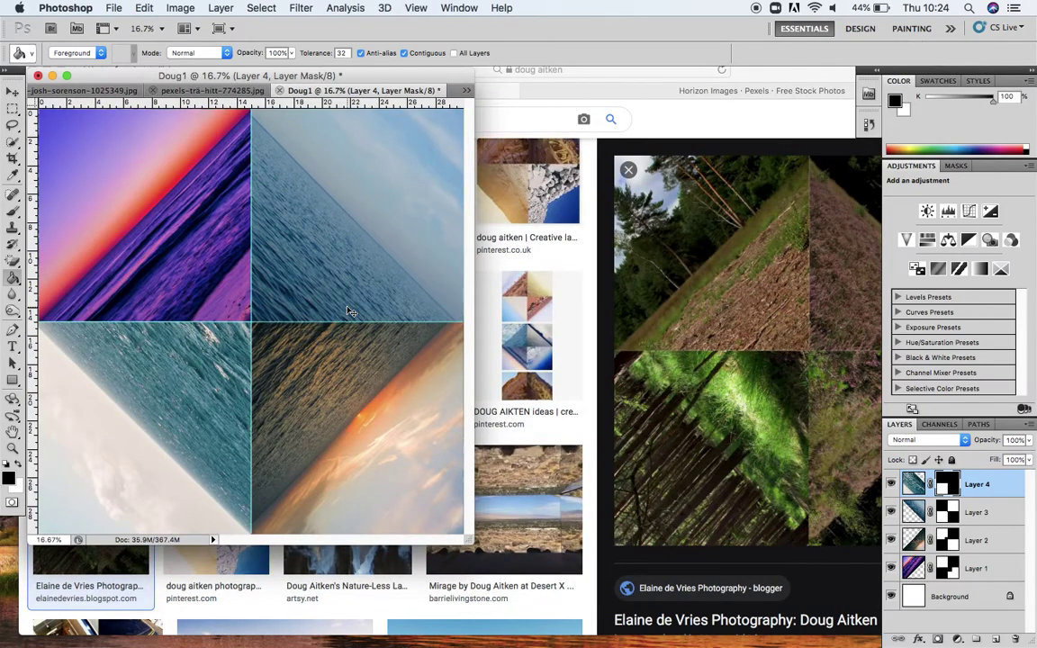
{"action": "key", "text": "super+equal"}
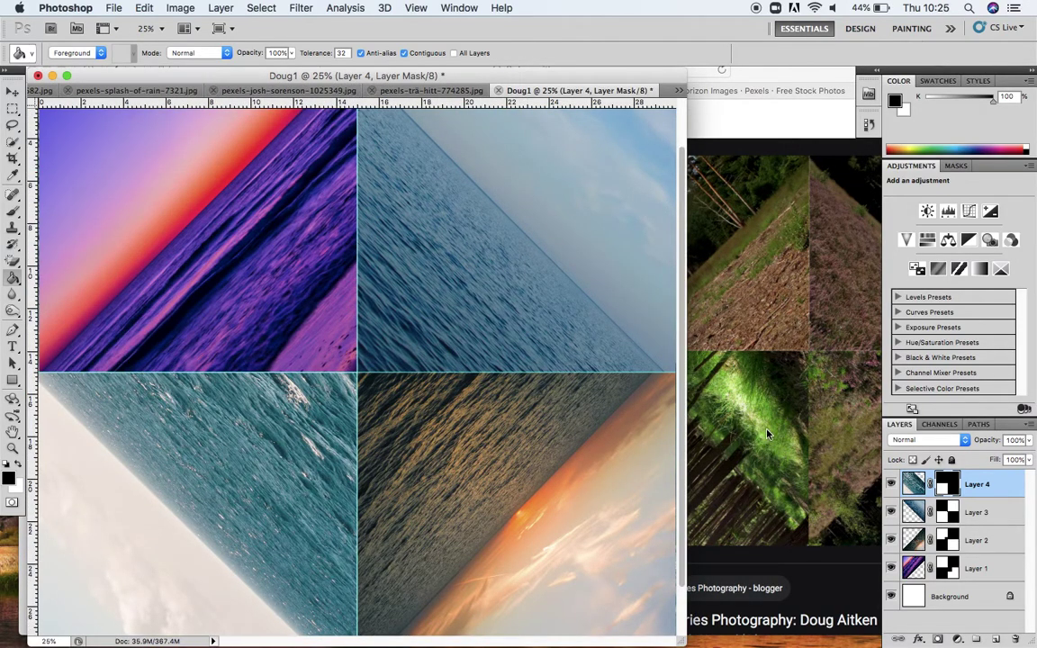
{"action": "left_click_drag", "start_coordinate": [680, 407], "coordinate": [689, 318]}
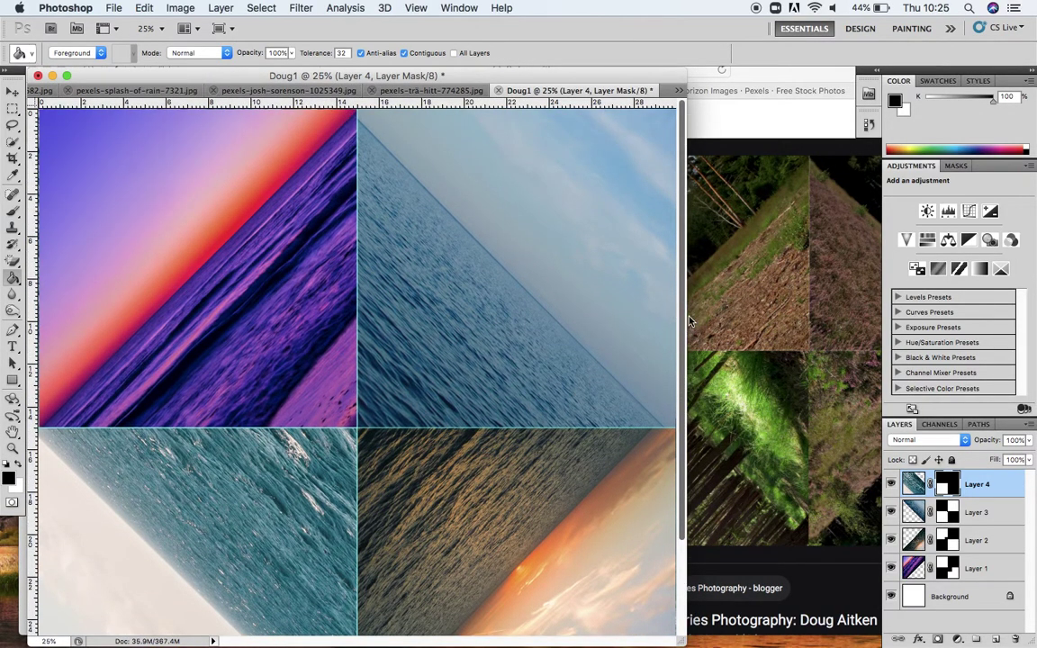
{"action": "key", "text": "super+minus"}
{"action": "key", "text": "super+minus"}
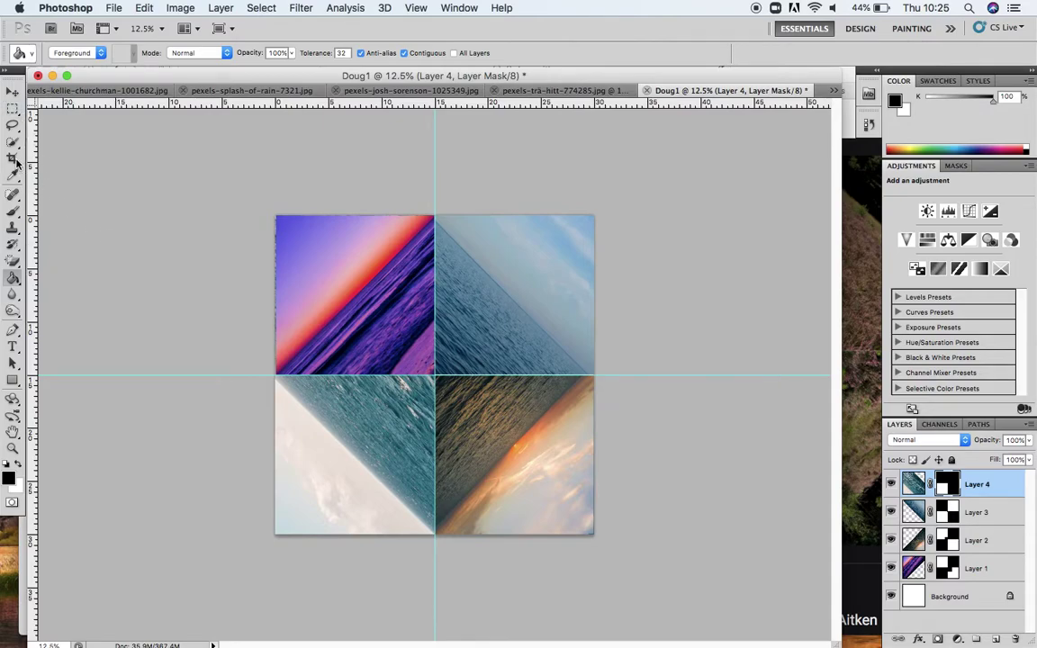
{"action": "left_click", "coordinate": [13, 108]}
{"action": "left_click_drag", "start_coordinate": [270, 212], "coordinate": [606, 370]}
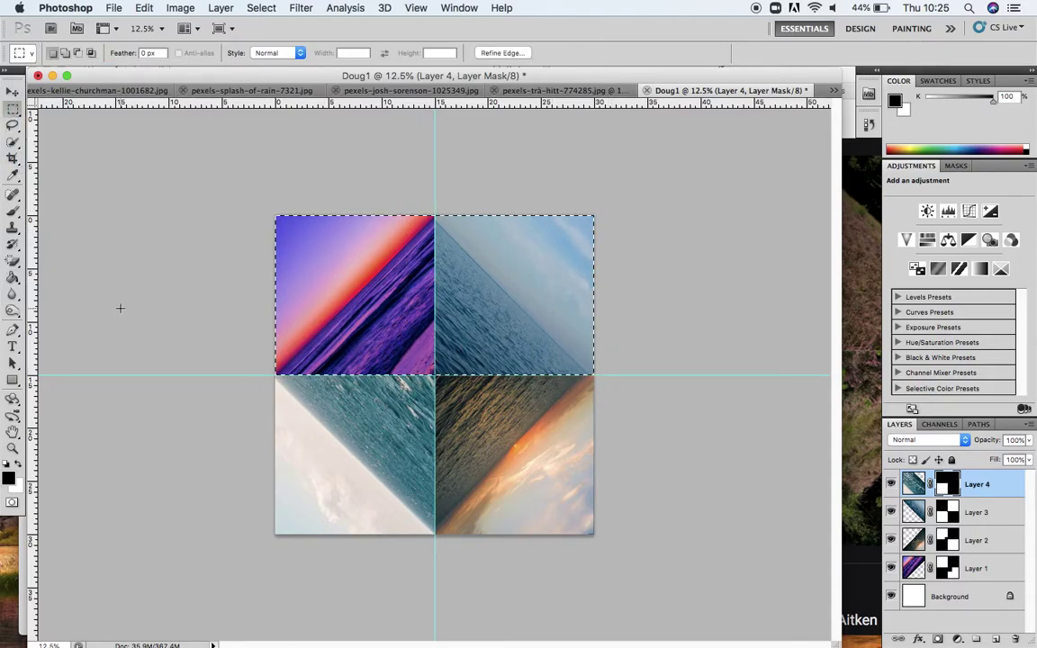
{"action": "left_click", "coordinate": [13, 278]}
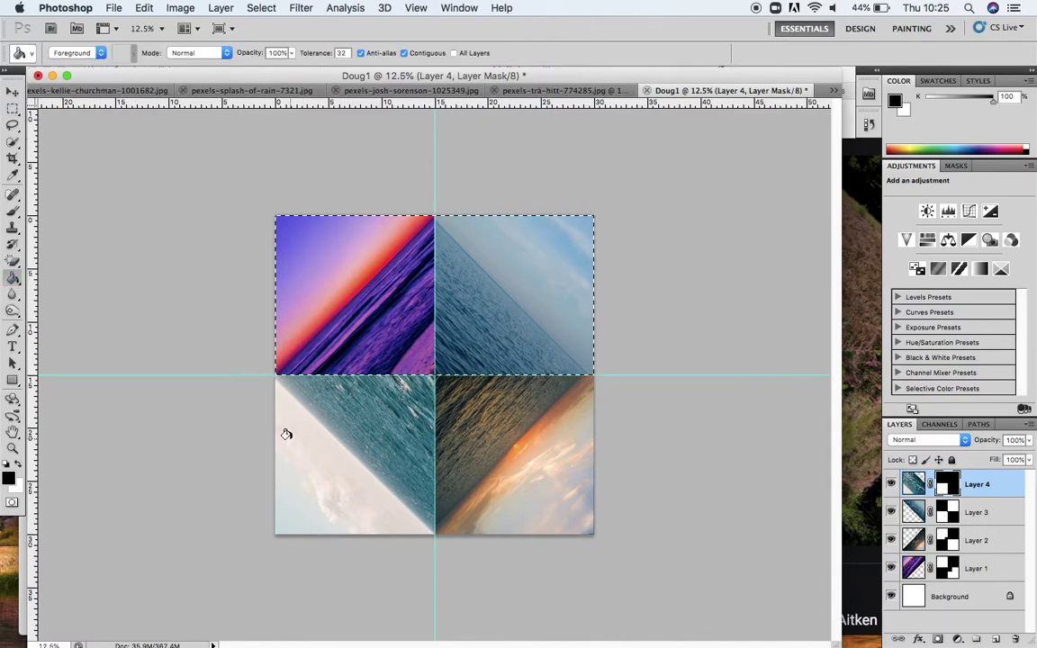
{"action": "key", "text": "super+d"}
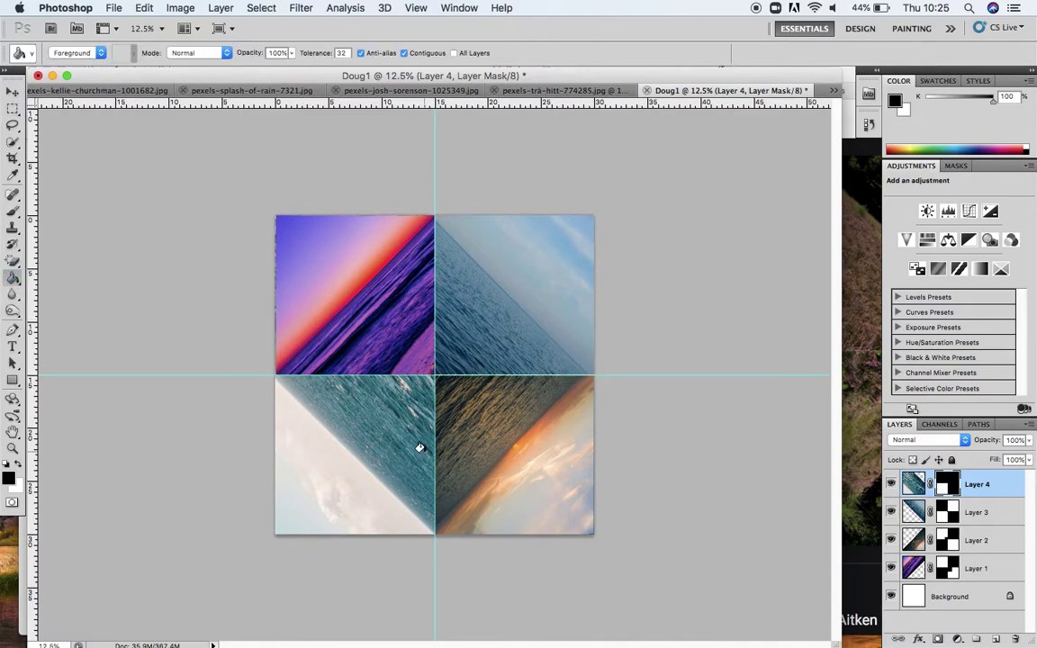
Step: Clear all guides from the collage document
{"action": "key", "text": "super+equal"}
{"action": "key", "text": "super+equal"}
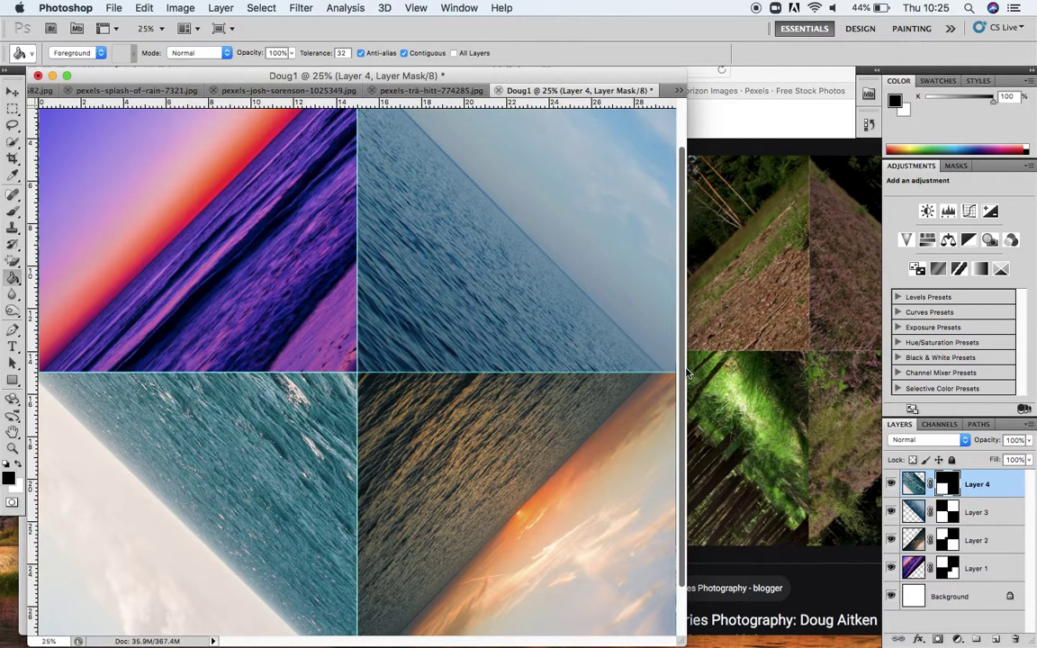
{"action": "scroll", "coordinate": [678, 301], "scroll_direction": "up", "scroll_amount": 3}
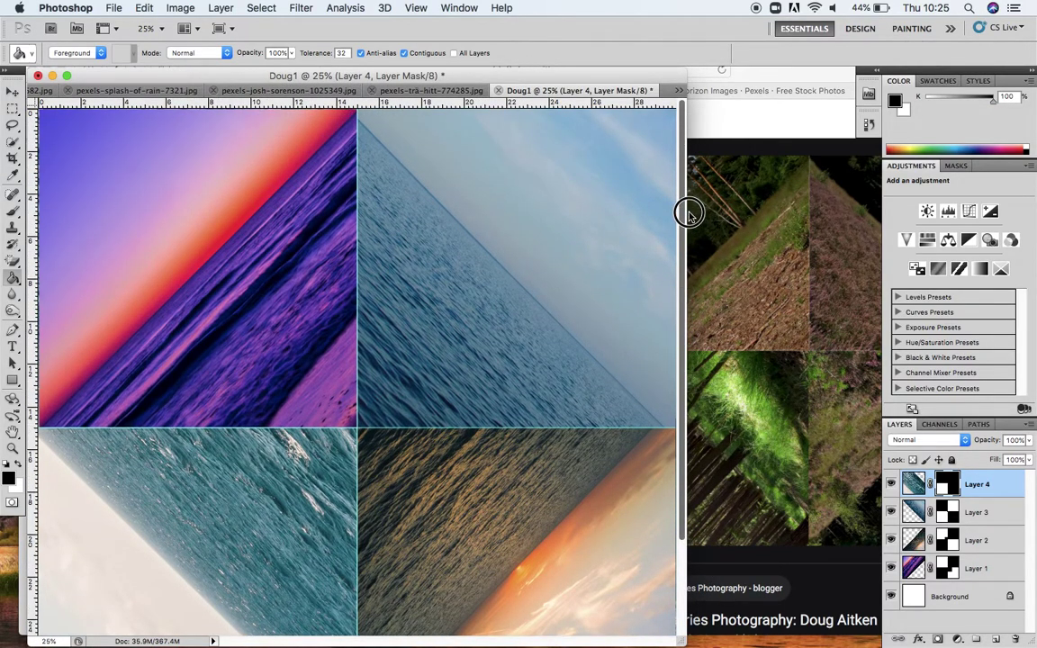
{"action": "key", "text": "super+minus"}
{"action": "key", "text": "super+minus"}
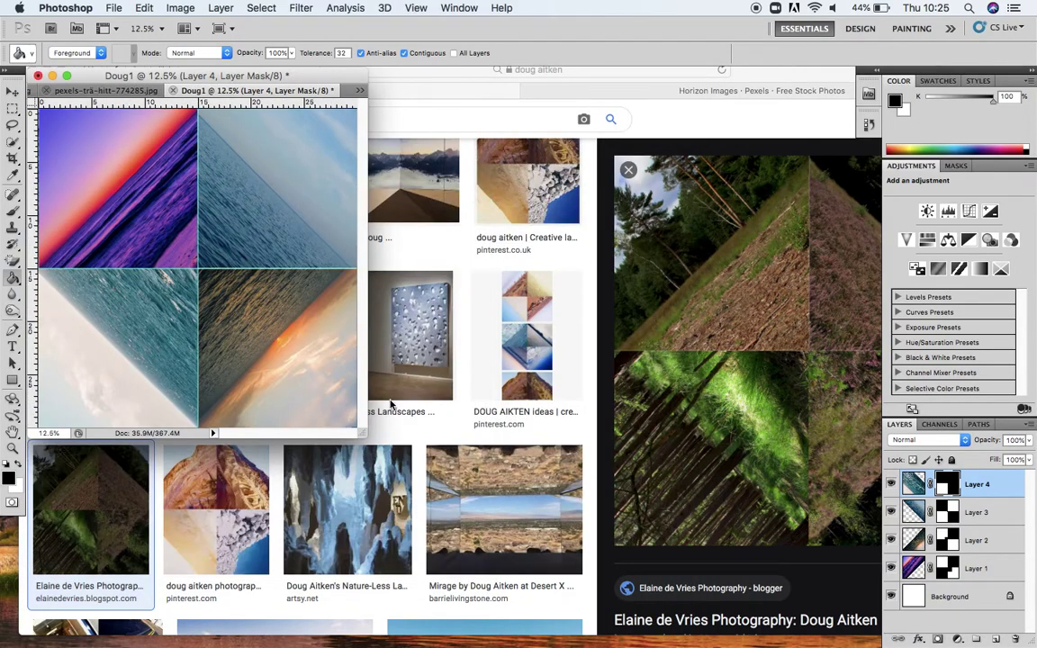
{"action": "left_click_drag", "start_coordinate": [362, 430], "coordinate": [721, 563]}
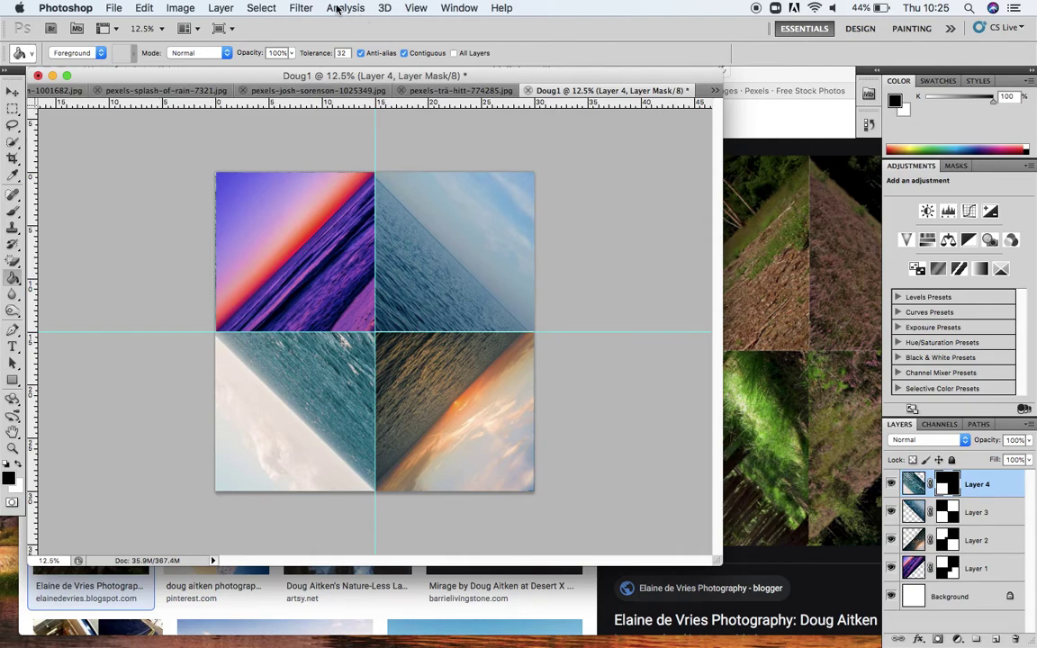
{"action": "left_click", "coordinate": [423, 10]}
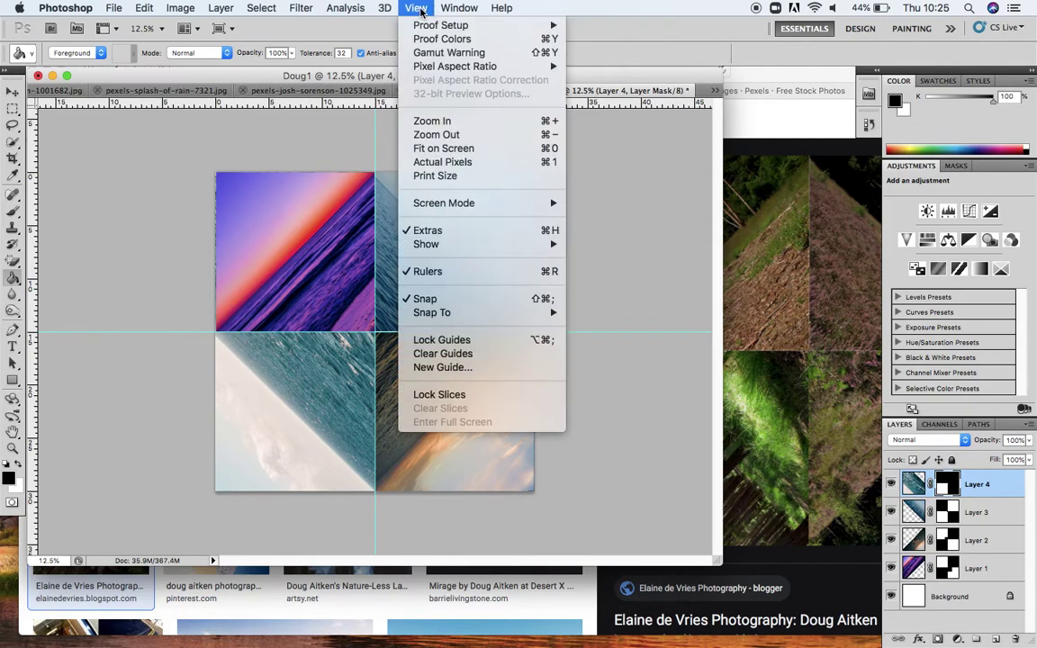
{"action": "left_click", "coordinate": [442, 354]}
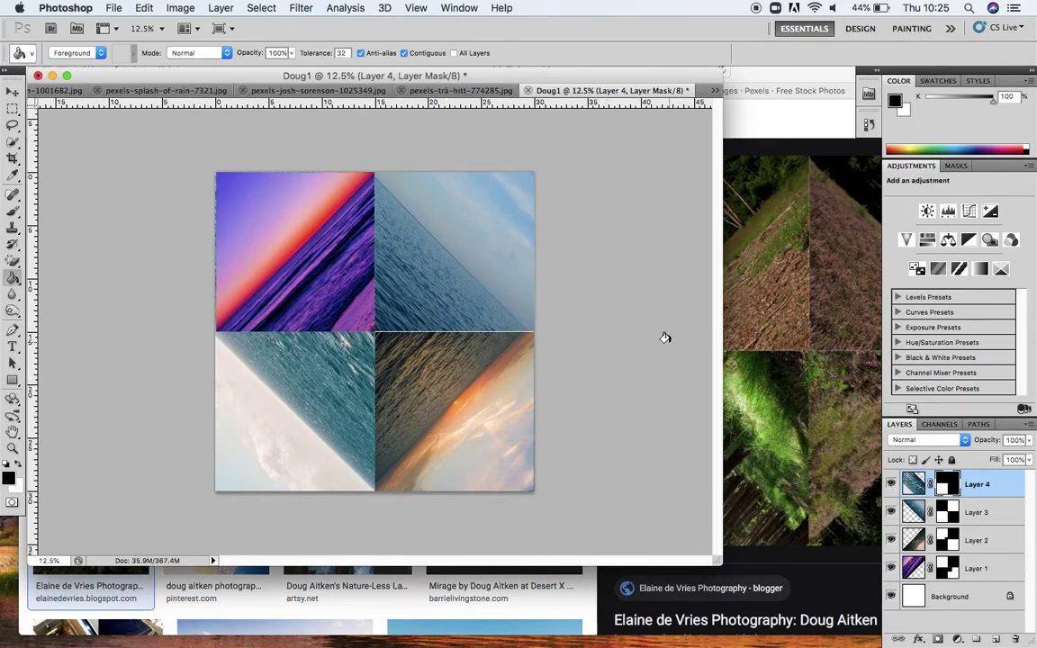
Step: Examine the seams at the collage's centre, where the four quadrants meet, at up to 300% magnification
{"action": "key", "text": "super+equal"}
{"action": "key", "text": "super+equal"}
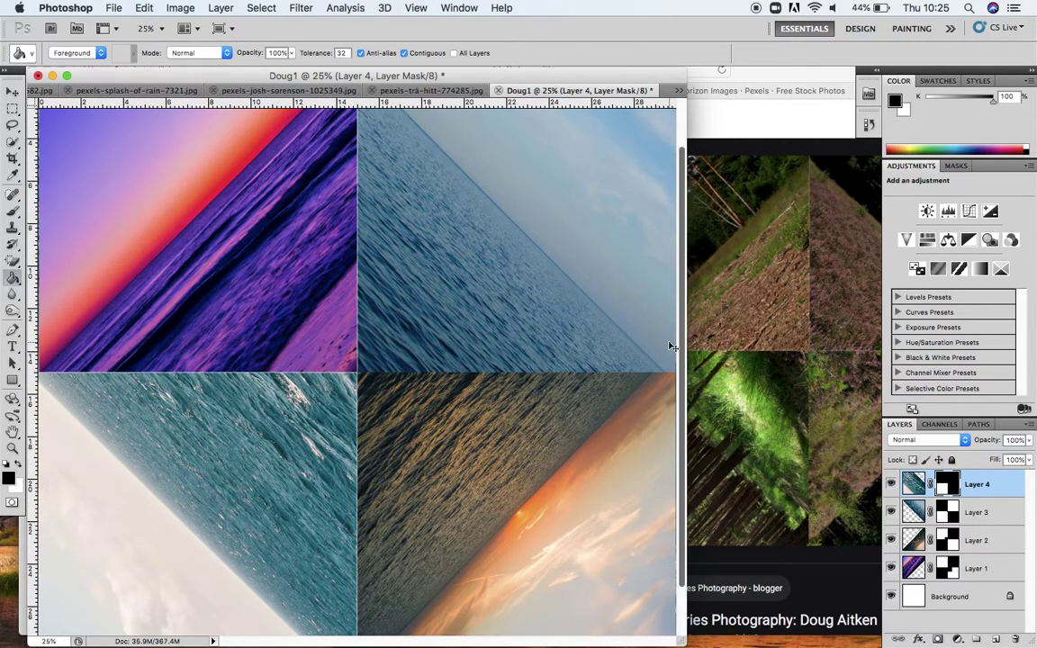
{"action": "key", "text": "super+equal"}
{"action": "key", "text": "super+equal"}
{"action": "key", "text": "super+equal"}
{"action": "key", "text": "super+equal"}
{"action": "key", "text": "super+equal"}
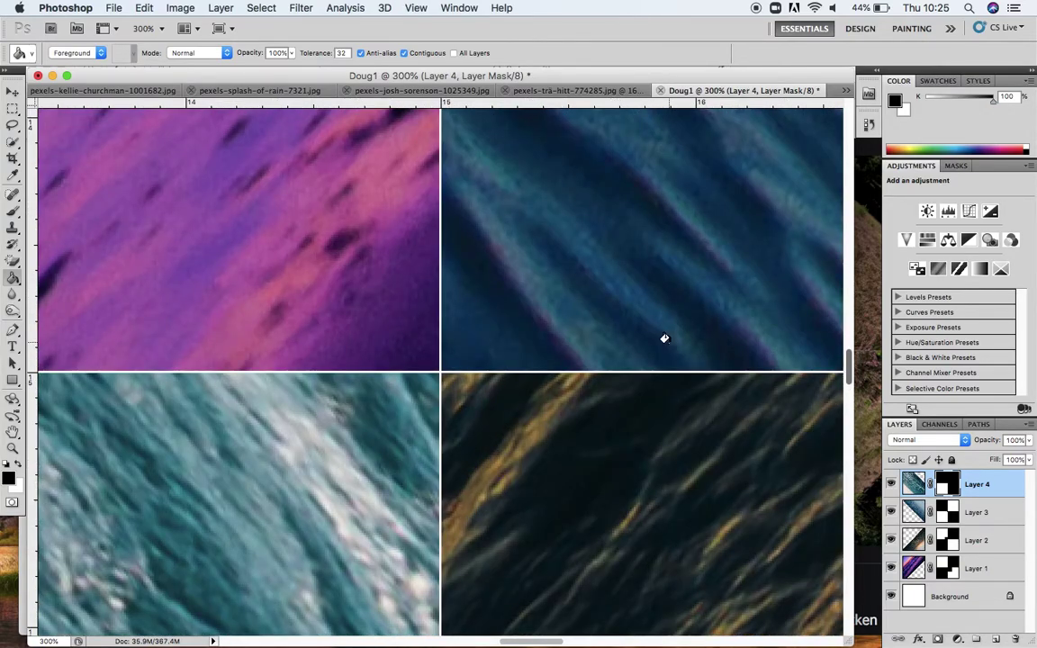
{"action": "key", "text": "super+minus"}
{"action": "key", "text": "super+minus"}
{"action": "key", "text": "super+minus"}
{"action": "key", "text": "super+minus"}
{"action": "key", "text": "super+minus"}
{"action": "key", "text": "super+minus"}
{"action": "key", "text": "super+minus"}
{"action": "key", "text": "super+minus"}
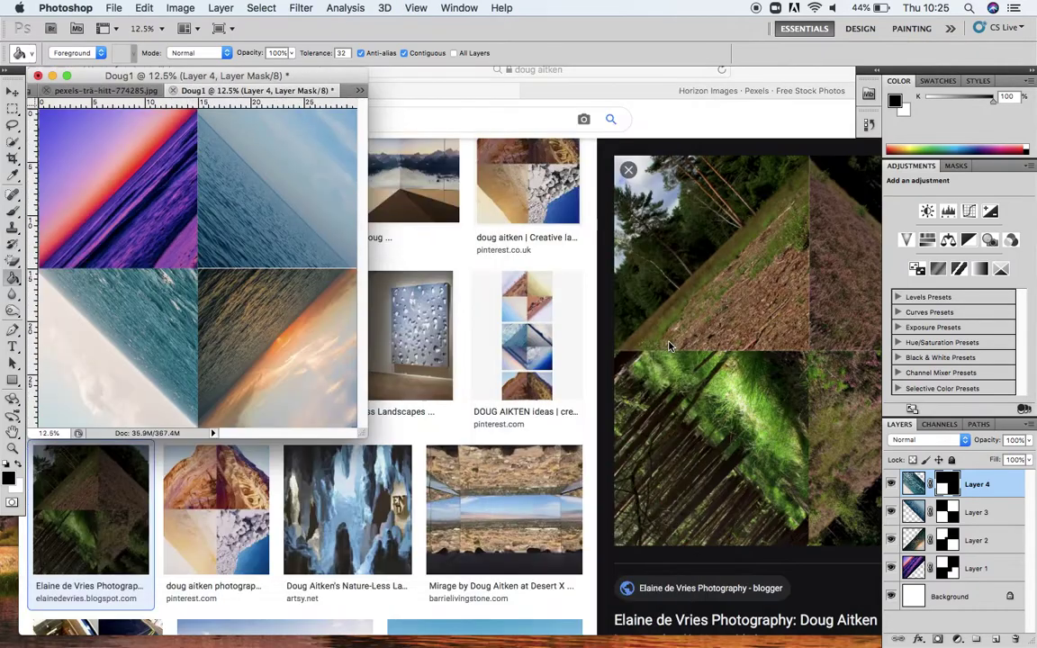
Step: Draw a crop frame around the whole collage with the Crop tool and extend its left edge to the canvas edge
{"action": "key", "text": "super+minus"}
{"action": "left_click_drag", "start_coordinate": [259, 329], "coordinate": [778, 643]}
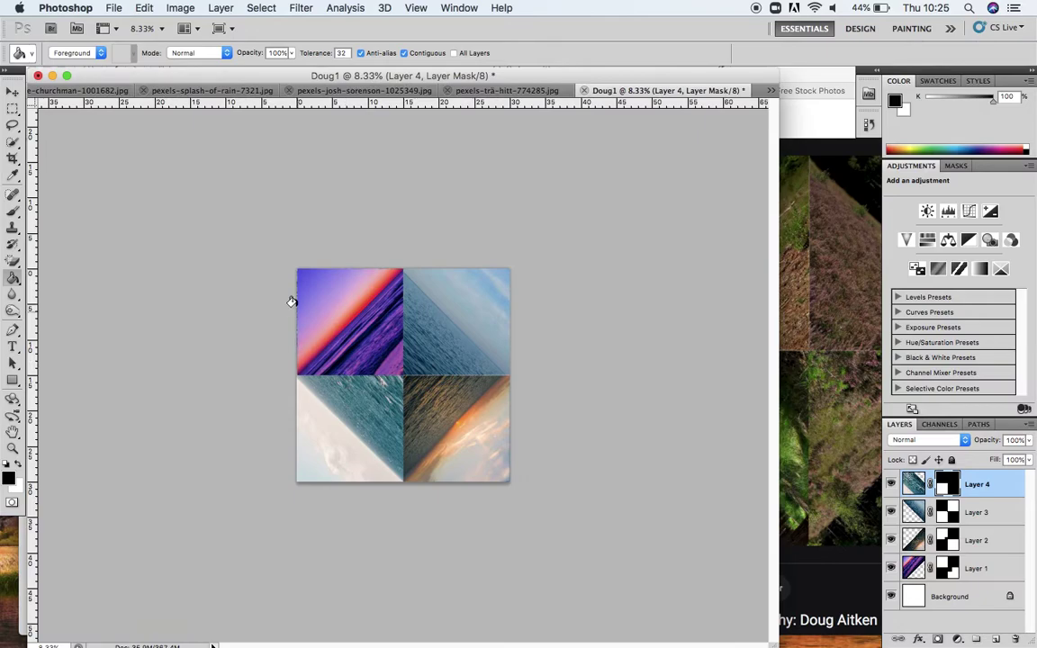
{"action": "left_click", "coordinate": [12, 158]}
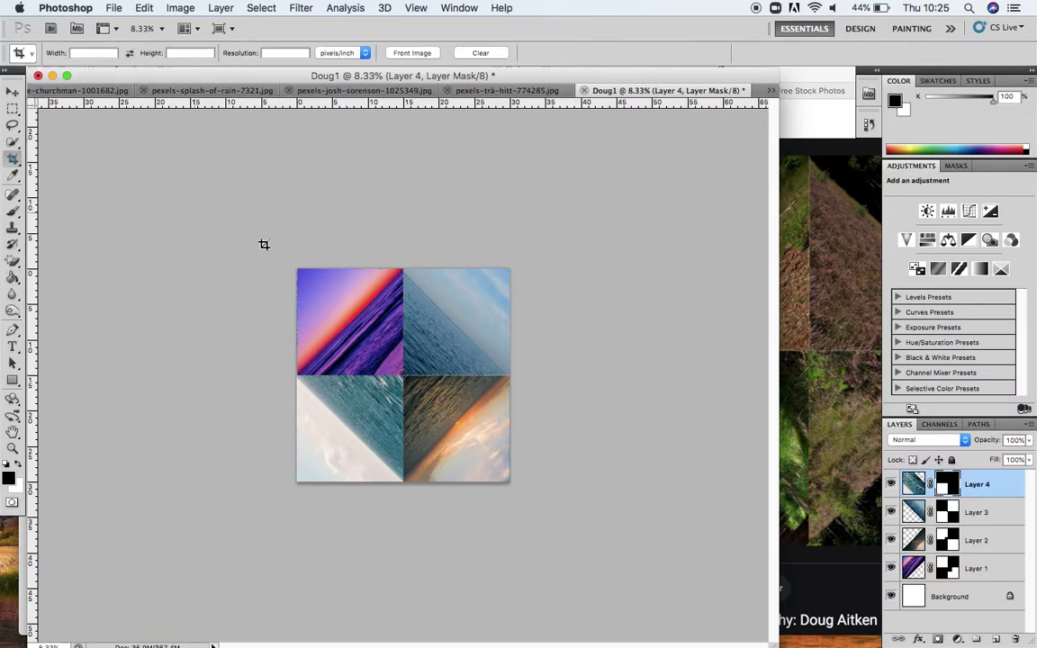
{"action": "key", "text": "super+plus"}
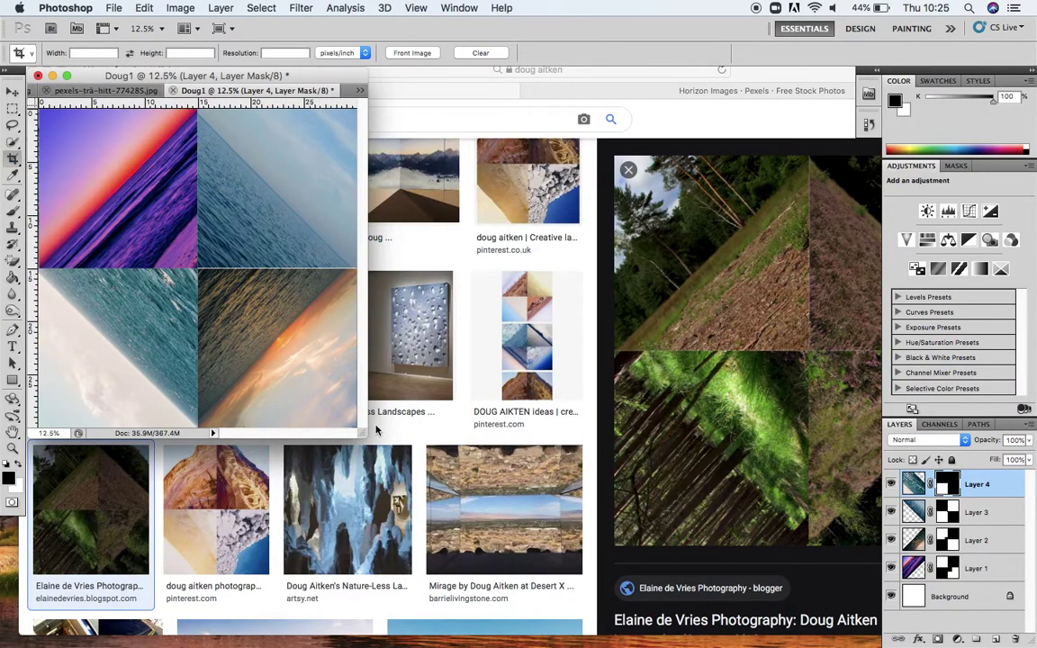
{"action": "left_click_drag", "start_coordinate": [361, 431], "coordinate": [729, 635]}
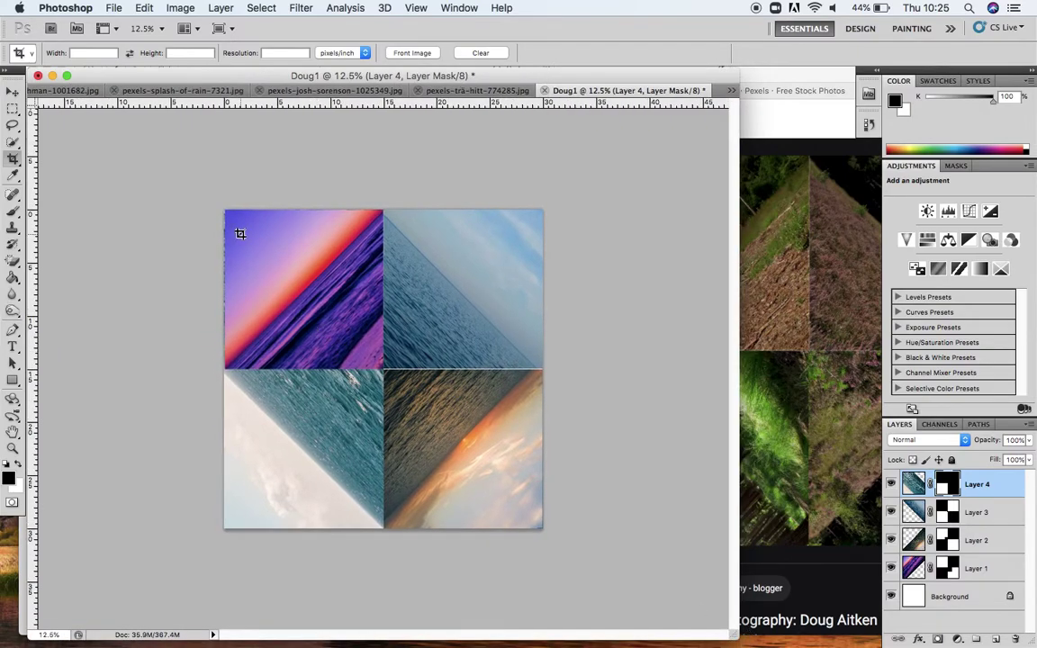
{"action": "left_click_drag", "start_coordinate": [230, 213], "coordinate": [543, 528]}
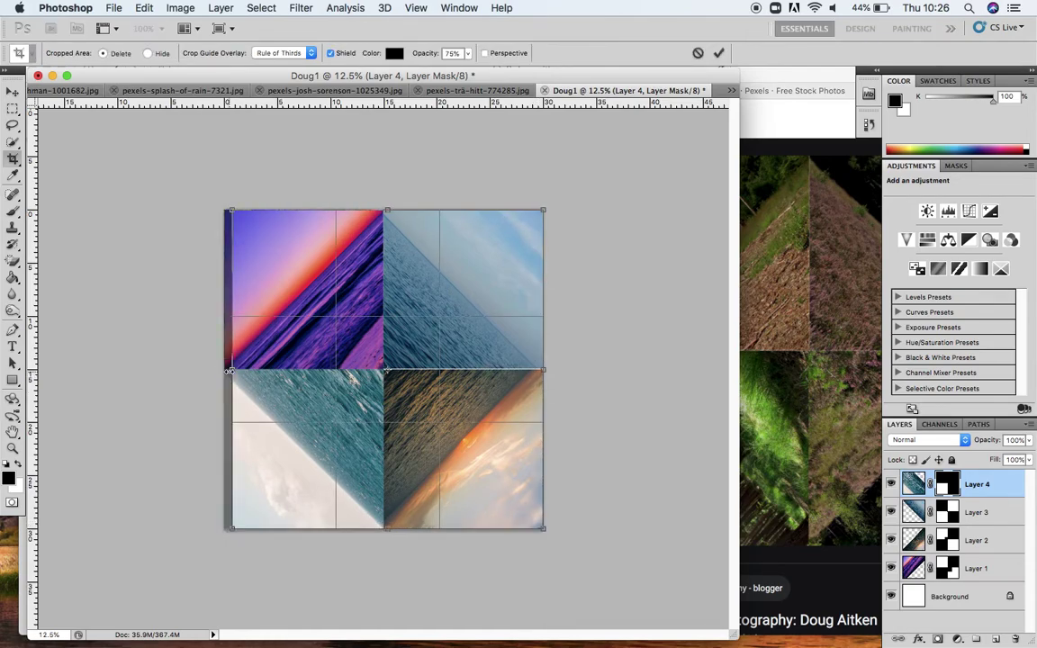
{"action": "left_click_drag", "start_coordinate": [232, 368], "coordinate": [227, 369]}
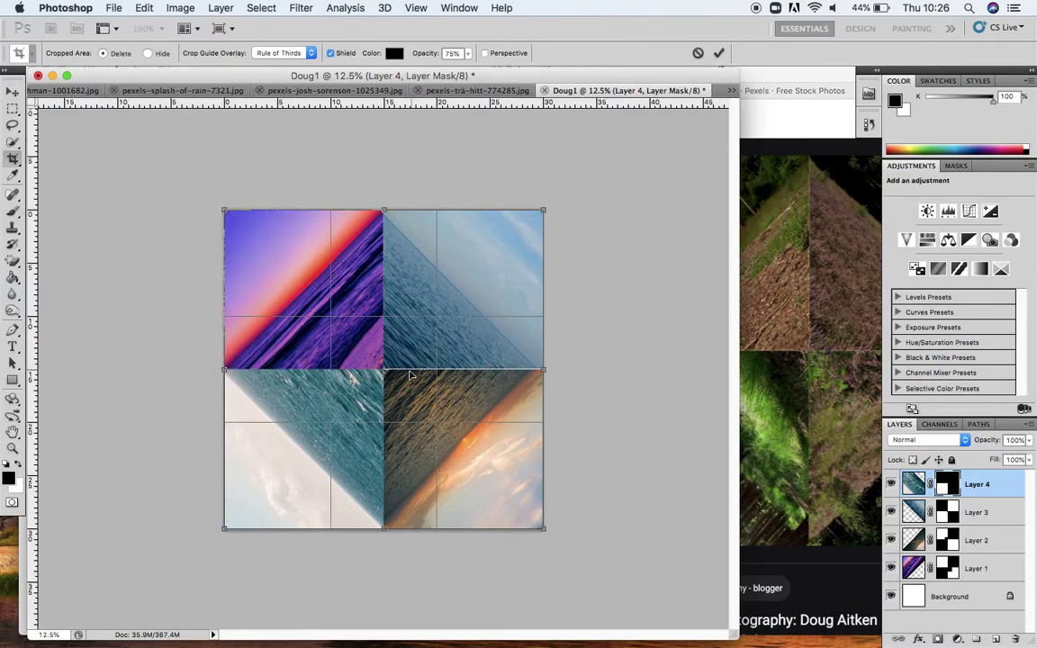
Step: Move the crop frame's left edge slightly inward to cut off the rough edge of the purple quadrant
{"action": "key", "text": "super+equal"}
{"action": "key", "text": "super+equal"}
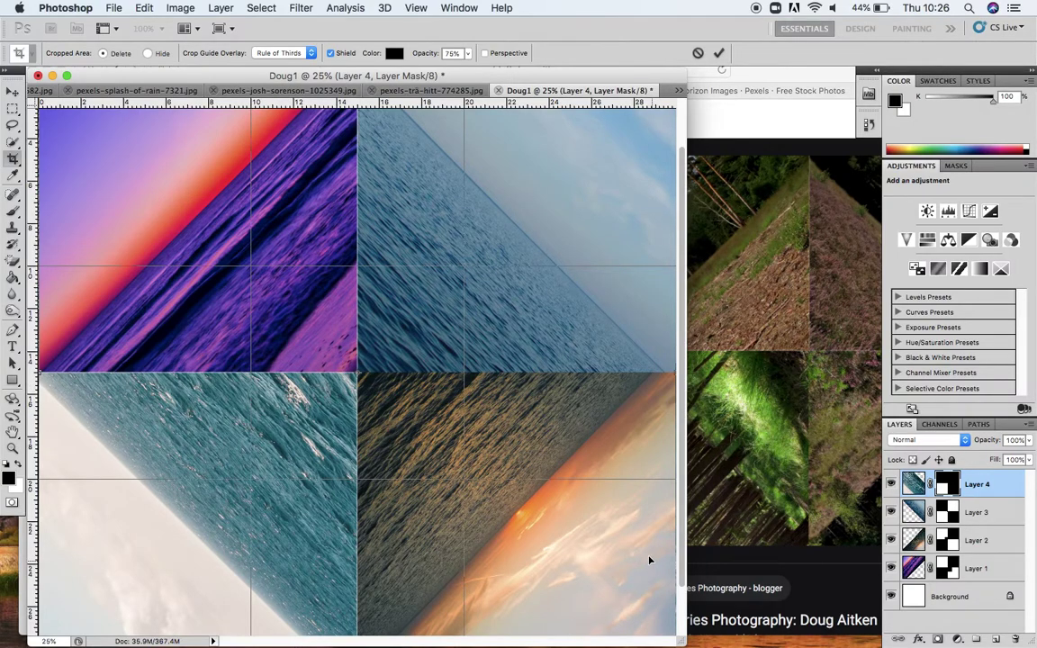
{"action": "left_click_drag", "start_coordinate": [689, 543], "coordinate": [685, 366]}
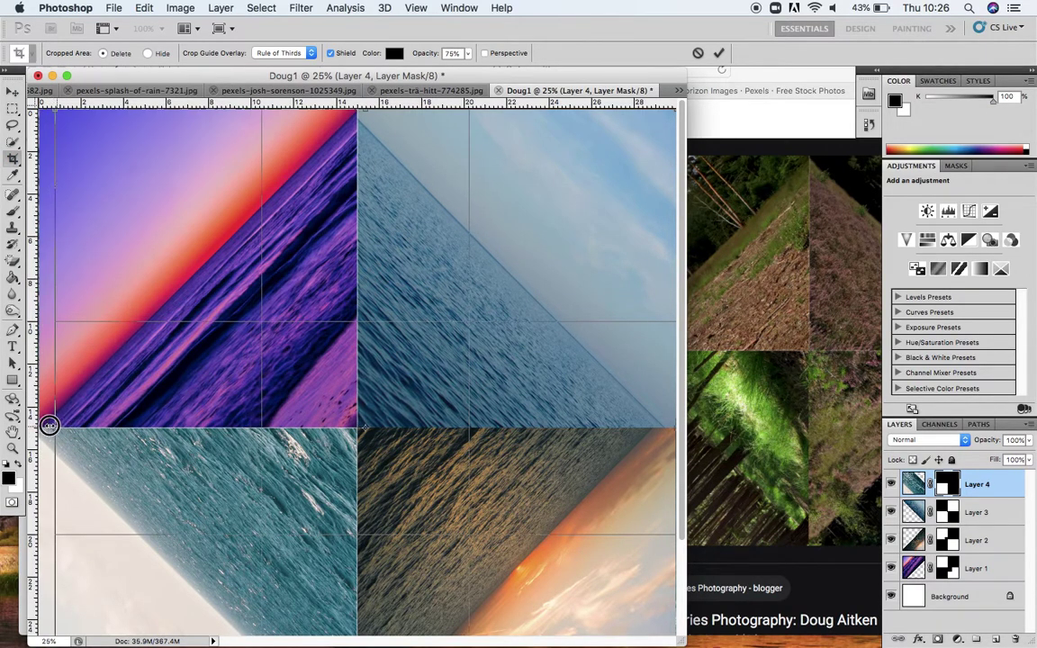
{"action": "left_click_drag", "start_coordinate": [44, 424], "coordinate": [45, 429]}
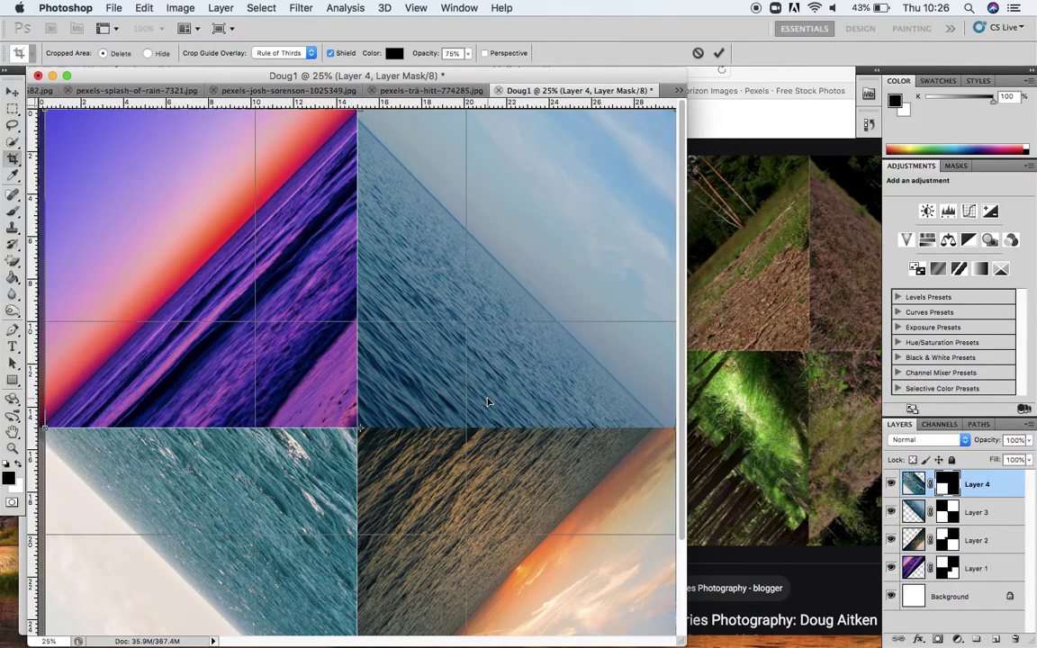
Step: Raise the crop frame's lower edge slightly above the bottom of the collage and apply the crop
{"action": "key", "text": "super+minus"}
{"action": "key", "text": "super+minus"}
{"action": "key", "text": "super+minus"}
{"action": "left_click_drag", "start_coordinate": [255, 329], "coordinate": [643, 574]}
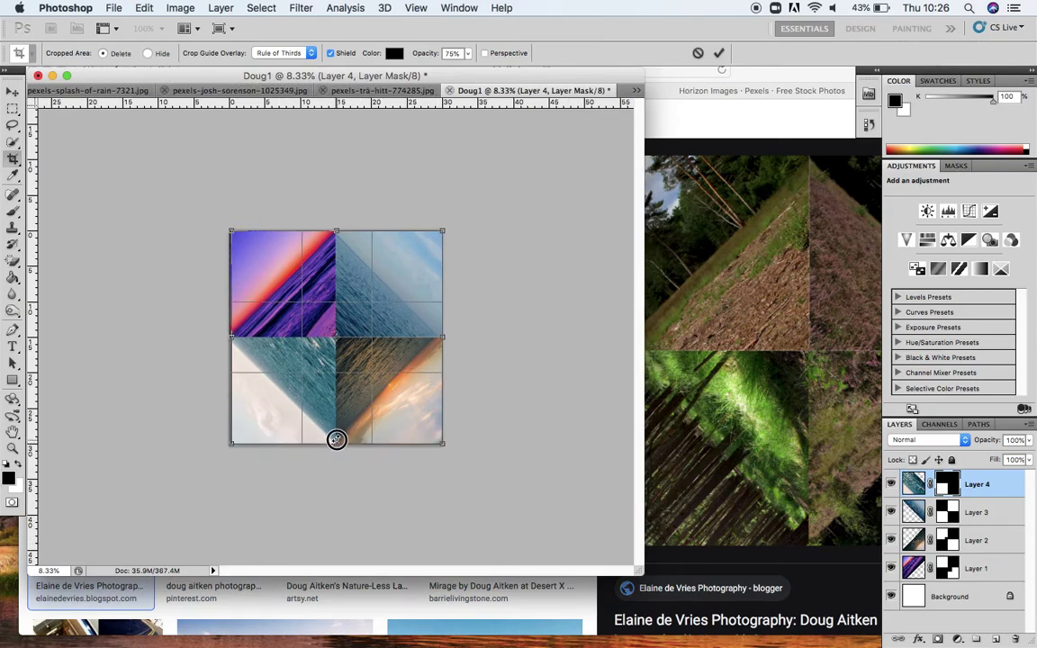
{"action": "key", "text": "super+equal"}
{"action": "key", "text": "super+equal"}
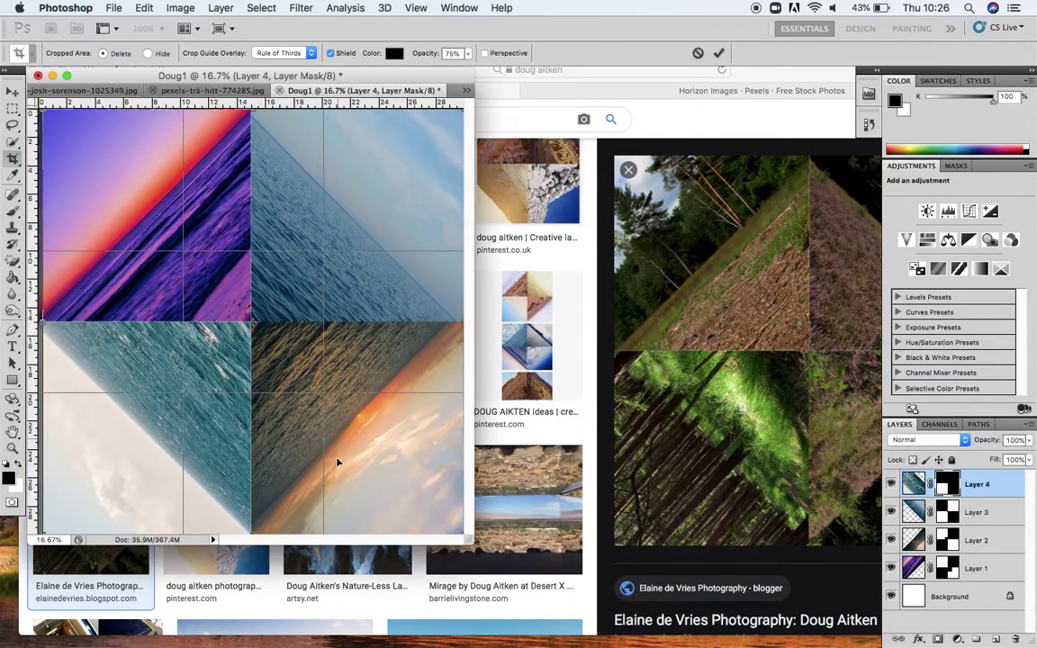
{"action": "left_click_drag", "start_coordinate": [253, 532], "coordinate": [254, 527]}
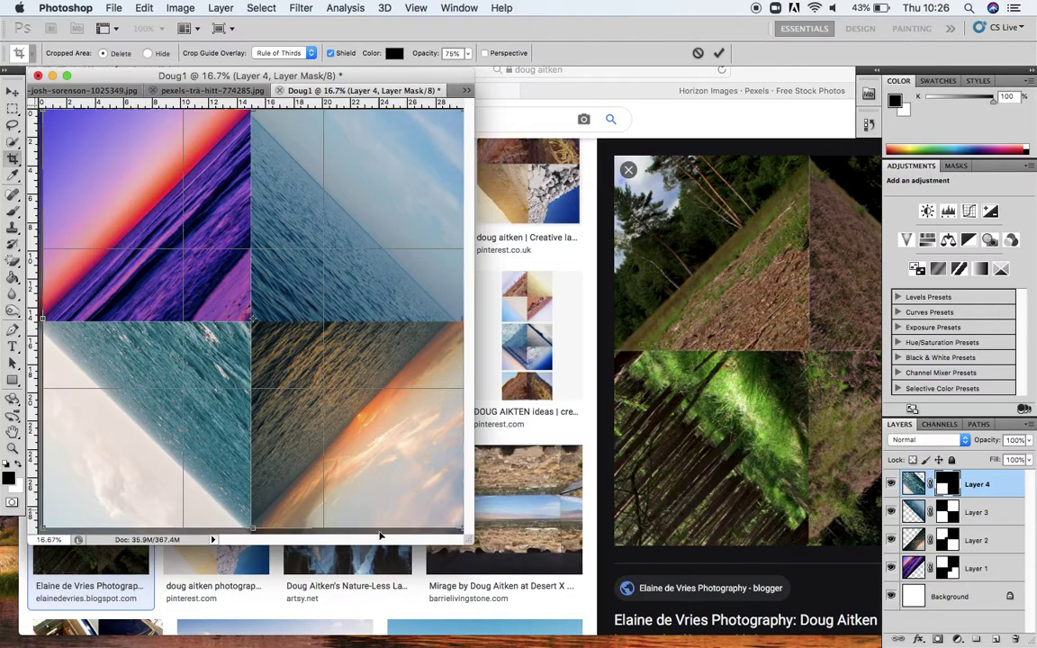
{"action": "key", "text": "super+minus"}
{"action": "key", "text": "super+equal"}
{"action": "key", "text": "super+minus"}
{"action": "left_click_drag", "start_coordinate": [362, 433], "coordinate": [712, 588]}
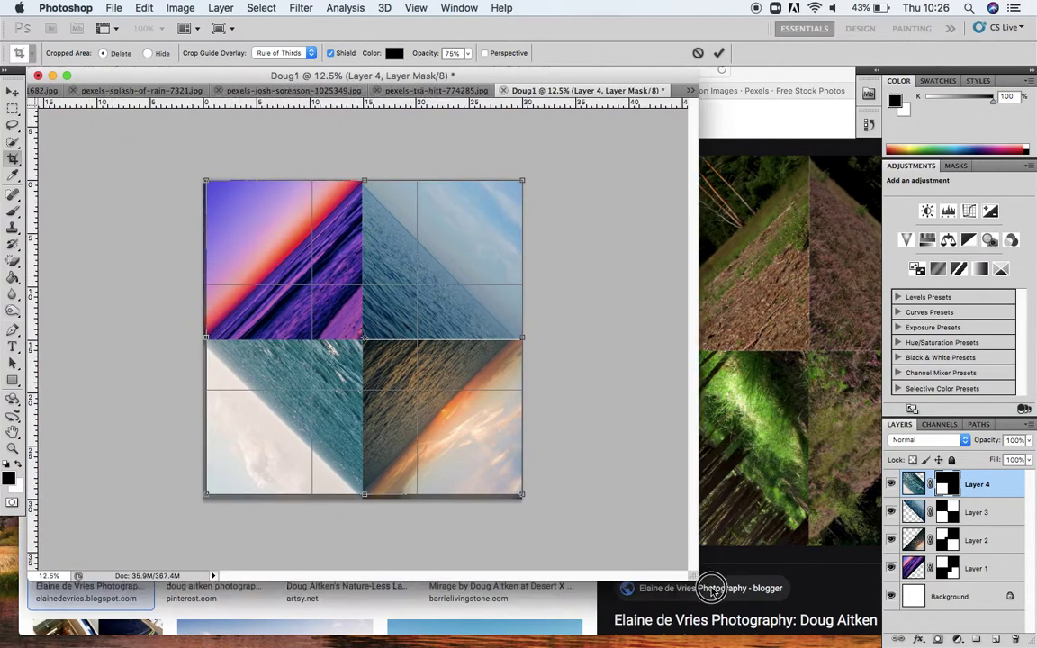
{"action": "key", "text": "Escape"}
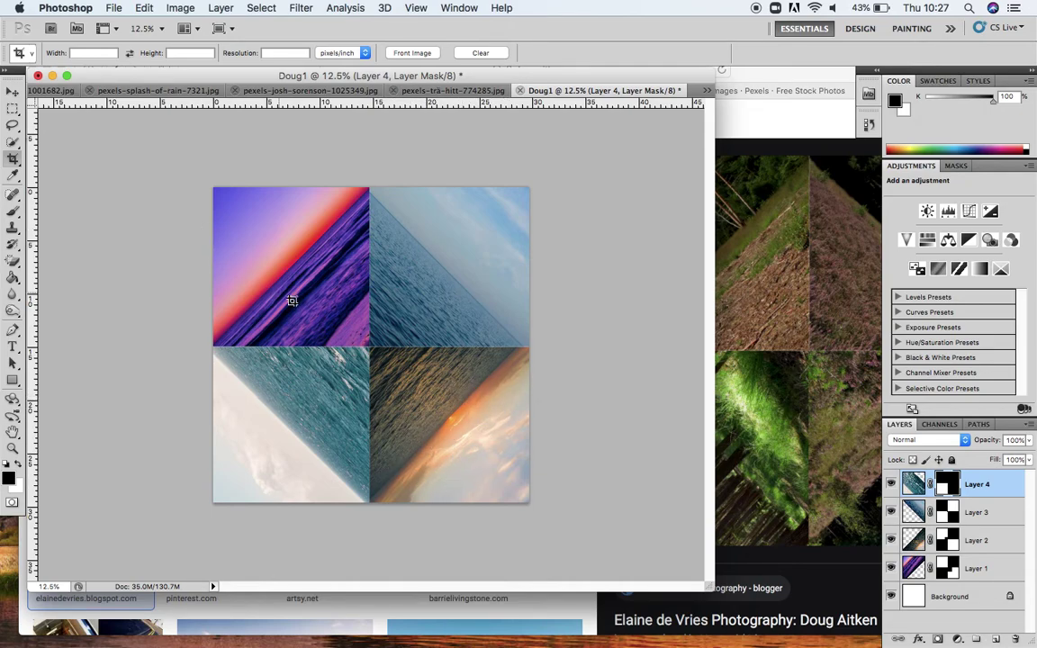
Step: Increase the saturation of Layer 2, the orange sunset quadrant, to +32 with Hue/Saturation
{"action": "left_click", "coordinate": [996, 541]}
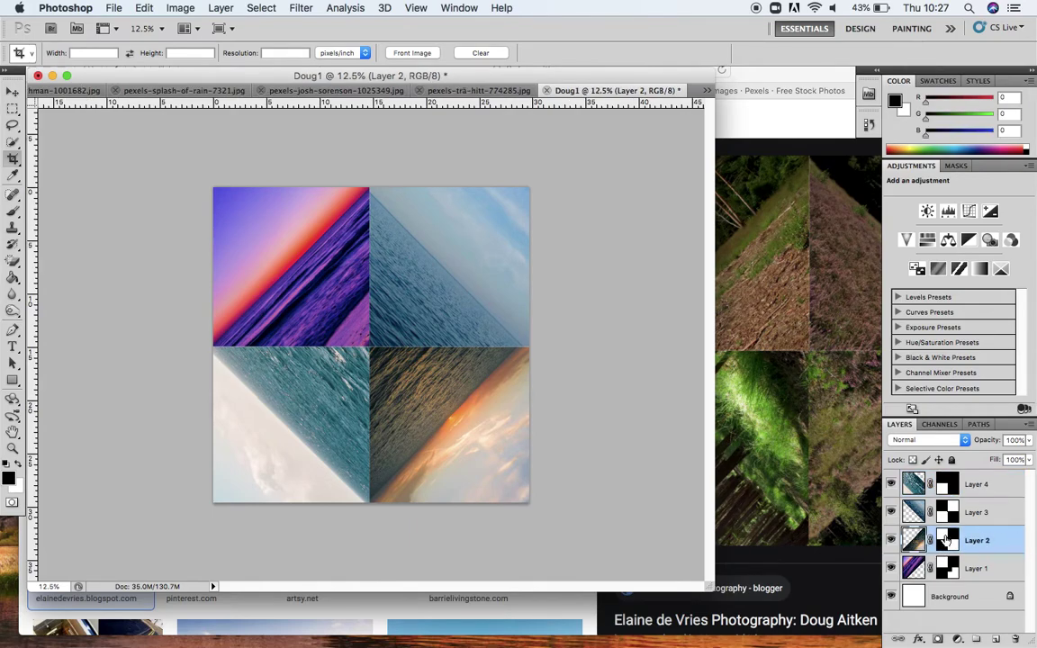
{"action": "left_click", "coordinate": [171, 9]}
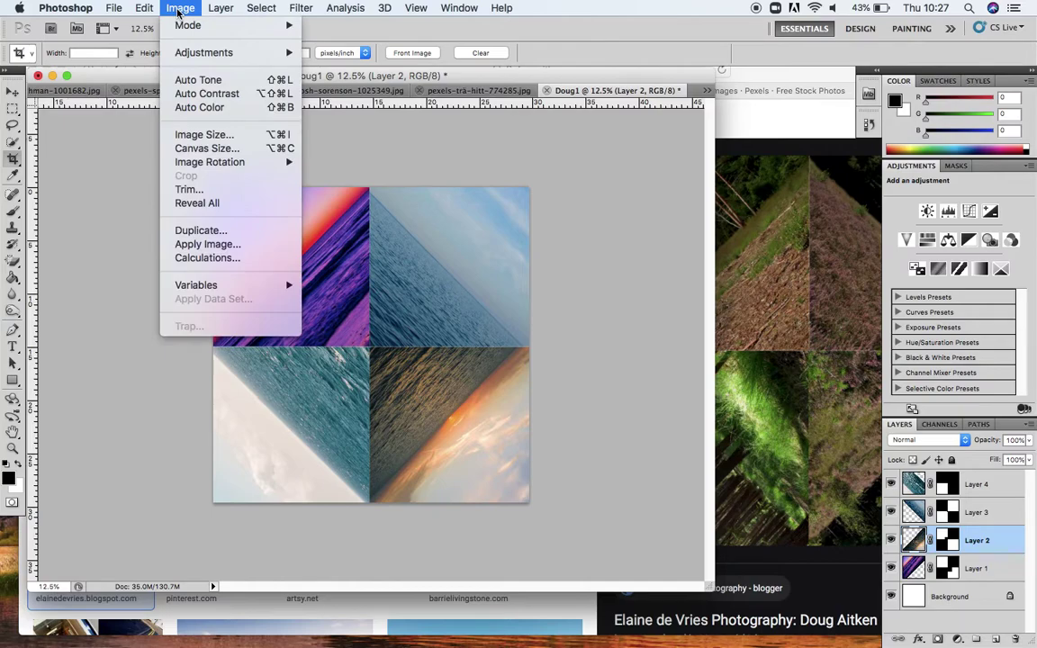
{"action": "mouse_move", "coordinate": [182, 56]}
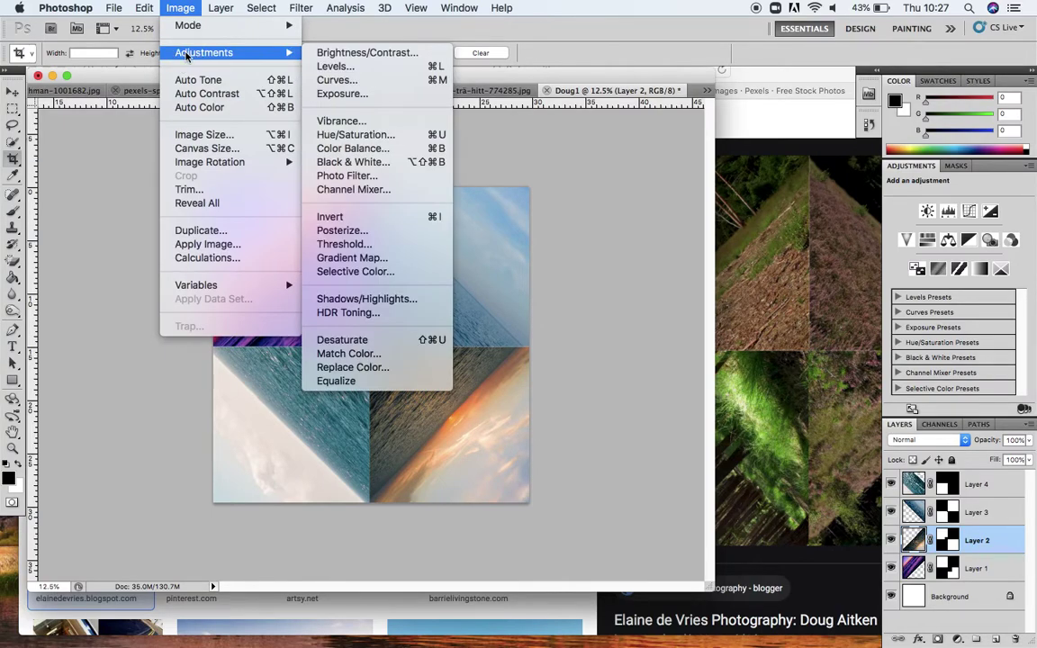
{"action": "left_click", "coordinate": [382, 134]}
{"action": "left_click_drag", "start_coordinate": [772, 268], "coordinate": [793, 273]}
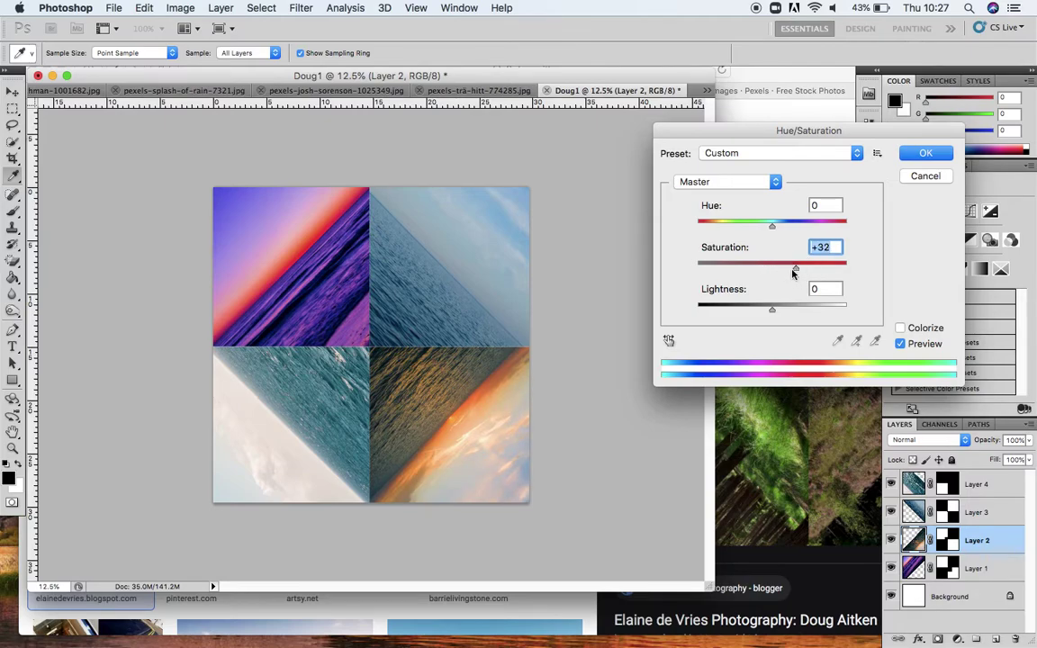
{"action": "left_click", "coordinate": [926, 155]}
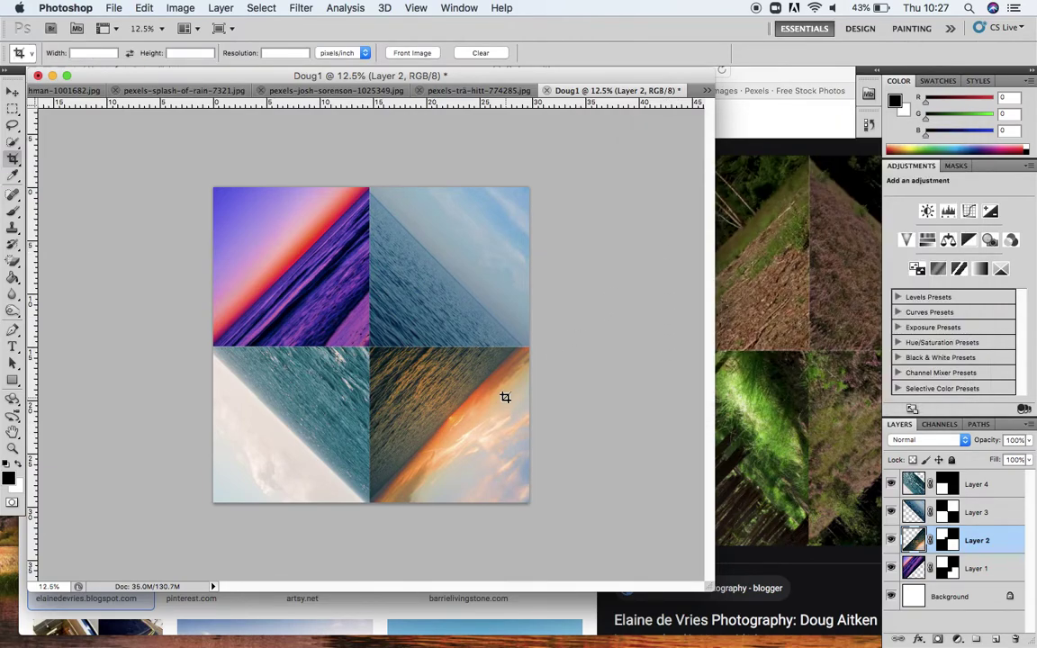
Step: Set the midtone Color Balance levels of Layer 3, the upper-right sea quadrant, to -7, +1 and +15
{"action": "left_click", "coordinate": [919, 512]}
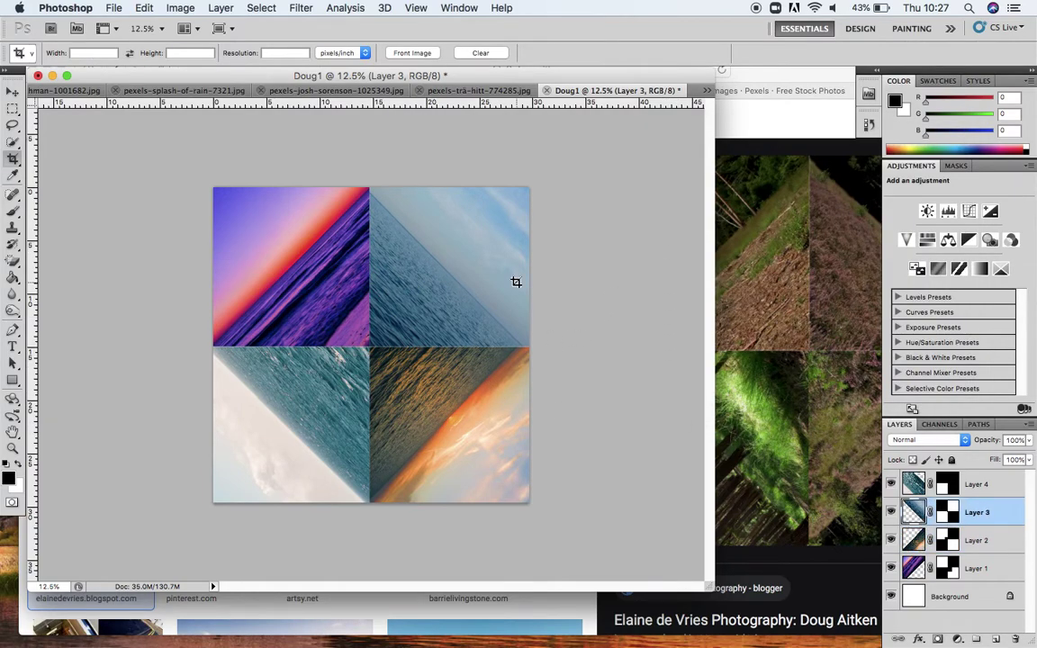
{"action": "left_click", "coordinate": [180, 9]}
{"action": "left_click", "coordinate": [206, 52]}
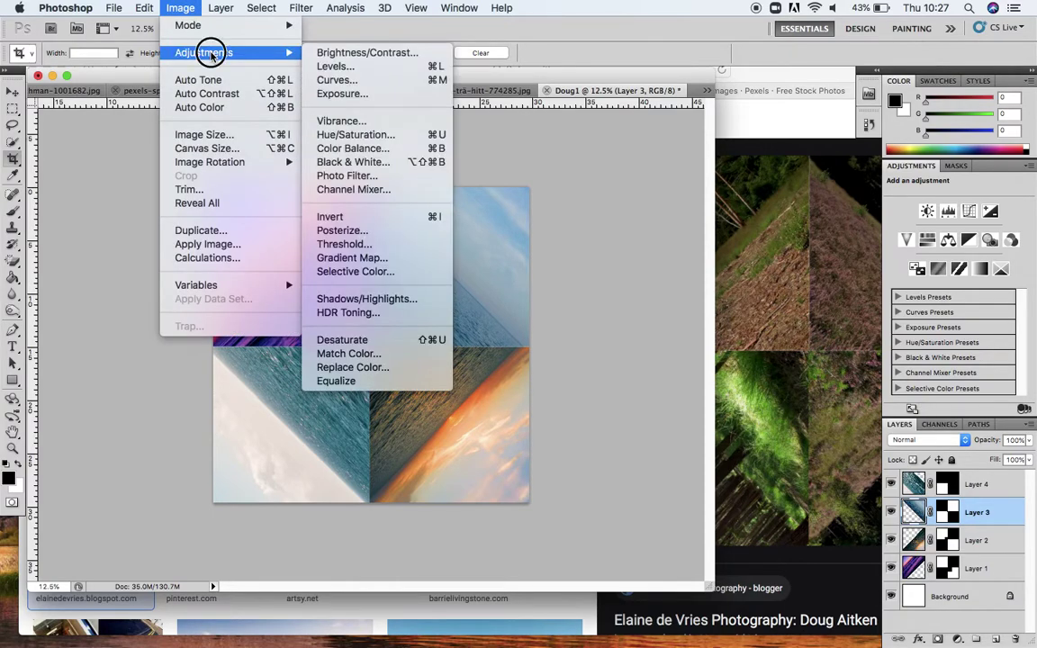
{"action": "left_click", "coordinate": [387, 150]}
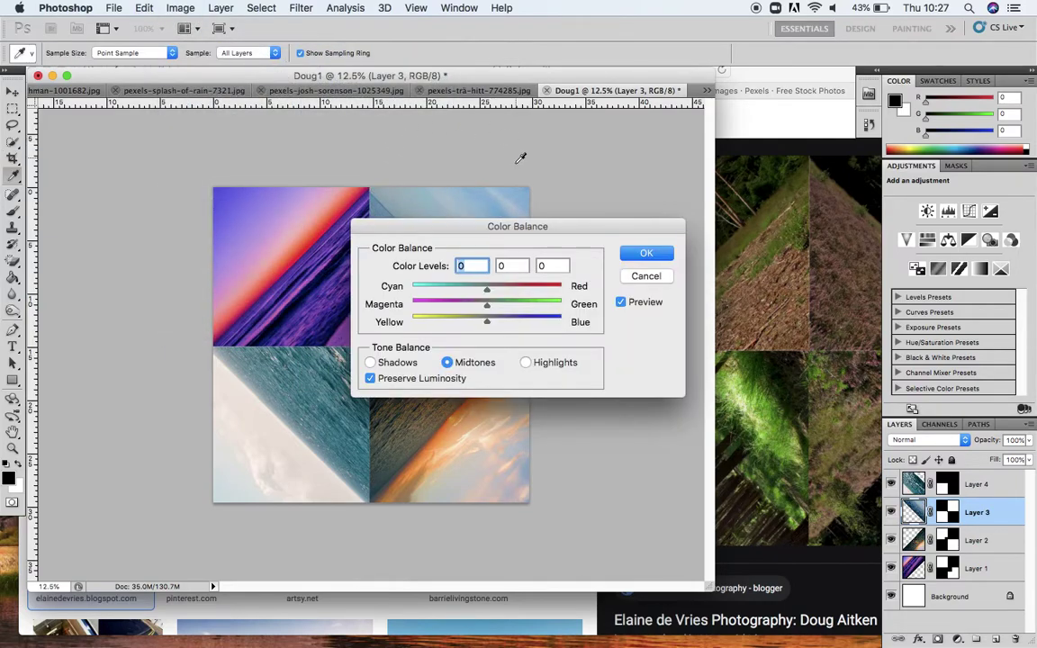
{"action": "left_click_drag", "start_coordinate": [488, 231], "coordinate": [716, 164]}
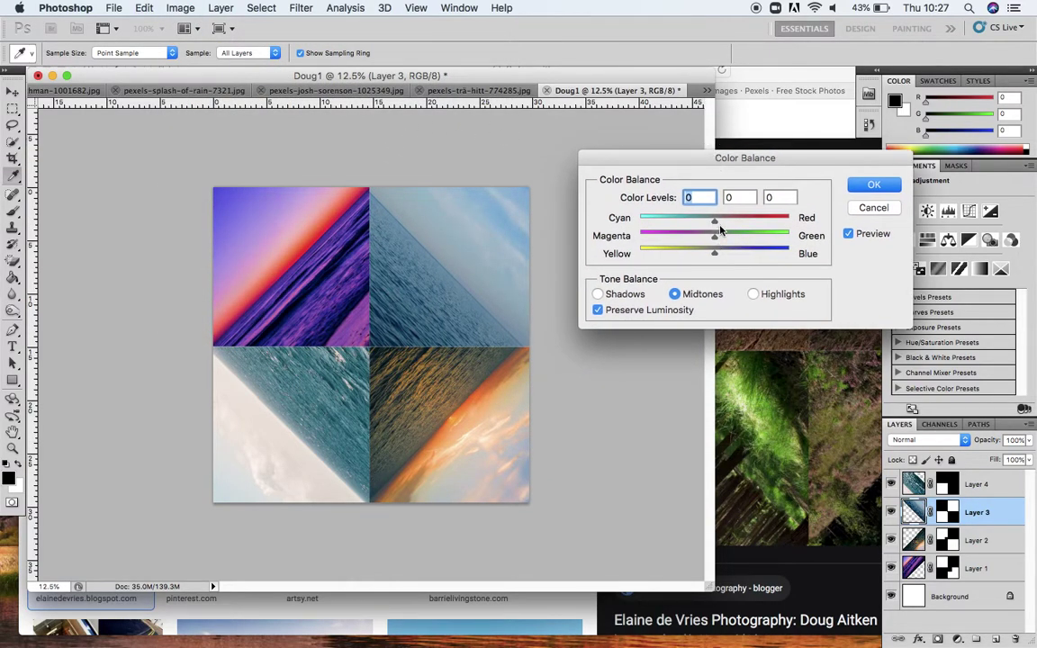
{"action": "mouse_move", "coordinate": [715, 221]}
{"action": "left_mouse_down"}
{"action": "mouse_move", "coordinate": [680, 226]}
{"action": "mouse_move", "coordinate": [759, 220]}
{"action": "mouse_move", "coordinate": [684, 235]}
{"action": "mouse_move", "coordinate": [769, 234]}
{"action": "mouse_move", "coordinate": [716, 240]}
{"action": "left_mouse_up"}
{"action": "mouse_move", "coordinate": [716, 250]}
{"action": "left_mouse_down"}
{"action": "mouse_move", "coordinate": [755, 255]}
{"action": "mouse_move", "coordinate": [716, 258]}
{"action": "mouse_move", "coordinate": [706, 218]}
{"action": "mouse_move", "coordinate": [698, 221]}
{"action": "mouse_move", "coordinate": [709, 220]}
{"action": "mouse_move", "coordinate": [726, 253]}
{"action": "left_mouse_up"}
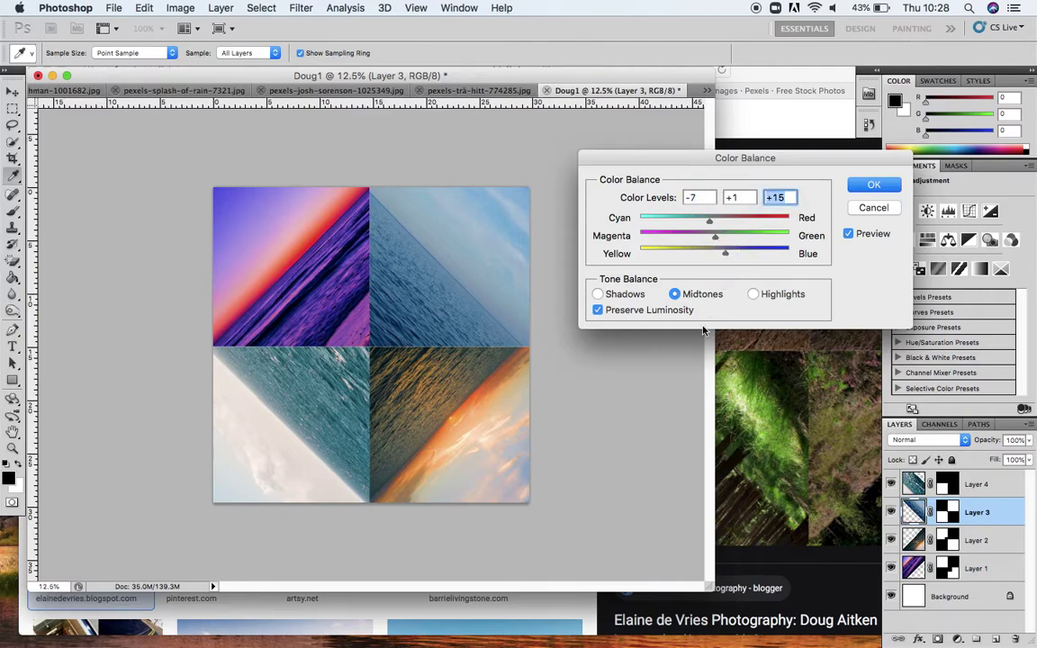
Step: Compare Layer 3 with and without the Color Balance preview and apply the adjustment
{"action": "left_click", "coordinate": [848, 235]}
{"action": "left_click", "coordinate": [848, 235]}
{"action": "left_click", "coordinate": [848, 235]}
{"action": "left_click", "coordinate": [848, 235]}
{"action": "left_click", "coordinate": [867, 186]}
{"action": "key", "text": "c"}
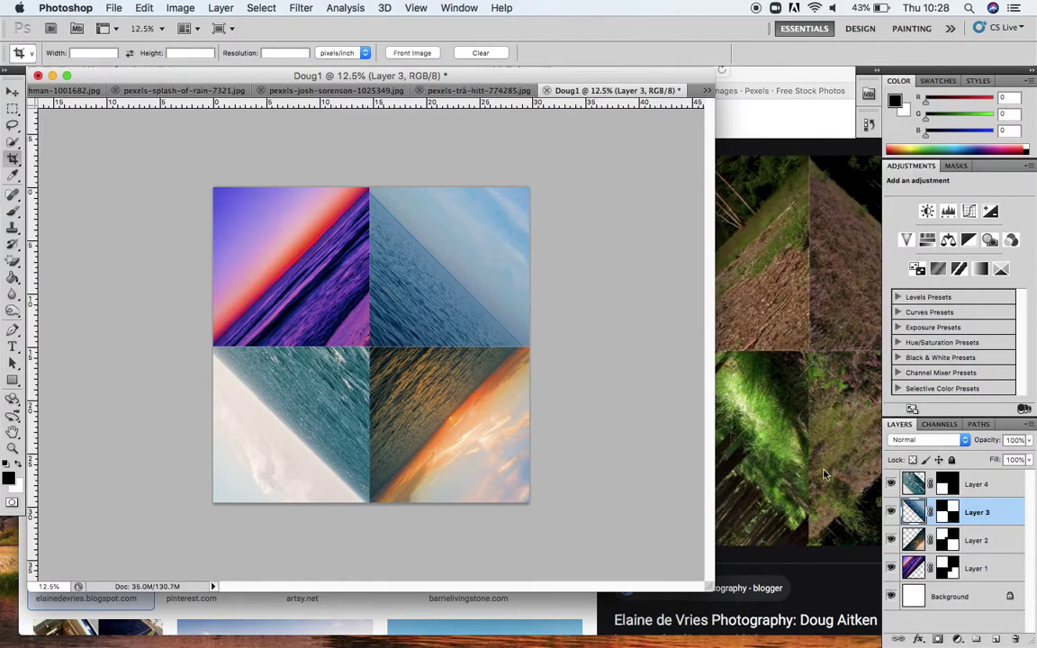
Step: Apply a midtone Color Balance of -1, 0 and +25 to Layer 4, the teal sea quadrant
{"action": "left_click", "coordinate": [980, 484]}
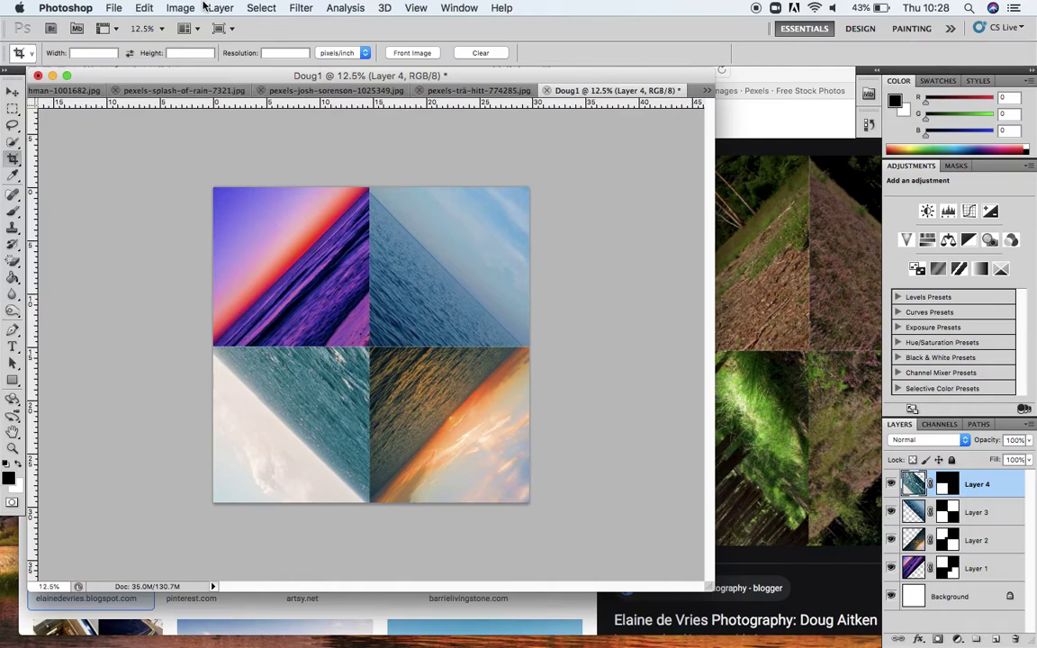
{"action": "left_click", "coordinate": [183, 7]}
{"action": "mouse_move", "coordinate": [203, 56]}
{"action": "left_click", "coordinate": [406, 148]}
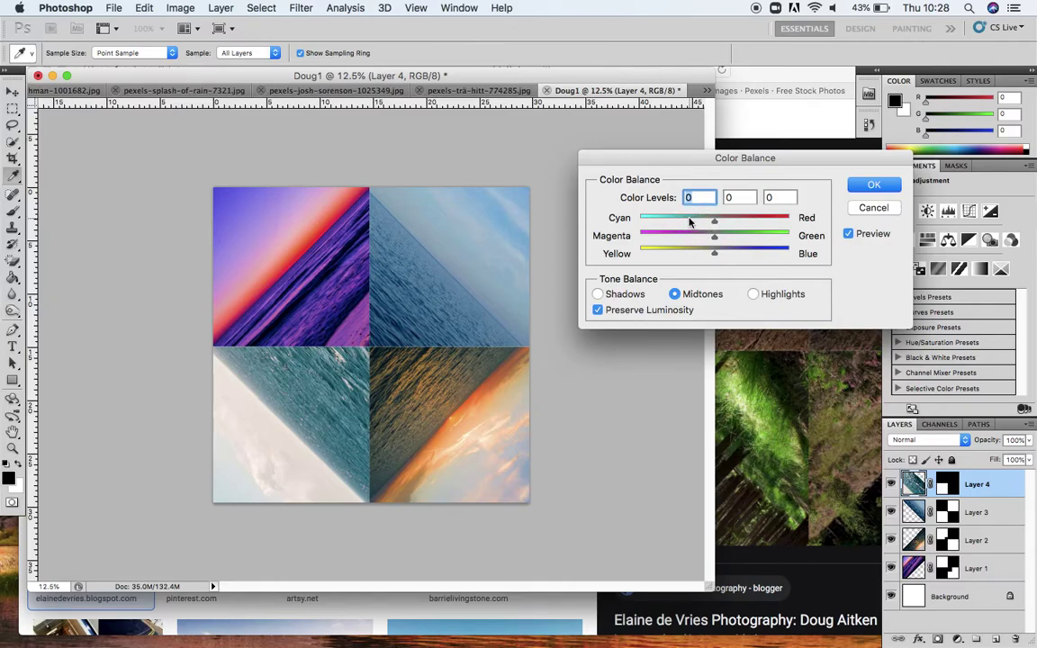
{"action": "left_click_drag", "start_coordinate": [715, 225], "coordinate": [733, 255]}
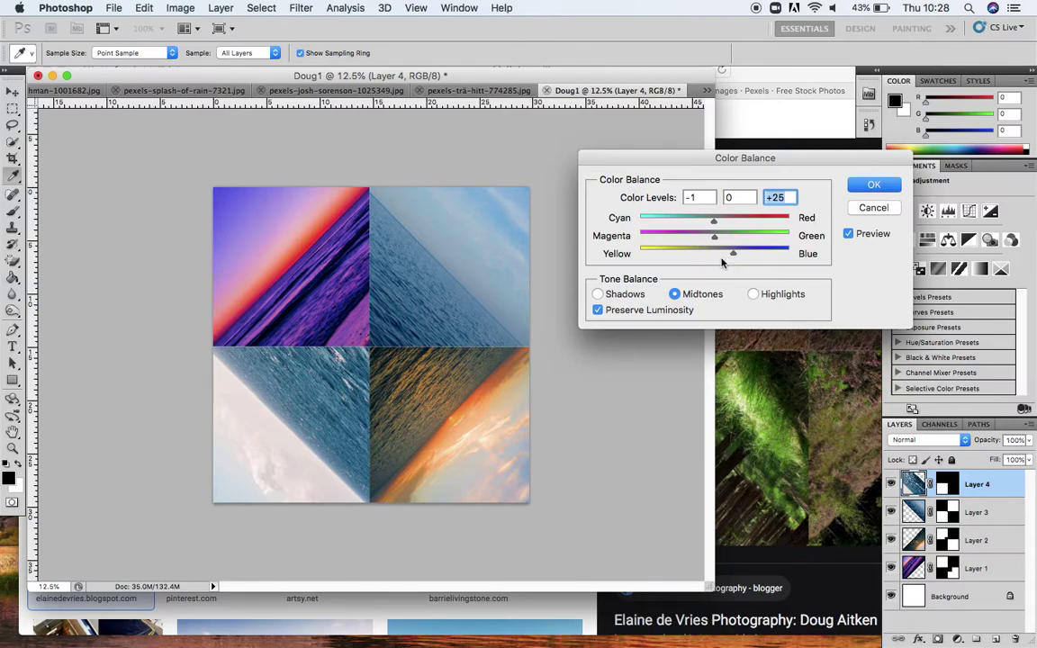
{"action": "left_click", "coordinate": [860, 186]}
{"action": "key", "text": "c"}
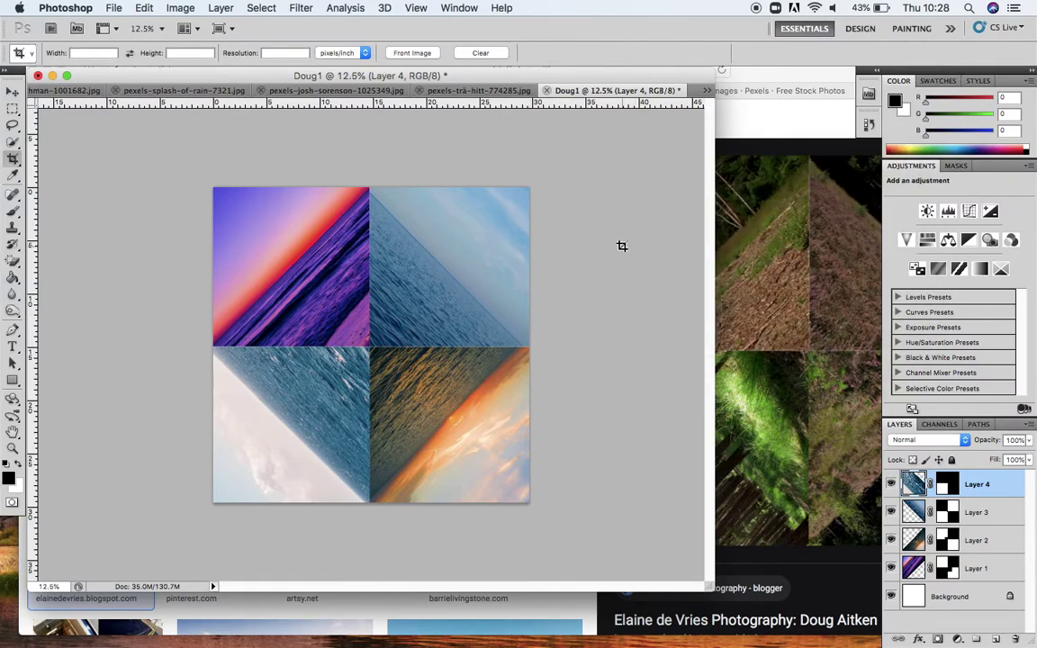